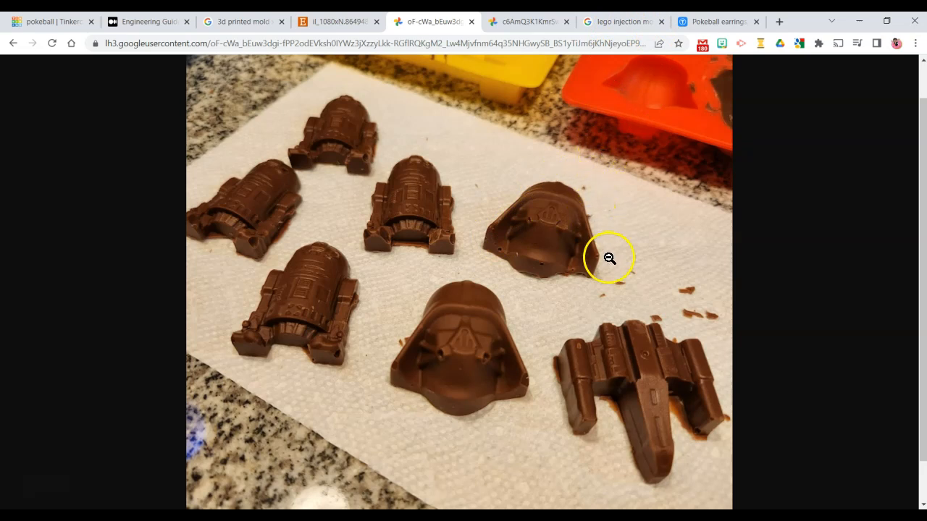
In the LEGO injection molding image results, preview the retired LEGO mold and the red brick sprue from the legos Weebly page.
{"action": "left_click", "coordinate": [612, 22]}
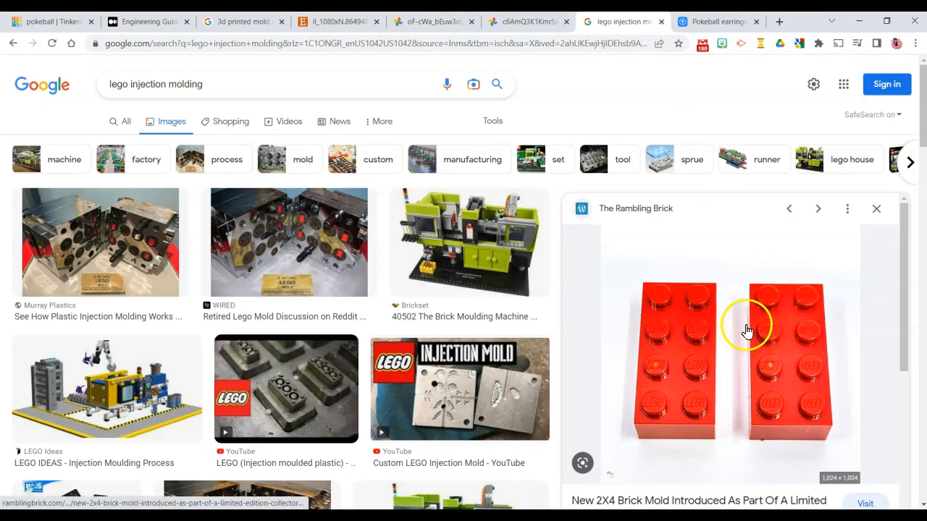
{"action": "left_click", "coordinate": [116, 253]}
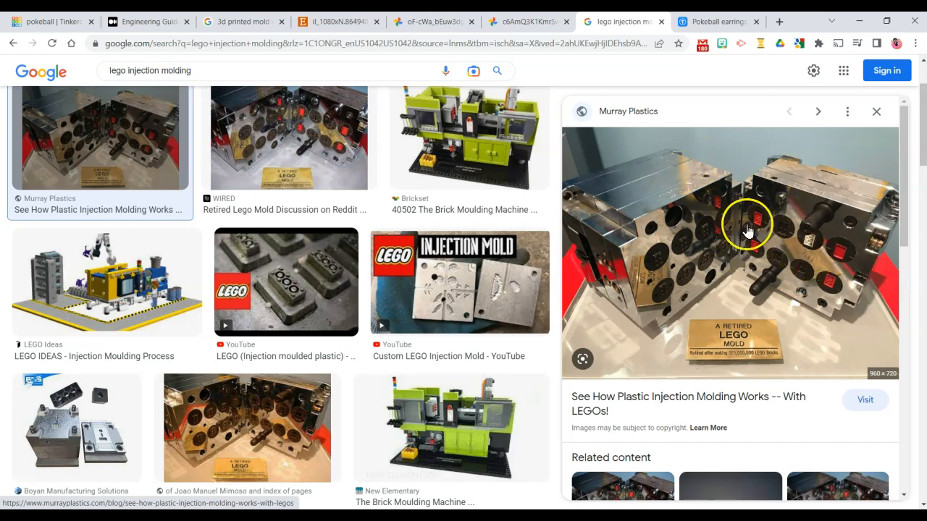
{"action": "scroll", "coordinate": [229, 330], "scroll_direction": "down", "scroll_amount": 4}
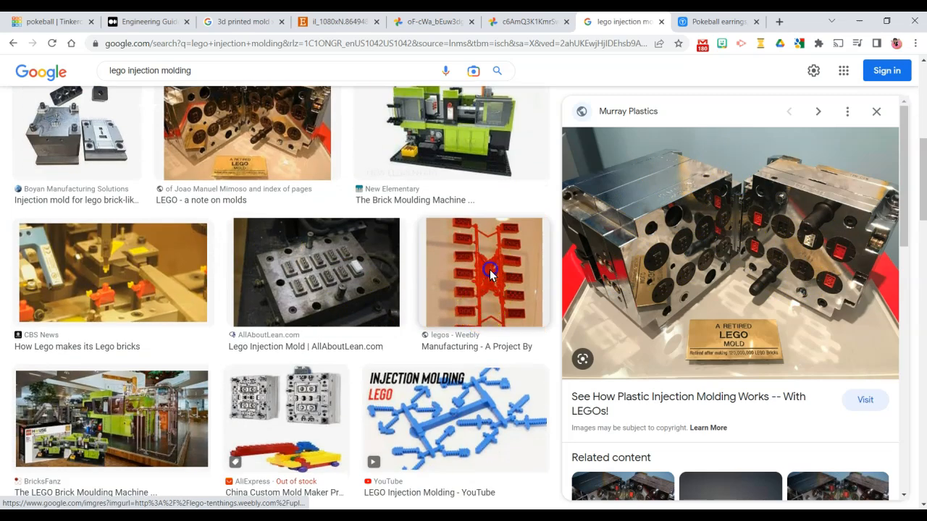
{"action": "left_click", "coordinate": [492, 272]}
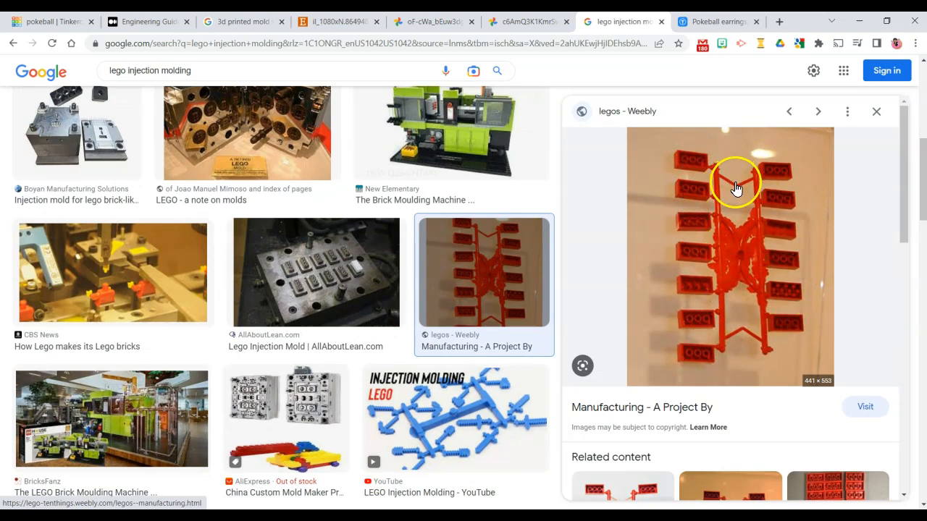
Browse the related images, previewing the early prototype LEGO bricks from The Brothers Brick and the brick undersides from Reddit.
{"action": "scroll", "coordinate": [747, 202], "scroll_direction": "down", "scroll_amount": 3}
{"action": "left_click", "coordinate": [646, 351]}
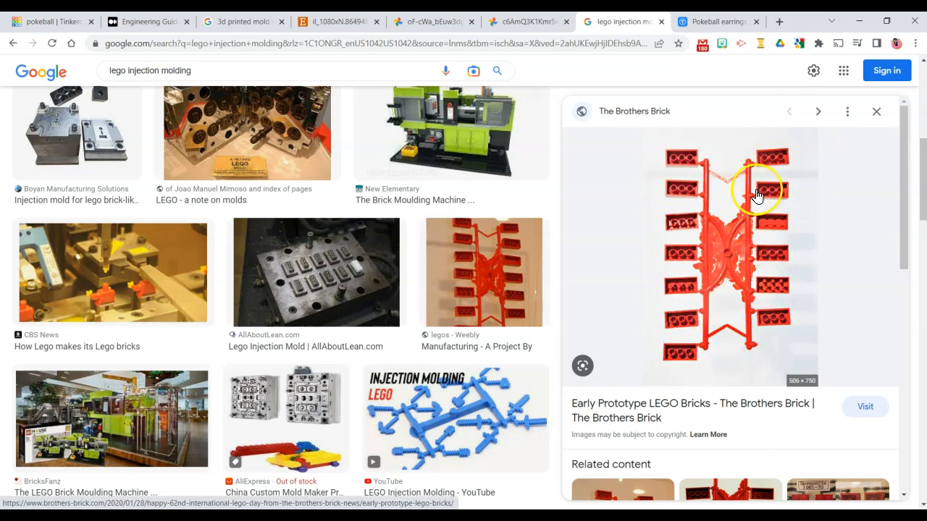
{"action": "scroll", "coordinate": [756, 181], "scroll_direction": "down", "scroll_amount": 3}
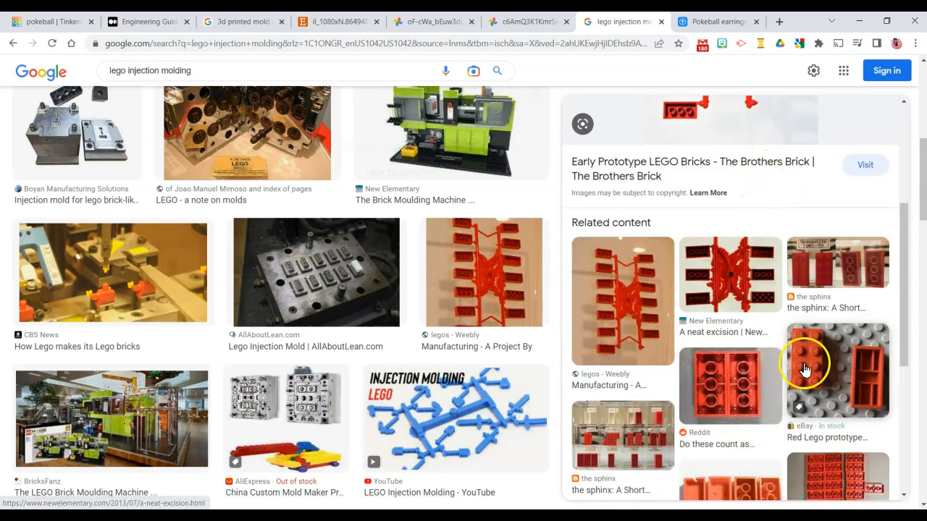
{"action": "left_click", "coordinate": [733, 394]}
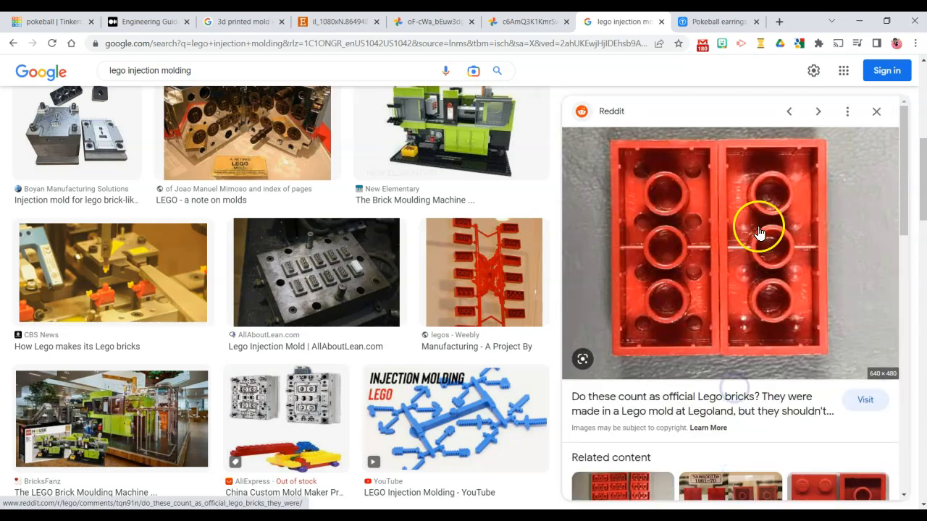
{"action": "scroll", "coordinate": [757, 210], "scroll_direction": "down", "scroll_amount": 4}
{"action": "left_click", "coordinate": [750, 343]}
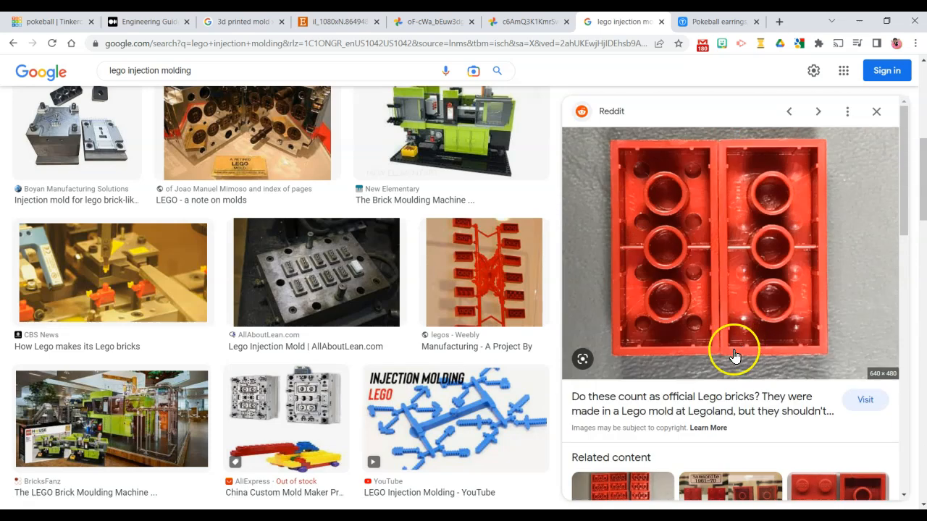
Compare the photos of the finished chocolates, the filled blue mold and the empty yellow starfighter mold.
{"action": "left_click", "coordinate": [433, 21]}
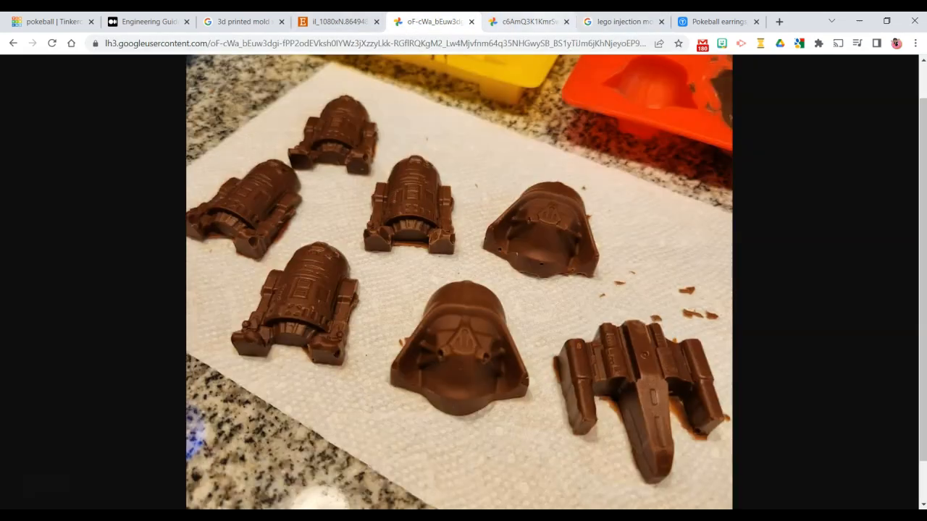
{"action": "key", "text": "ctrl+Tab"}
{"action": "left_click", "coordinate": [432, 27]}
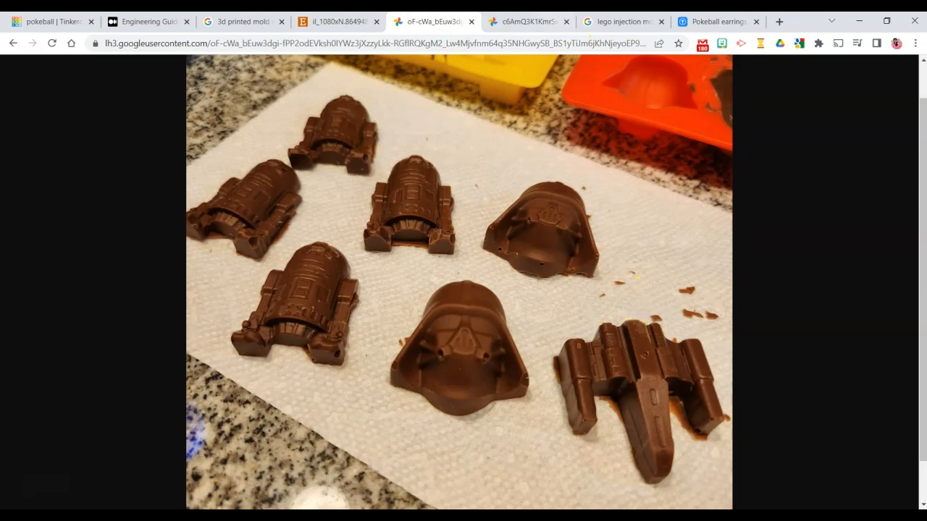
{"action": "key", "text": "ctrl+Tab"}
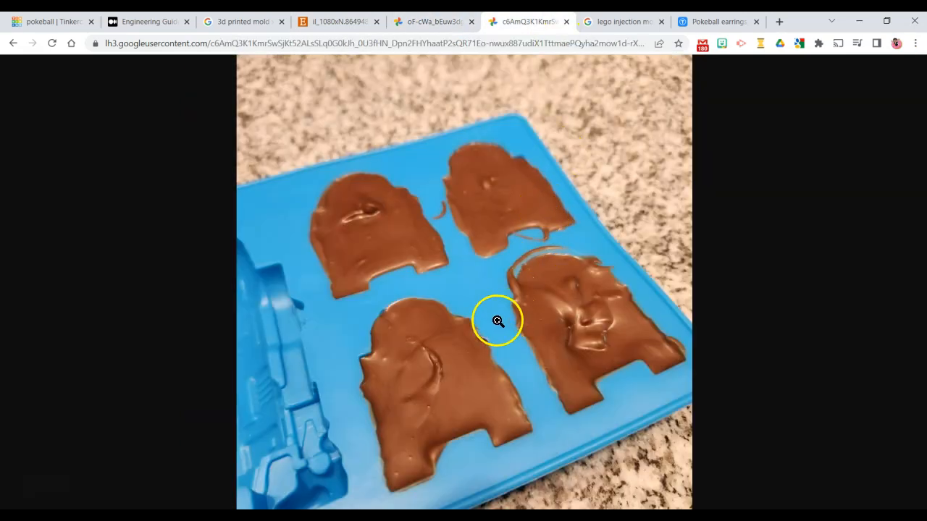
{"action": "left_click", "coordinate": [431, 28]}
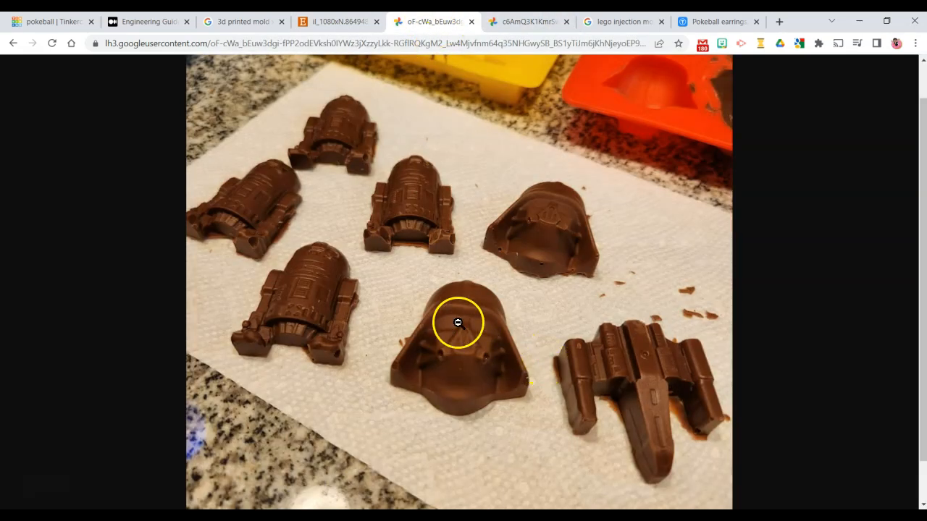
{"action": "left_click", "coordinate": [340, 21]}
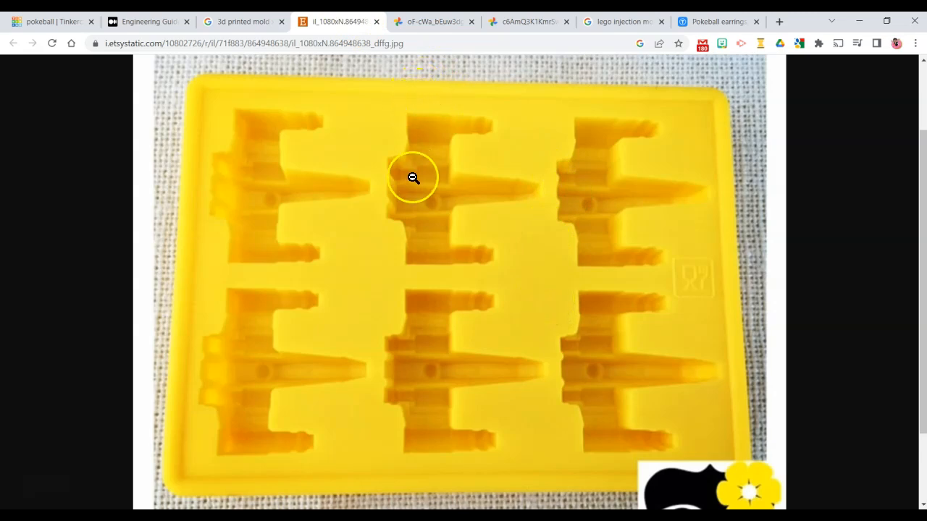
Switch to the Medium article on designing plastic parts for injection molding, return to its beginning and highlight its web address.
{"action": "key", "text": "ctrl+shift+Tab"}
{"action": "key", "text": "ctrl+shift+Tab"}
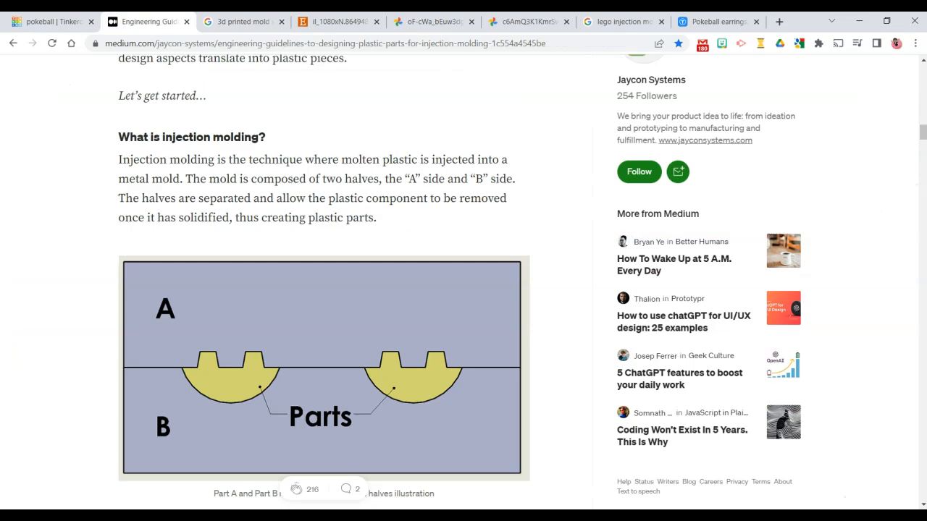
{"action": "scroll", "coordinate": [328, 168], "scroll_direction": "up", "scroll_amount": 9}
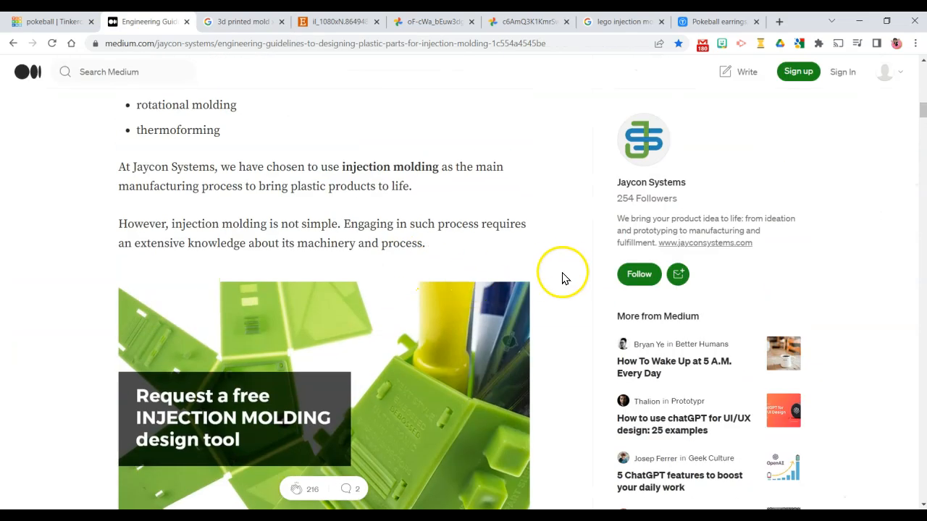
{"action": "scroll", "coordinate": [565, 275], "scroll_direction": "up", "scroll_amount": 3}
{"action": "scroll", "coordinate": [560, 273], "scroll_direction": "up", "scroll_amount": 2}
{"action": "scroll", "coordinate": [552, 275], "scroll_direction": "down", "scroll_amount": 4}
{"action": "scroll", "coordinate": [552, 275], "scroll_direction": "up", "scroll_amount": 15}
{"action": "left_click", "coordinate": [426, 43]}
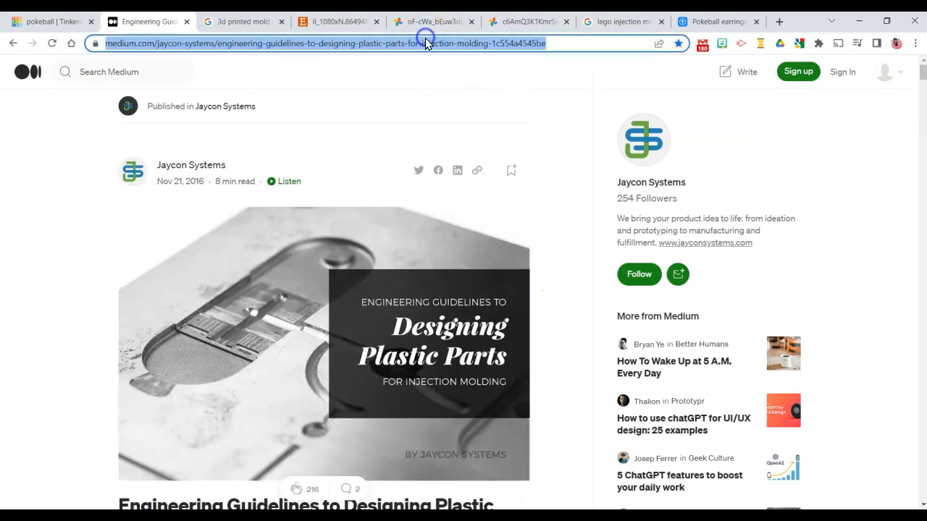
Play the article's embedded Jaycon Systems injection molding video from the start and skip ahead to 0:27.
{"action": "scroll", "coordinate": [548, 290], "scroll_direction": "down", "scroll_amount": 10}
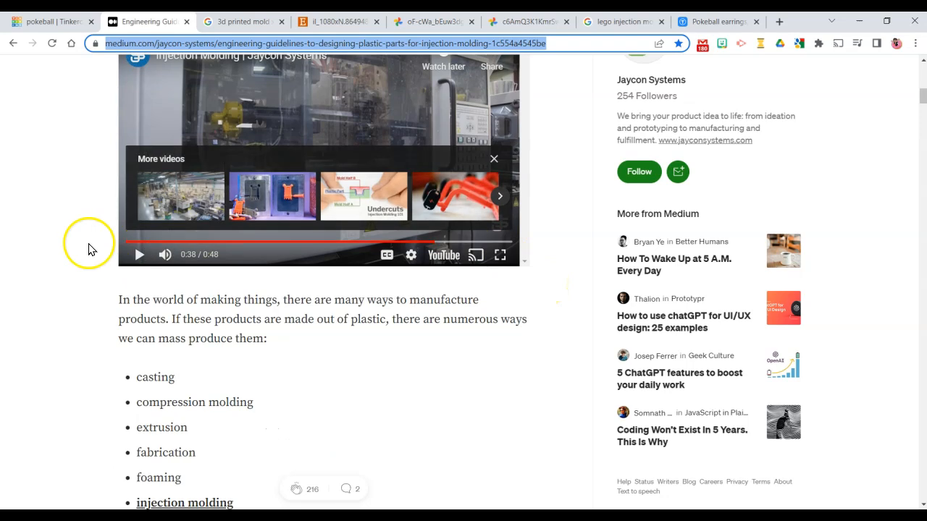
{"action": "left_click", "coordinate": [145, 241]}
{"action": "scroll", "coordinate": [250, 274], "scroll_direction": "up", "scroll_amount": 2}
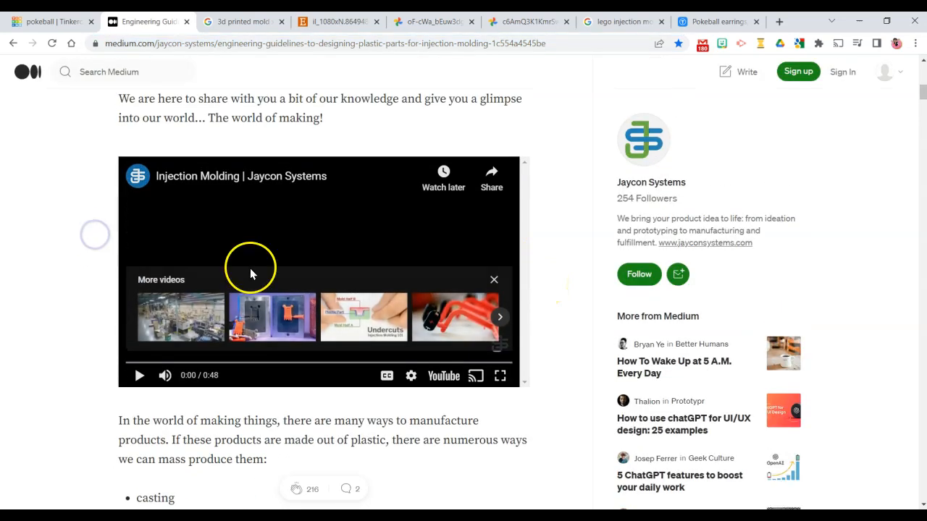
{"action": "left_click", "coordinate": [282, 230]}
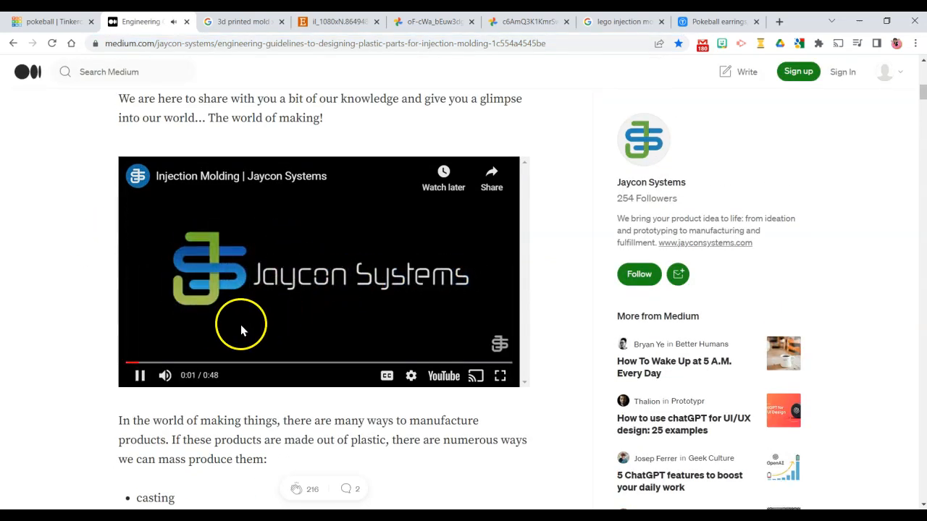
{"action": "left_click_drag", "start_coordinate": [282, 356], "coordinate": [346, 356]}
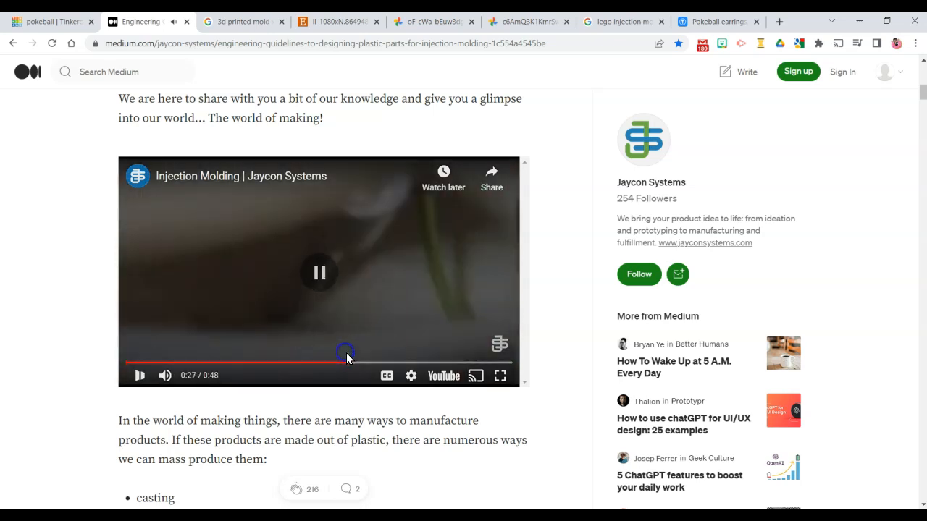
{"action": "left_click", "coordinate": [382, 258]}
{"action": "left_click", "coordinate": [140, 377]}
Open the article's green and red draft angle illustration in its own browser tab and enlarge it.
{"action": "scroll", "coordinate": [383, 357], "scroll_direction": "down", "scroll_amount": 10}
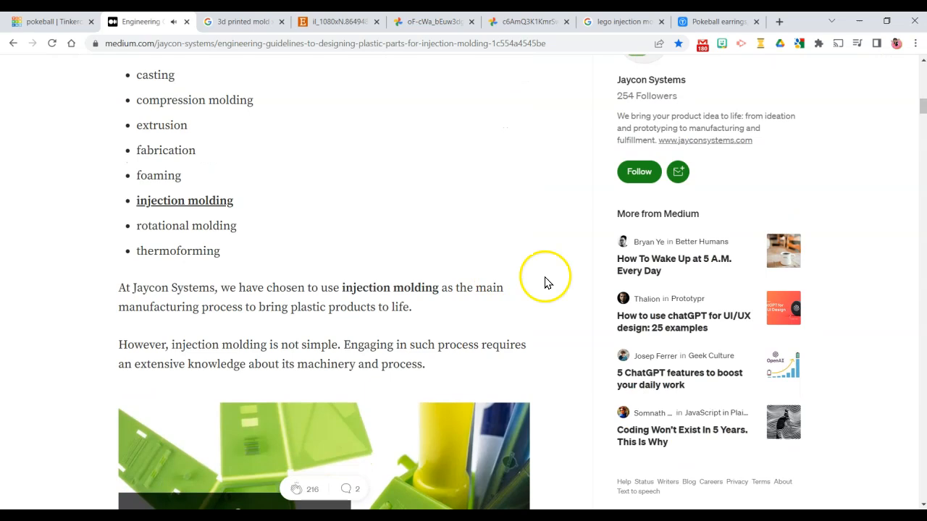
{"action": "scroll", "coordinate": [537, 280], "scroll_direction": "down", "scroll_amount": 8}
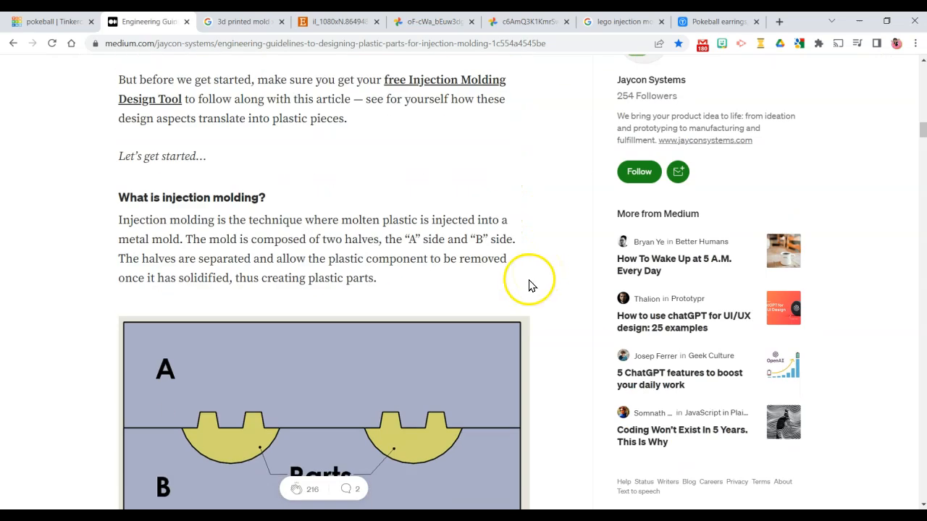
{"action": "scroll", "coordinate": [515, 279], "scroll_direction": "down", "scroll_amount": 1}
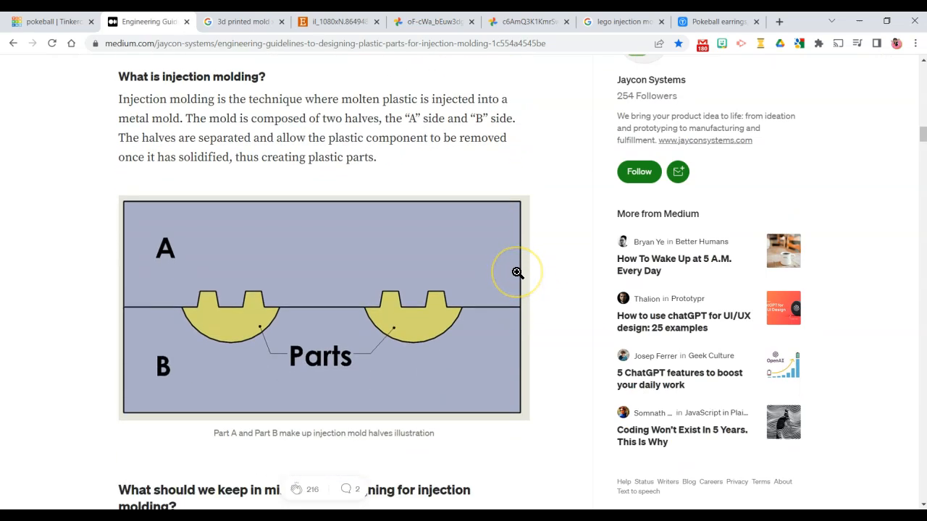
{"action": "scroll", "coordinate": [517, 272], "scroll_direction": "down", "scroll_amount": 6}
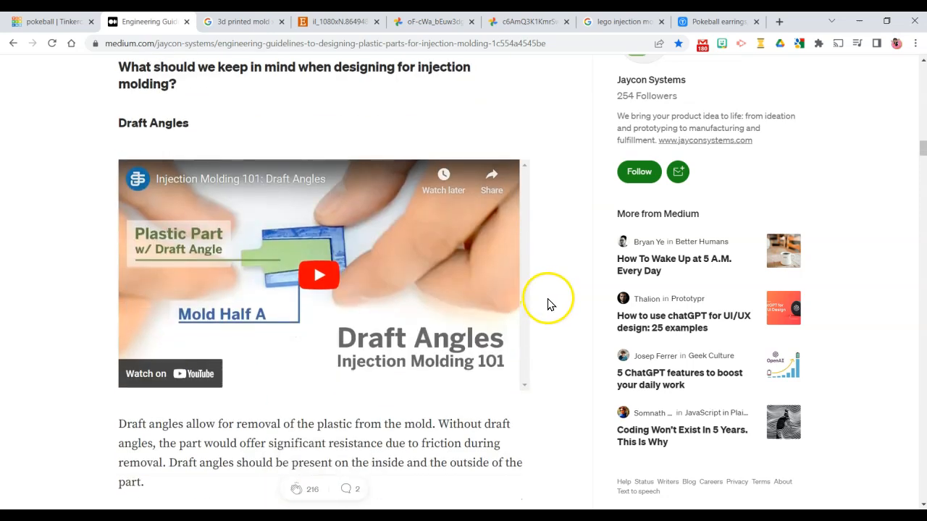
{"action": "scroll", "coordinate": [543, 304], "scroll_direction": "down", "scroll_amount": 5}
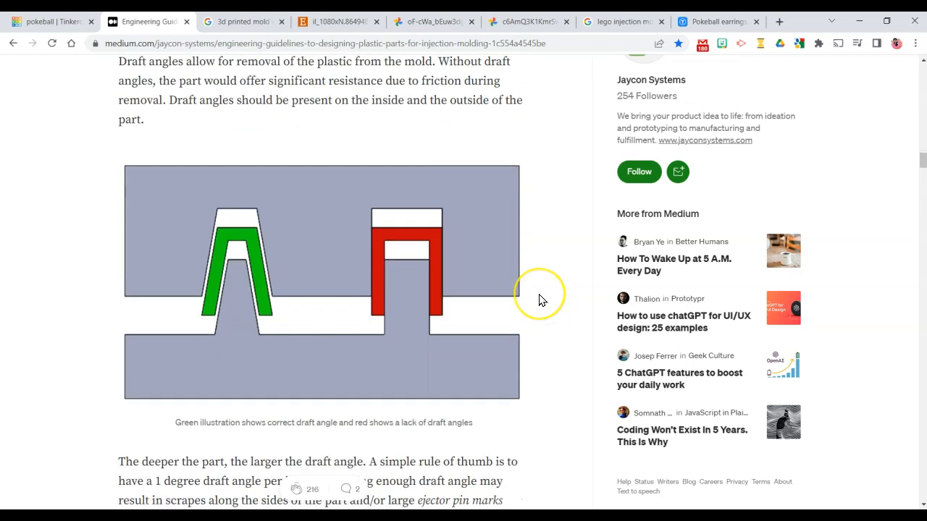
{"action": "right_click", "coordinate": [286, 244]}
{"action": "left_click", "coordinate": [319, 244]}
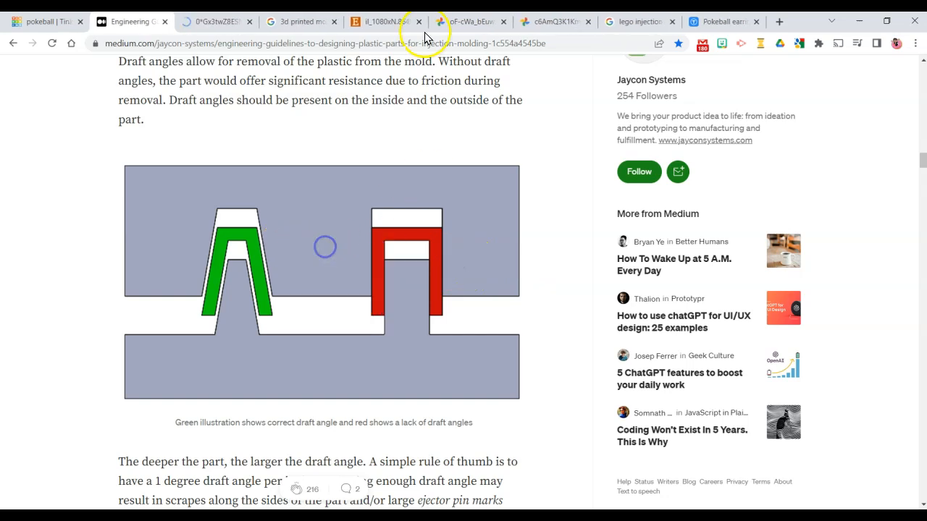
{"action": "left_click", "coordinate": [213, 22]}
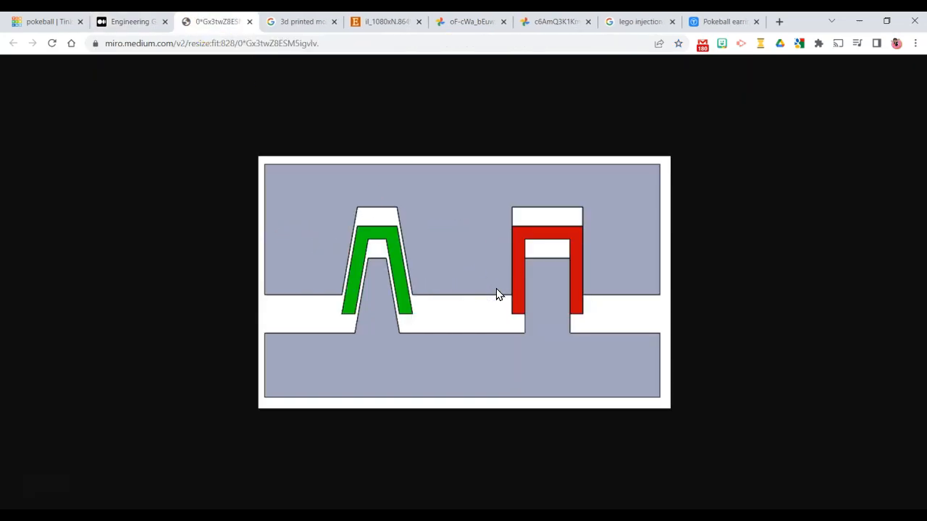
{"action": "scroll", "coordinate": [496, 289], "scroll_direction": "up", "scroll_amount": 3, "text": "ctrl"}
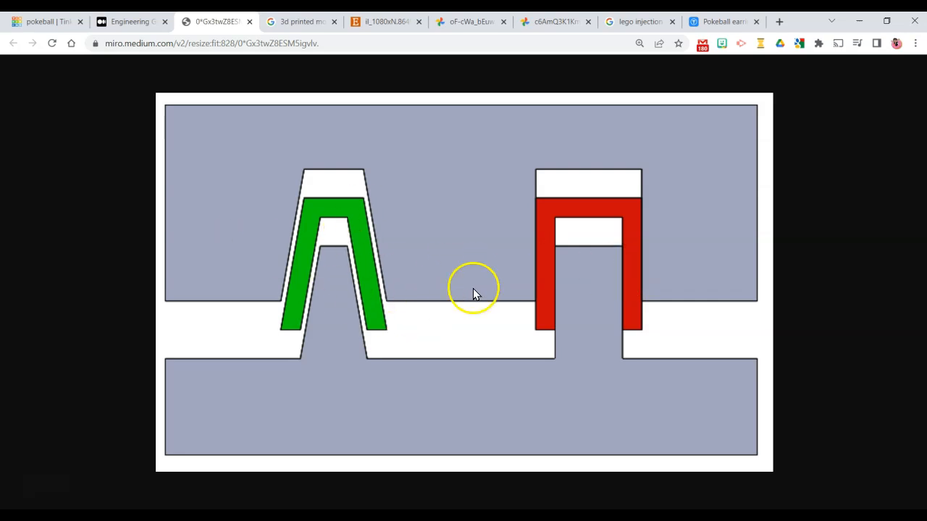
Return to the article and go back from the draft angles section to the "What is injection molding?" paragraph.
{"action": "left_click", "coordinate": [131, 22]}
{"action": "scroll", "coordinate": [459, 248], "scroll_direction": "up", "scroll_amount": 8}
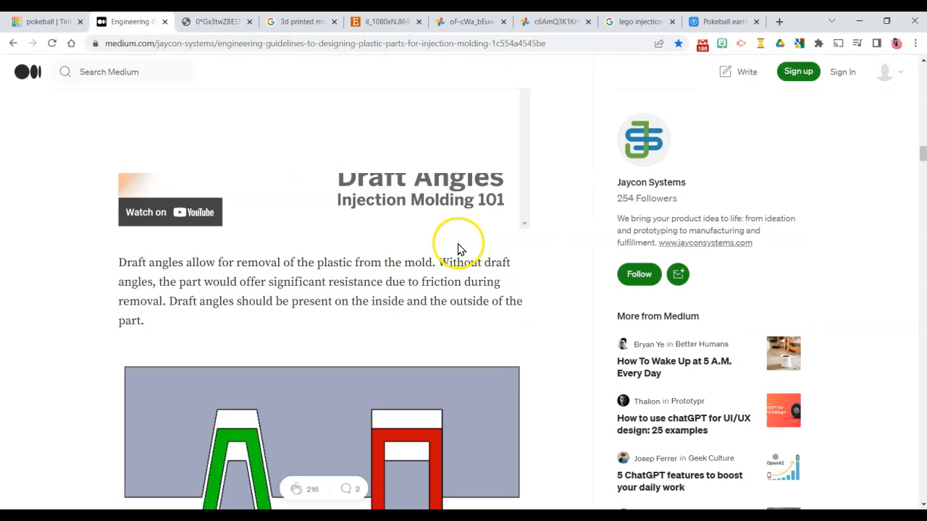
{"action": "scroll", "coordinate": [384, 217], "scroll_direction": "down", "scroll_amount": 3}
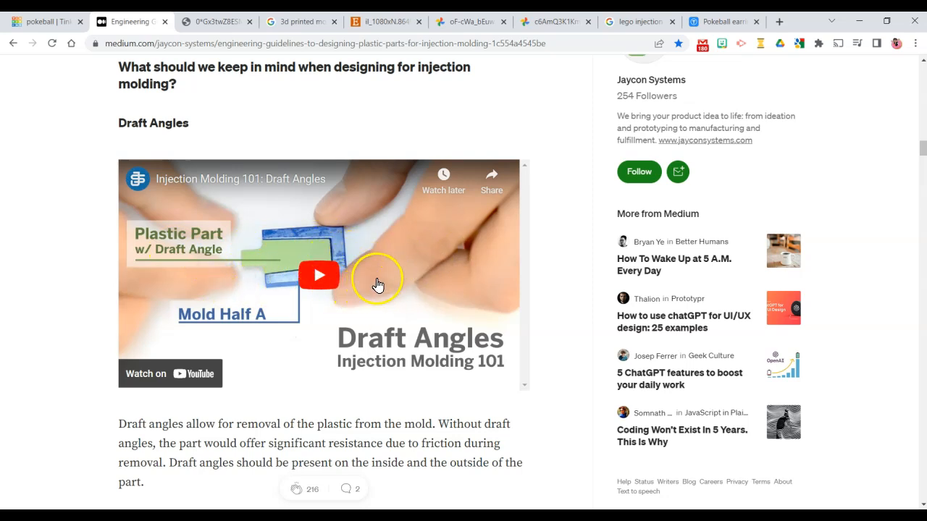
{"action": "scroll", "coordinate": [373, 267], "scroll_direction": "down", "scroll_amount": 1}
{"action": "scroll", "coordinate": [371, 266], "scroll_direction": "up", "scroll_amount": 8}
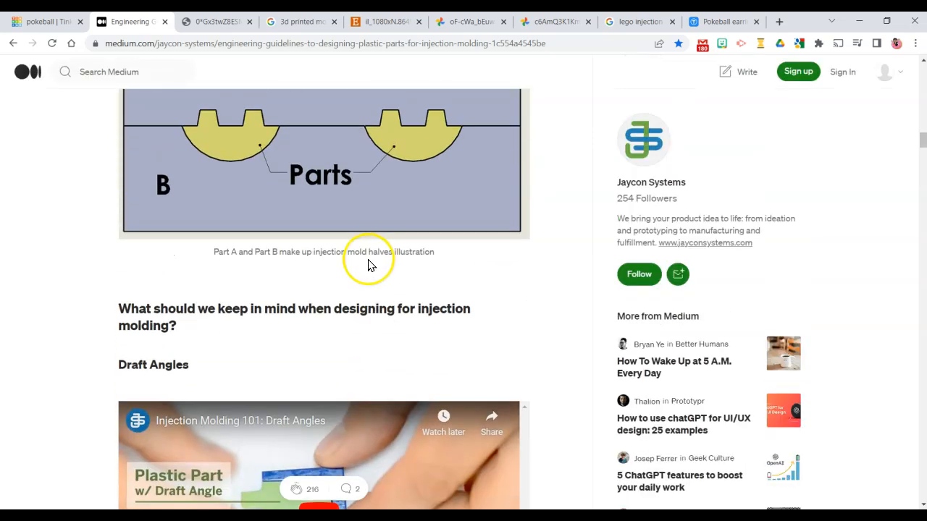
{"action": "scroll", "coordinate": [368, 264], "scroll_direction": "up", "scroll_amount": 1}
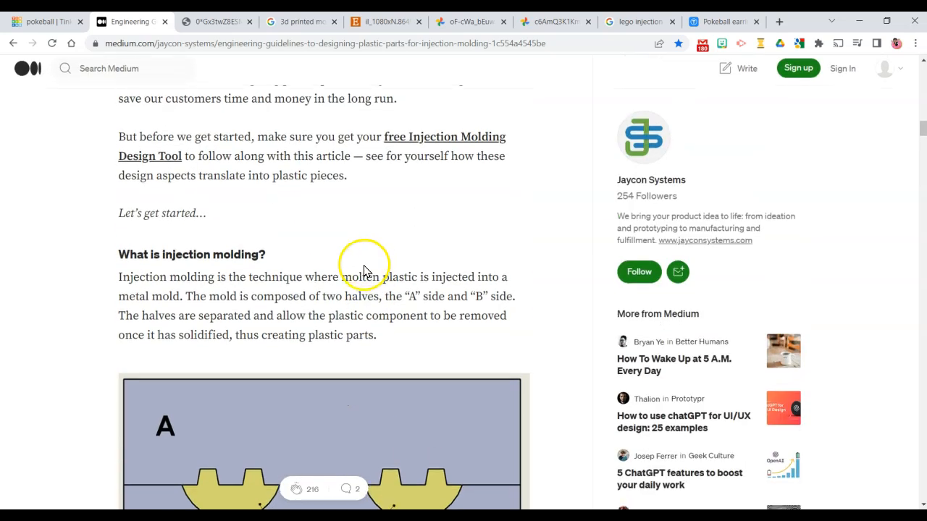
{"action": "scroll", "coordinate": [362, 271], "scroll_direction": "down", "scroll_amount": 1}
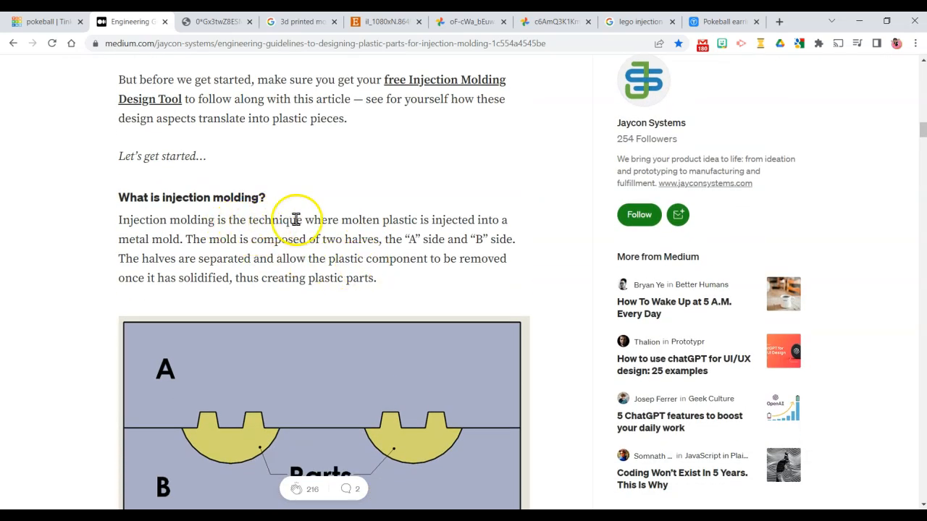
Briefly highlight the words about molten plastic and "metal mold" in the injection molding definition, clearing each selection.
{"action": "left_click_drag", "start_coordinate": [341, 221], "coordinate": [426, 224]}
{"action": "left_click", "coordinate": [418, 225]}
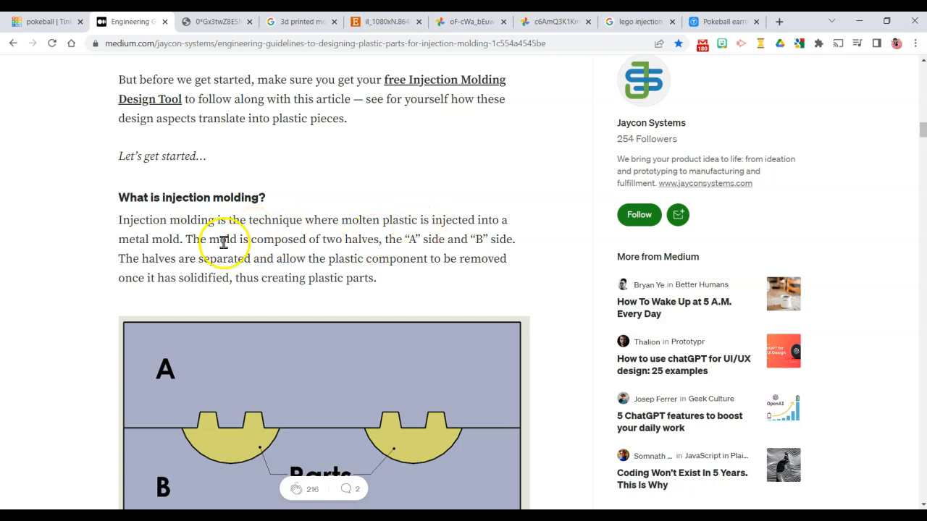
{"action": "left_click_drag", "start_coordinate": [179, 239], "coordinate": [117, 239]}
{"action": "left_click", "coordinate": [175, 238]}
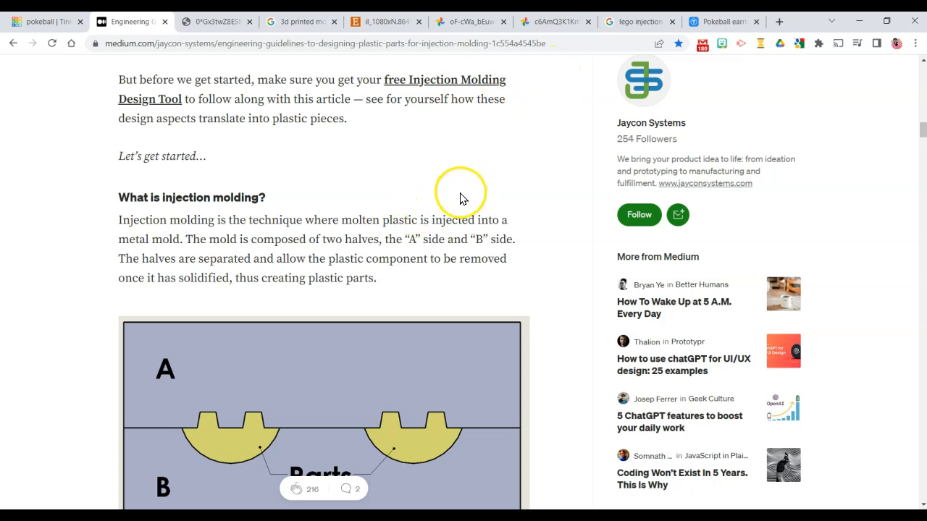
Read through the article's mold halves illustration and its sections on draft angles, radiused edges and undercuts.
{"action": "scroll", "coordinate": [516, 196], "scroll_direction": "down", "scroll_amount": 1}
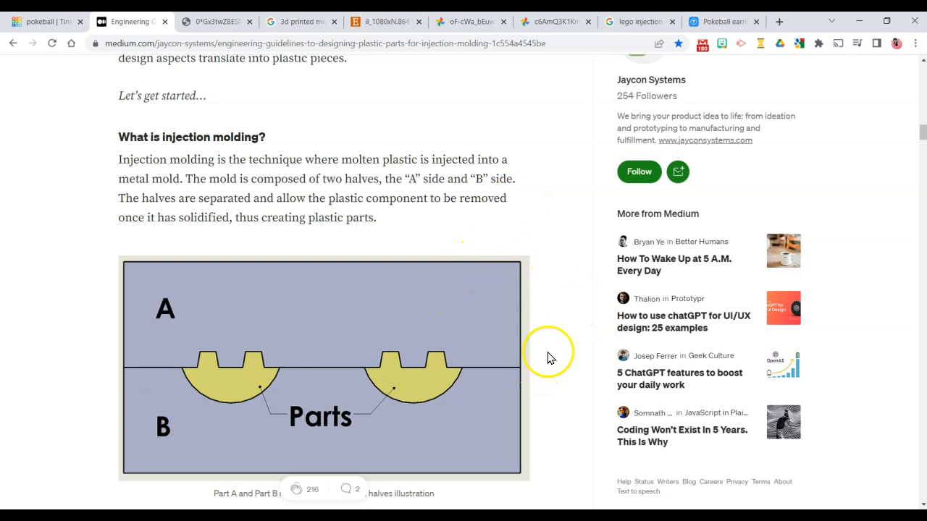
{"action": "scroll", "coordinate": [556, 346], "scroll_direction": "down", "scroll_amount": 1}
{"action": "scroll", "coordinate": [553, 345], "scroll_direction": "down", "scroll_amount": 1}
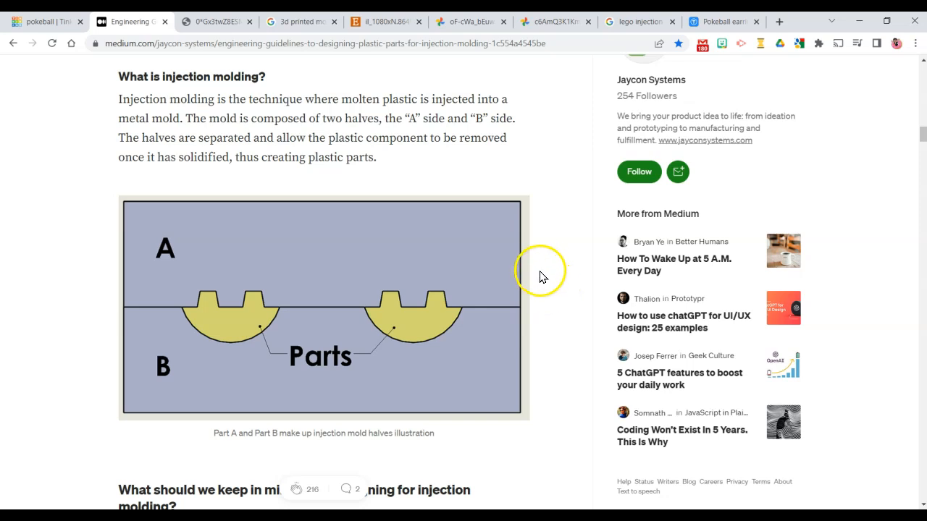
{"action": "scroll", "coordinate": [540, 275], "scroll_direction": "down", "scroll_amount": 2}
{"action": "scroll", "coordinate": [537, 276], "scroll_direction": "down", "scroll_amount": 7}
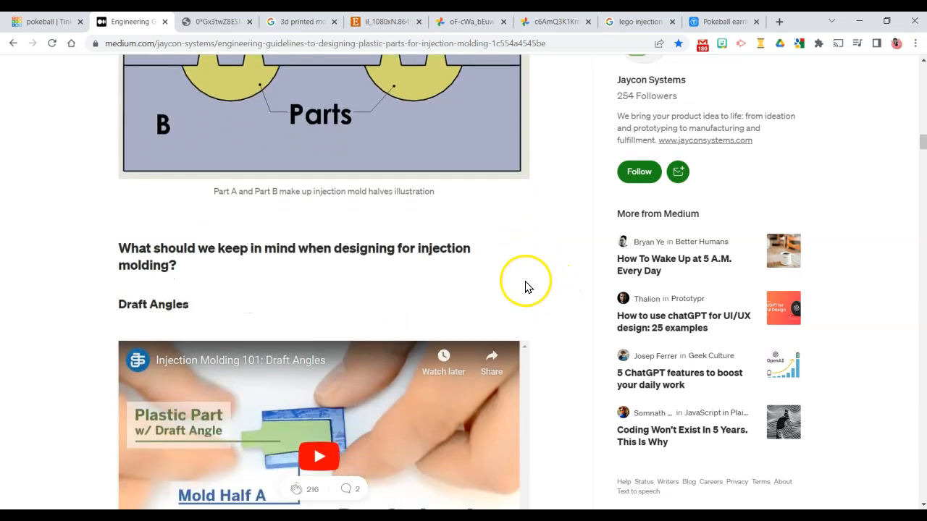
{"action": "scroll", "coordinate": [552, 289], "scroll_direction": "down", "scroll_amount": 2}
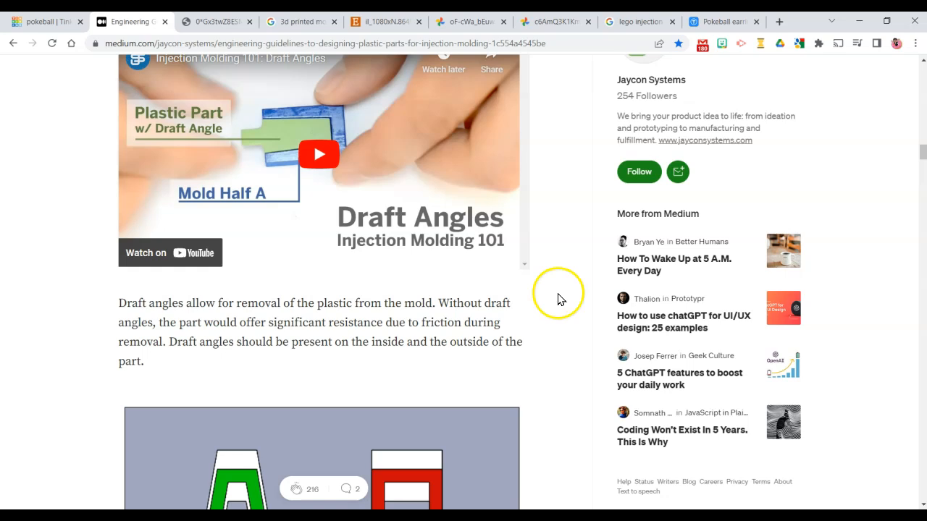
{"action": "scroll", "coordinate": [557, 302], "scroll_direction": "down", "scroll_amount": 4}
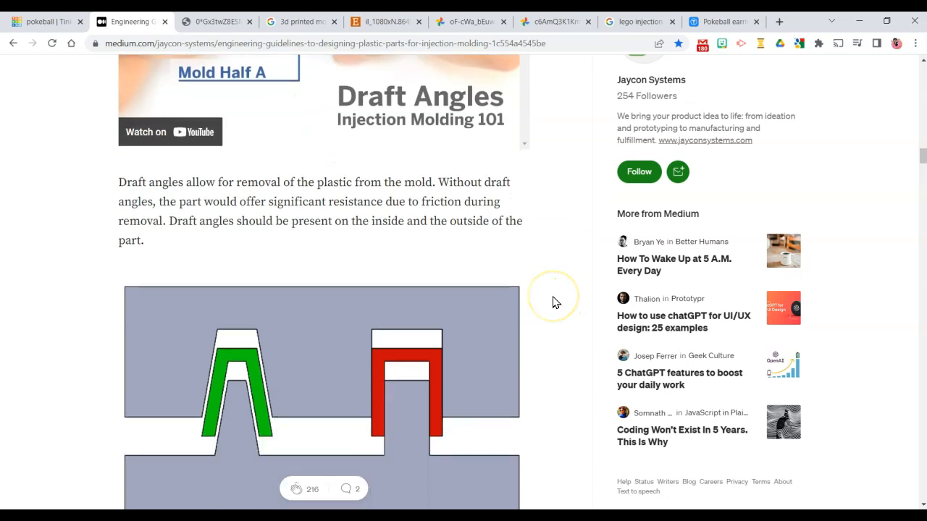
{"action": "scroll", "coordinate": [557, 302], "scroll_direction": "down", "scroll_amount": 14}
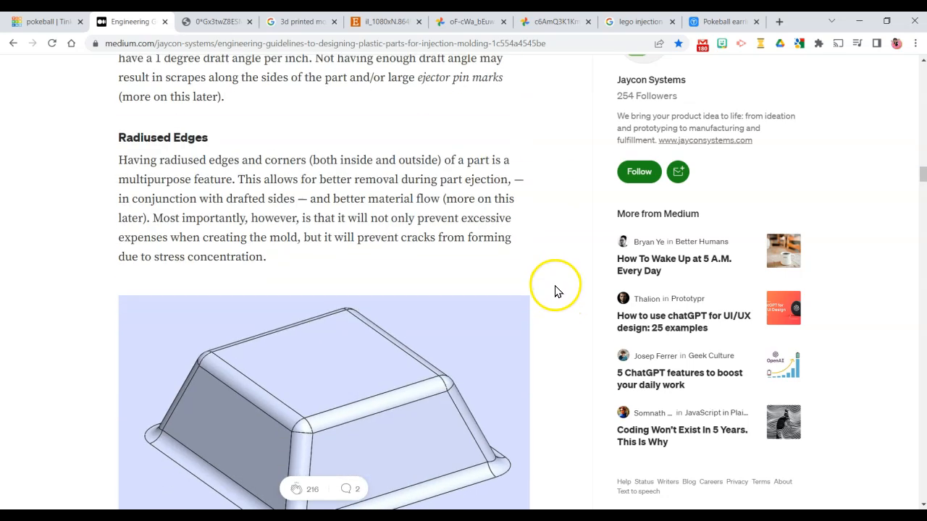
{"action": "scroll", "coordinate": [561, 279], "scroll_direction": "down", "scroll_amount": 11}
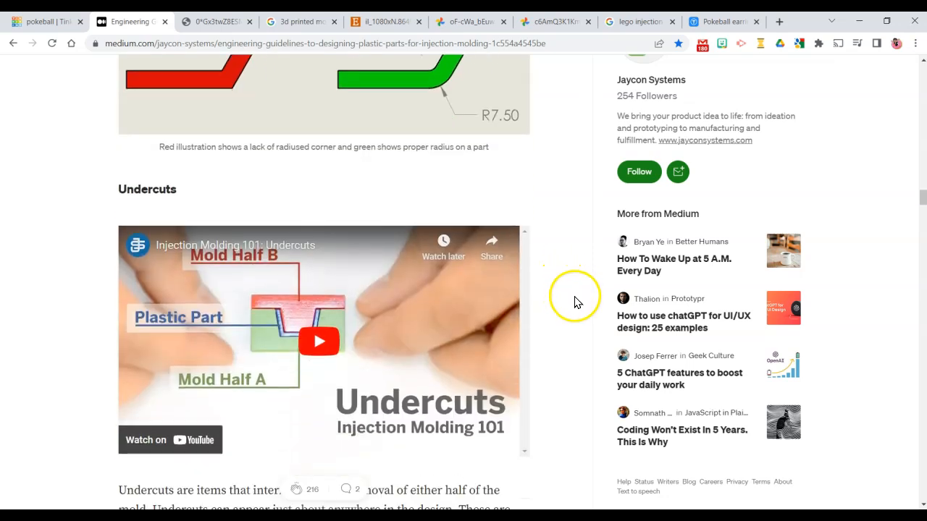
Switch to Tinkercad, go to the dashboard and show the account's own designs.
{"action": "left_click", "coordinate": [47, 21]}
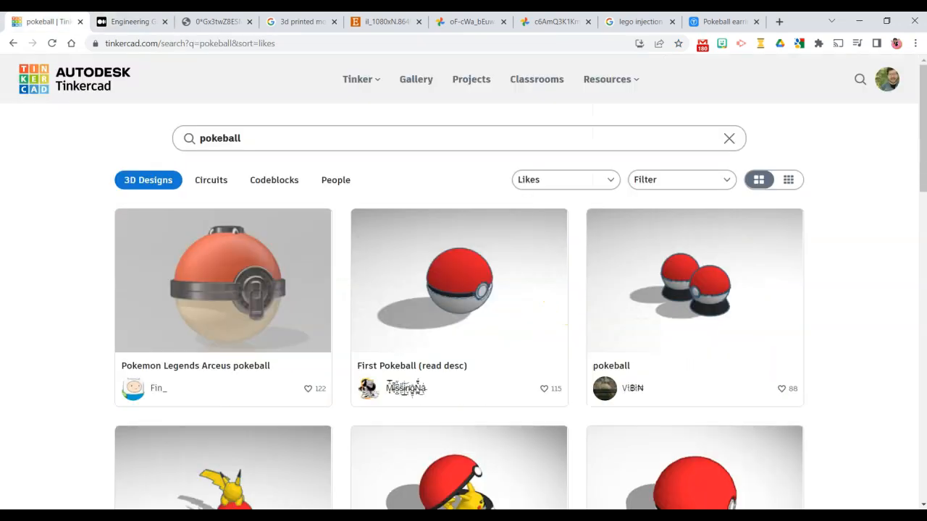
{"action": "left_click", "coordinate": [76, 90]}
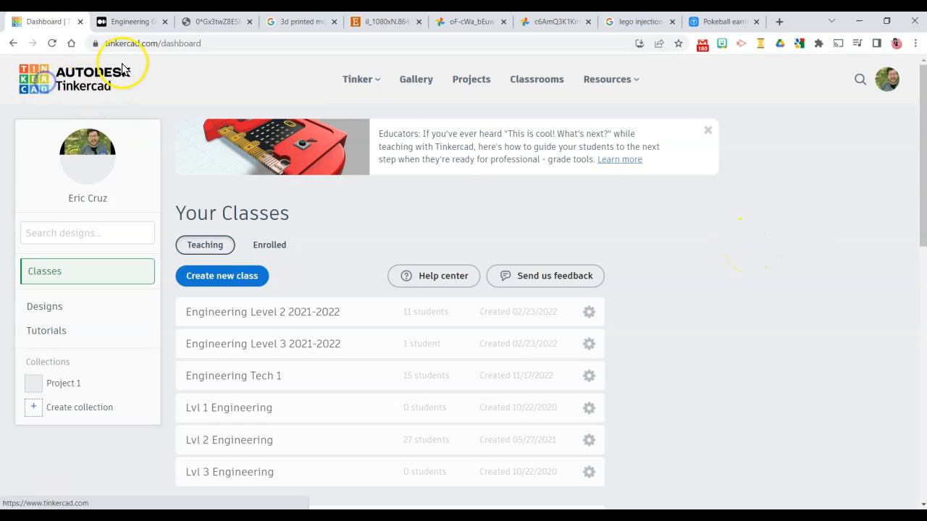
{"action": "left_click", "coordinate": [218, 45]}
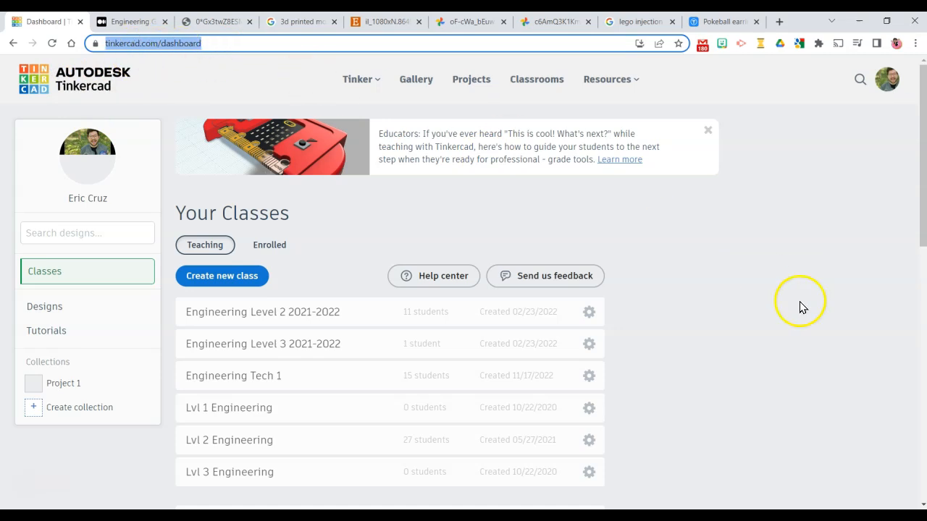
{"action": "left_click", "coordinate": [76, 307]}
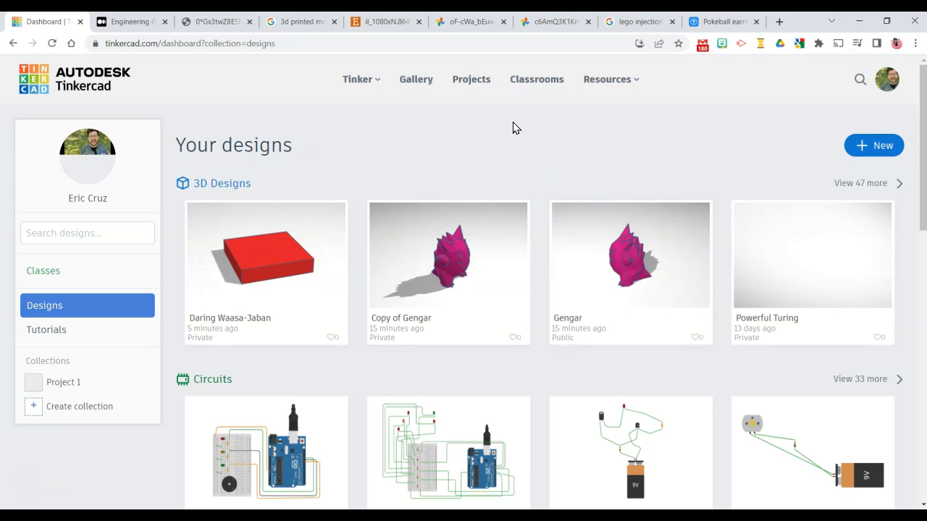
{"action": "mouse_move", "coordinate": [420, 270]}
Search Tinkercad's public designs for "pokeball" and sort the results by likes.
{"action": "left_click", "coordinate": [859, 79]}
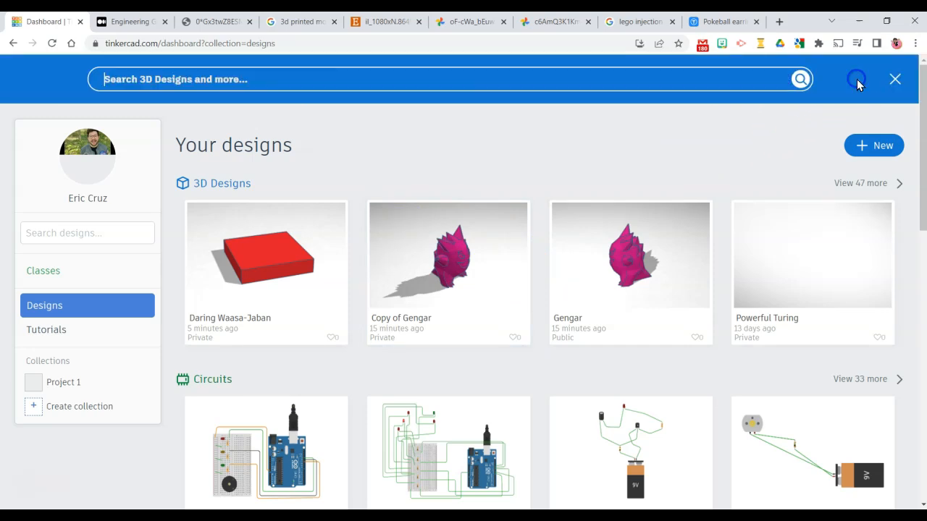
{"action": "left_click", "coordinate": [896, 81]}
{"action": "left_click", "coordinate": [862, 79]}
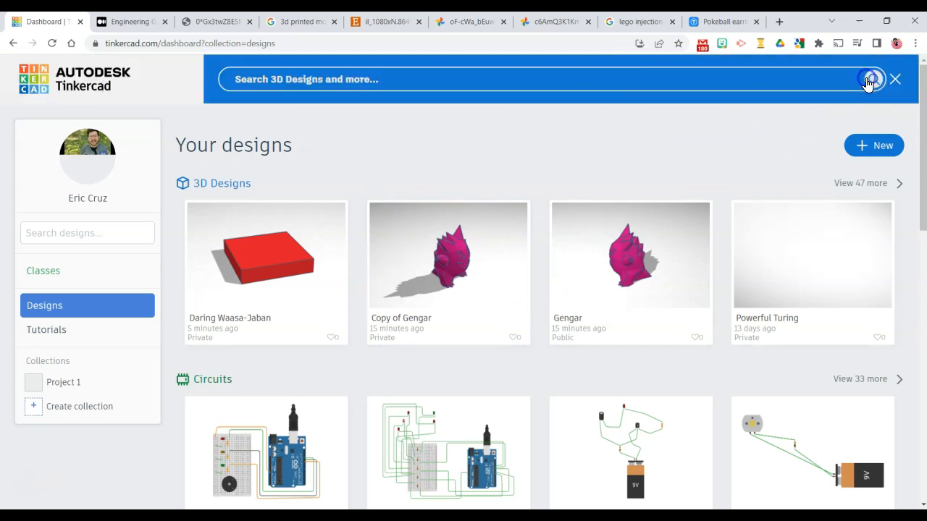
{"action": "left_click", "coordinate": [735, 72]}
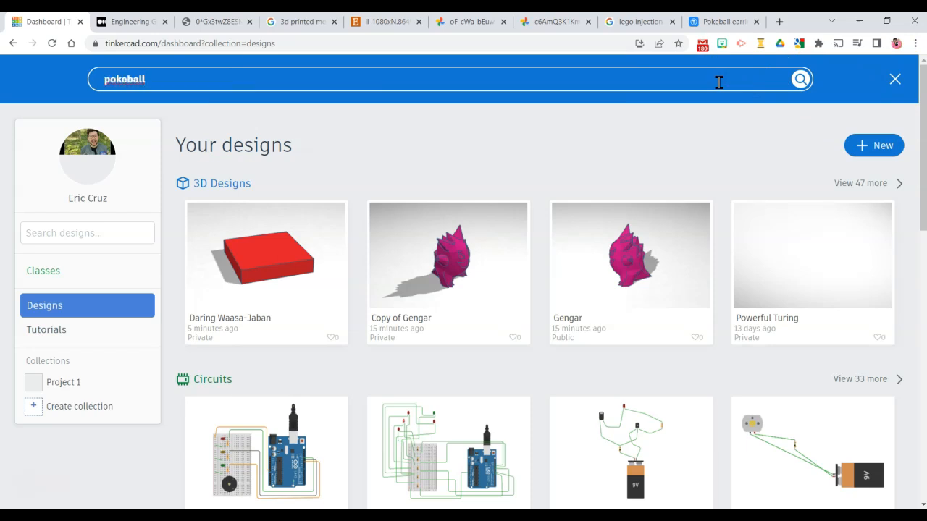
{"action": "key", "text": "Return"}
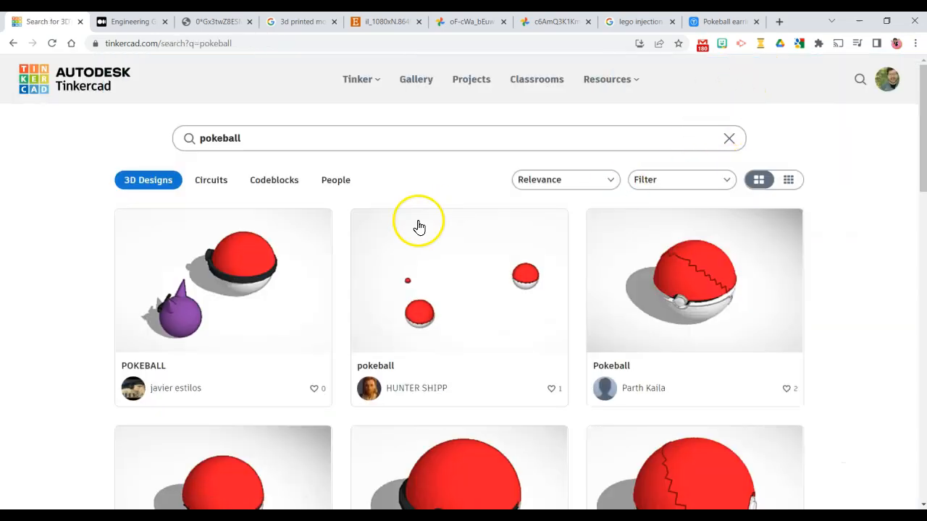
{"action": "left_click", "coordinate": [585, 184]}
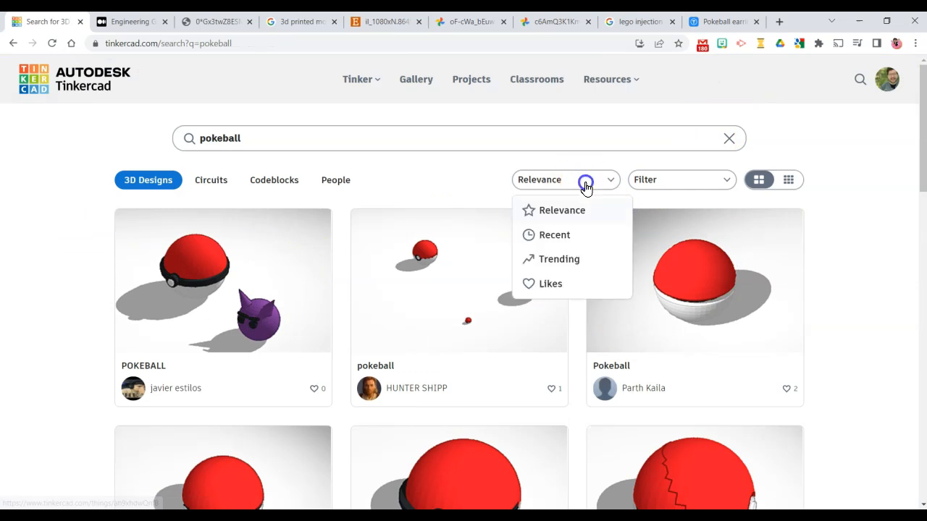
{"action": "left_click", "coordinate": [562, 281]}
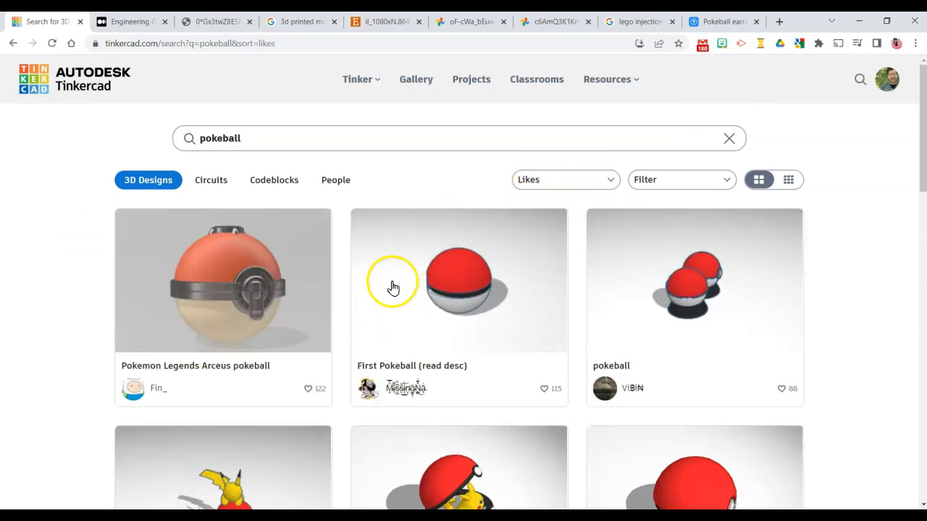
Skim the most liked pokeballs and check whether the "First Pokeball (read desc)" design can be copied, closing its details again.
{"action": "scroll", "coordinate": [845, 300], "scroll_direction": "down", "scroll_amount": 4}
{"action": "scroll", "coordinate": [845, 302], "scroll_direction": "up", "scroll_amount": 2}
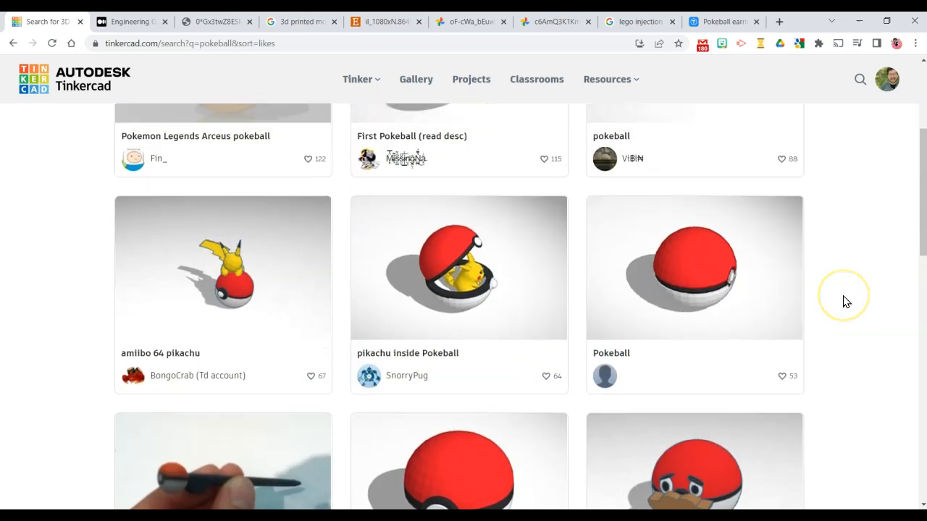
{"action": "scroll", "coordinate": [844, 303], "scroll_direction": "down", "scroll_amount": 5}
{"action": "scroll", "coordinate": [844, 307], "scroll_direction": "up", "scroll_amount": 7}
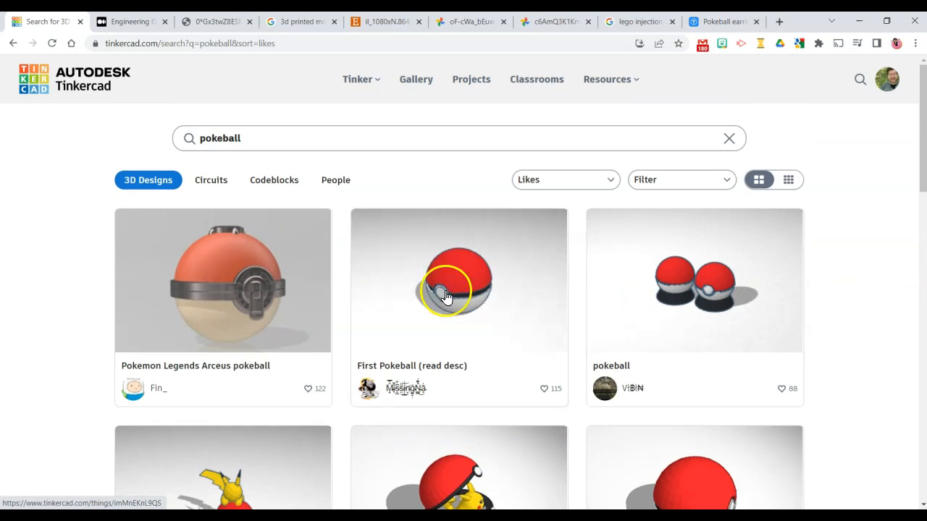
{"action": "left_click", "coordinate": [508, 295]}
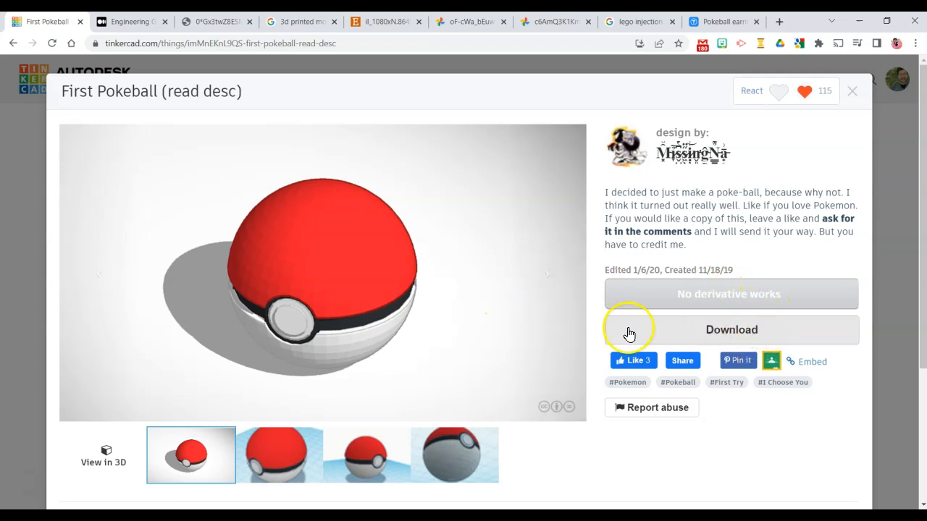
{"action": "left_click", "coordinate": [850, 91]}
Browse further down the pokeball results, loading more designs to compare the available models.
{"action": "scroll", "coordinate": [873, 260], "scroll_direction": "down", "scroll_amount": 3}
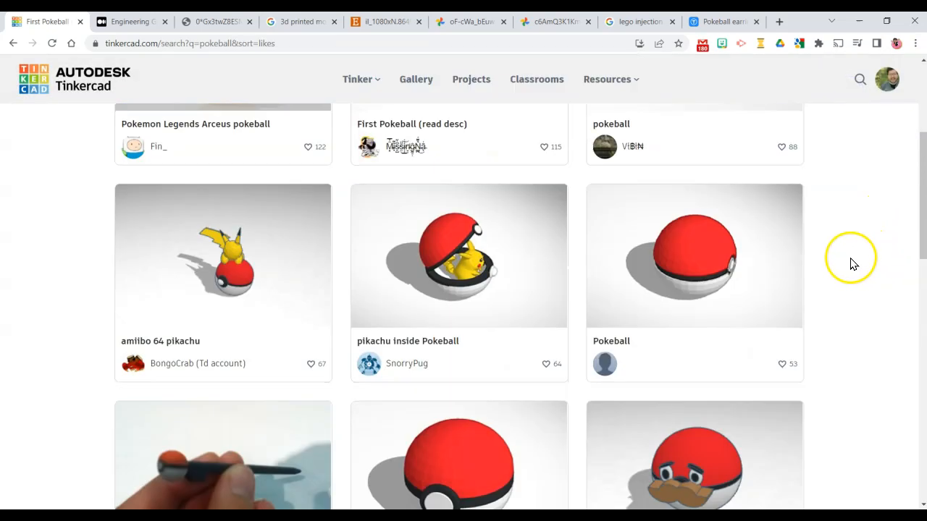
{"action": "scroll", "coordinate": [612, 279], "scroll_direction": "down", "scroll_amount": 2}
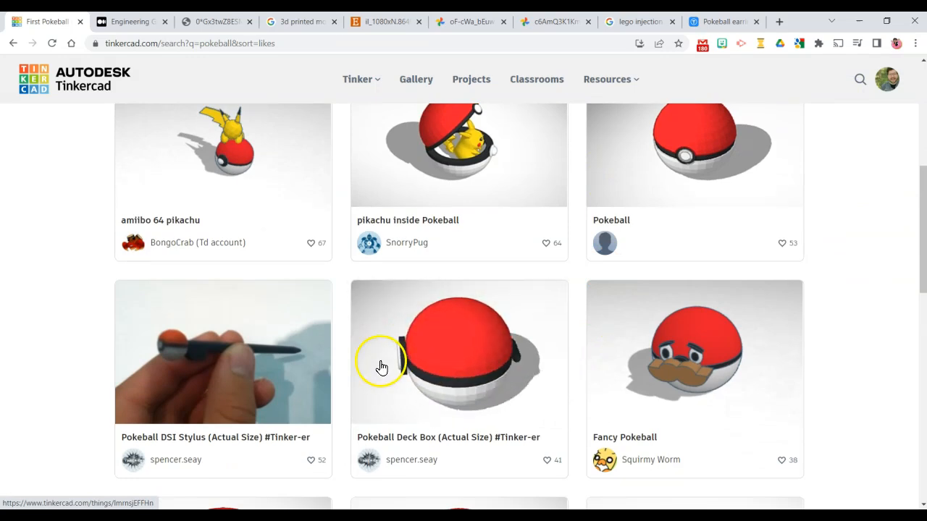
{"action": "scroll", "coordinate": [405, 365], "scroll_direction": "down", "scroll_amount": 5}
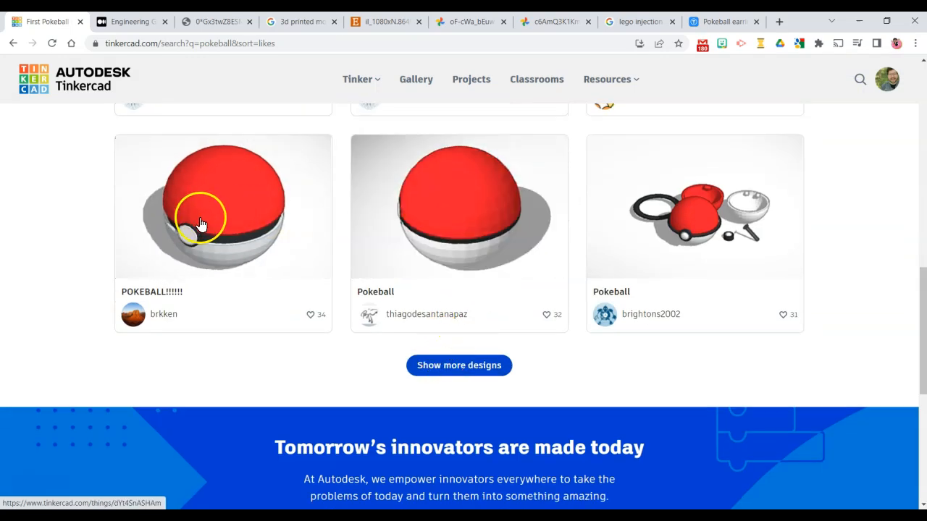
{"action": "left_click", "coordinate": [487, 380]}
{"action": "scroll", "coordinate": [720, 347], "scroll_direction": "down", "scroll_amount": 4}
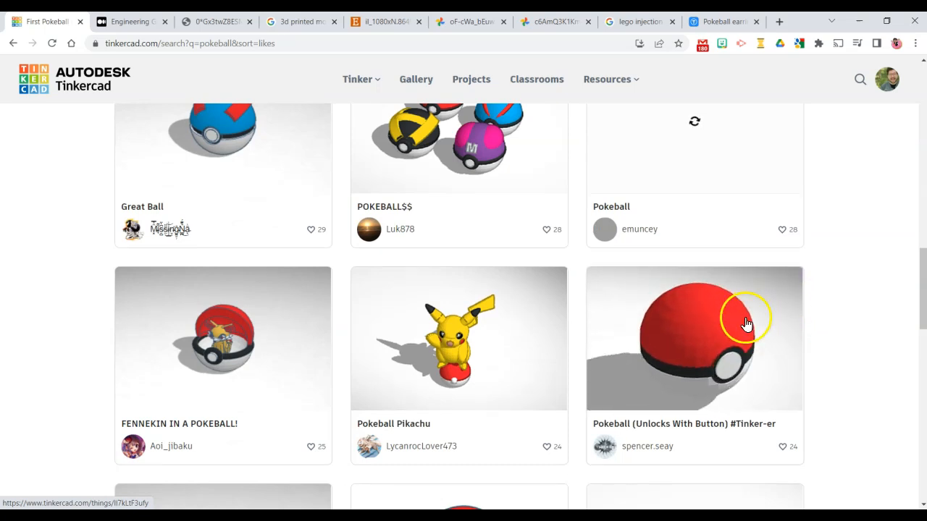
{"action": "scroll", "coordinate": [651, 337], "scroll_direction": "down", "scroll_amount": 4}
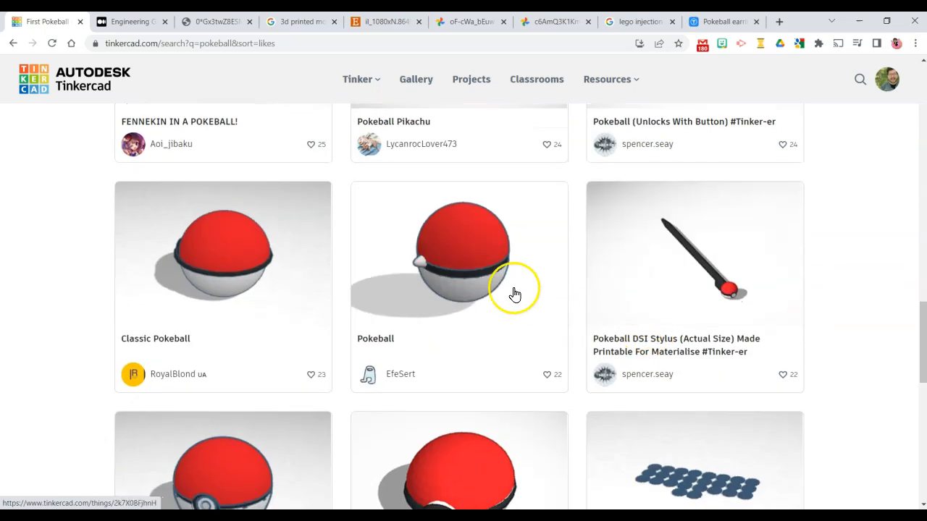
{"action": "scroll", "coordinate": [449, 427], "scroll_direction": "down", "scroll_amount": 2}
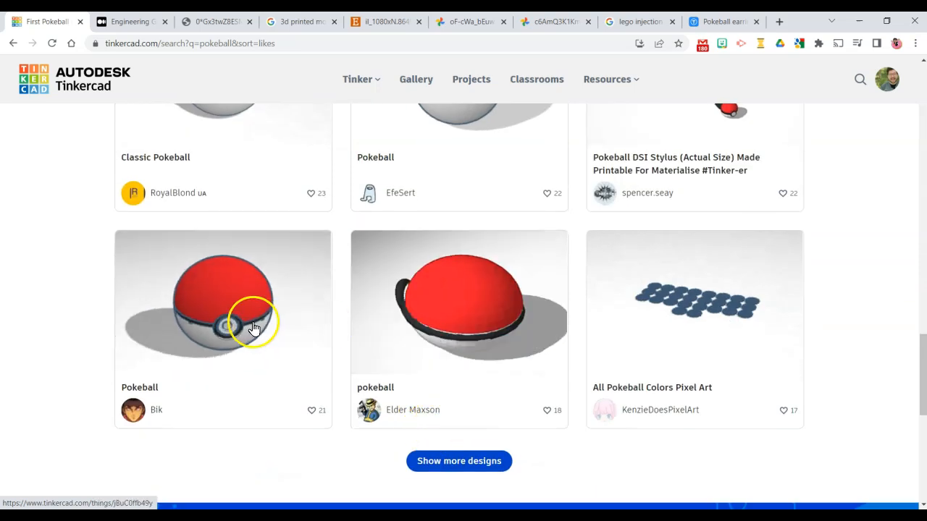
Return to the Pokeball design with 32 likes, beside "POKEBALL!!!!!!", and make an editable copy of it.
{"action": "scroll", "coordinate": [377, 333], "scroll_direction": "up", "scroll_amount": 12}
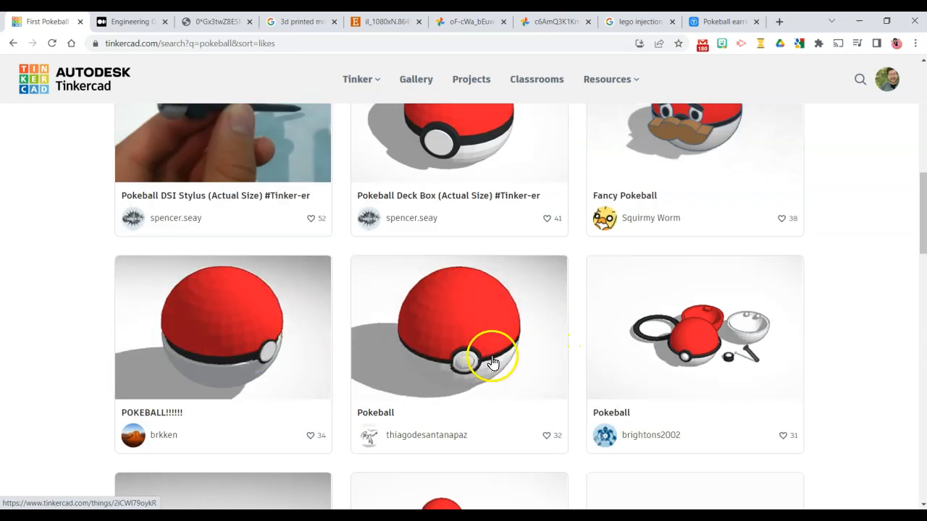
{"action": "left_click", "coordinate": [442, 338]}
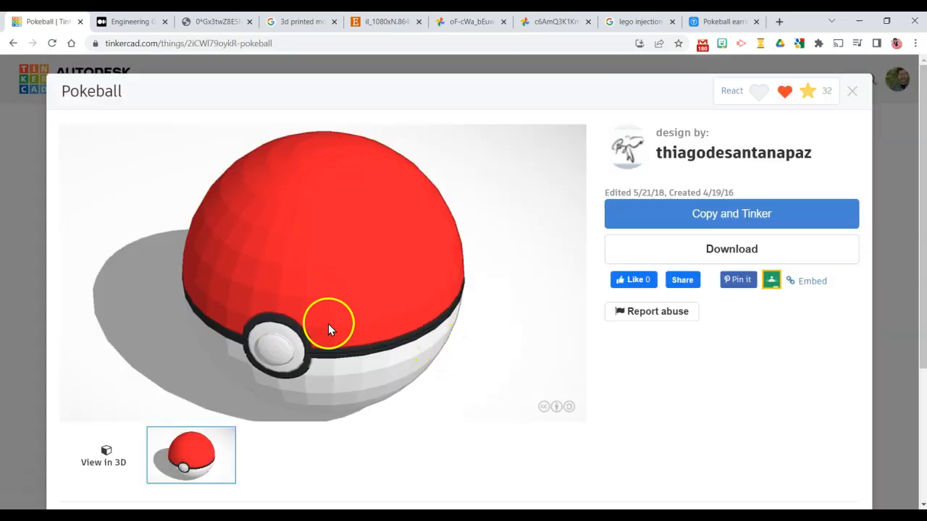
{"action": "left_click", "coordinate": [732, 211]}
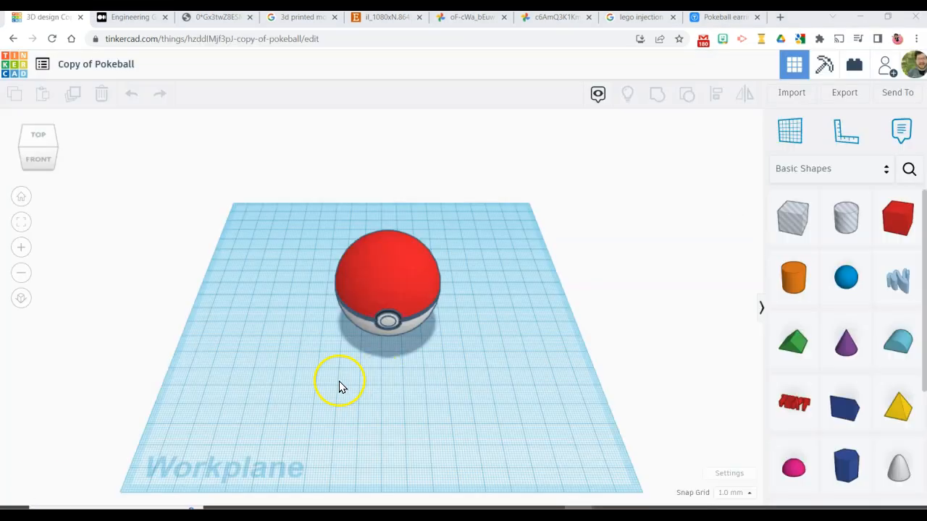
Inspect the copied pokeball from several angles, box-selecting it to see its extents and clearing the selection.
{"action": "mouse_move", "coordinate": [325, 397]}
{"action": "right_mouse_down"}
{"action": "mouse_move", "coordinate": [459, 354]}
{"action": "mouse_move", "coordinate": [303, 402]}
{"action": "mouse_move", "coordinate": [228, 326]}
{"action": "mouse_move", "coordinate": [282, 356]}
{"action": "mouse_move", "coordinate": [437, 341]}
{"action": "mouse_move", "coordinate": [379, 247]}
{"action": "mouse_move", "coordinate": [265, 362]}
{"action": "mouse_move", "coordinate": [239, 363]}
{"action": "right_mouse_up"}
{"action": "left_click_drag", "start_coordinate": [286, 178], "coordinate": [506, 355]}
{"action": "right_click_drag", "start_coordinate": [495, 434], "coordinate": [524, 386]}
{"action": "left_click", "coordinate": [527, 364]}
{"action": "left_click_drag", "start_coordinate": [275, 208], "coordinate": [579, 382]}
{"action": "right_click_drag", "start_coordinate": [211, 289], "coordinate": [294, 326]}
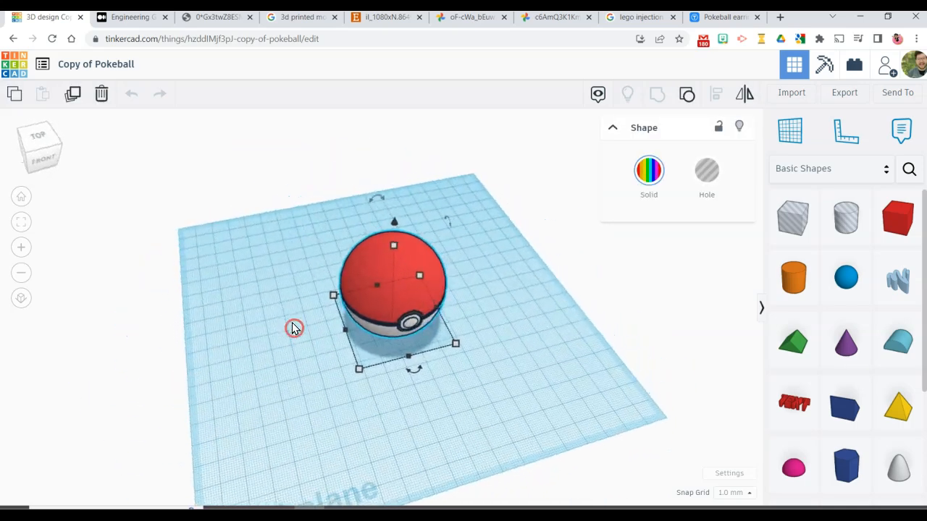
{"action": "left_click", "coordinate": [292, 322]}
{"action": "right_click_drag", "start_coordinate": [472, 396], "coordinate": [544, 379]}
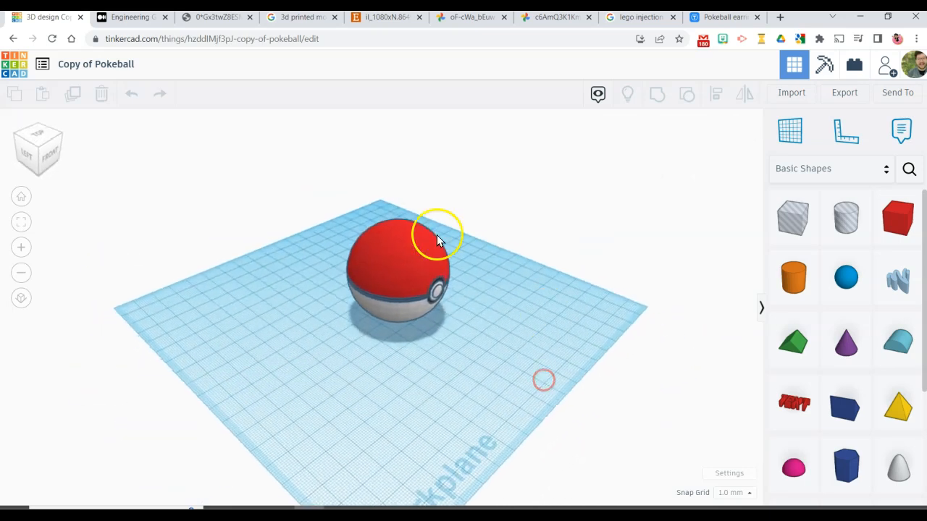
Move the pokeball toward the back of the workplane to free space in front, and deselect it.
{"action": "left_click_drag", "start_coordinate": [399, 275], "coordinate": [355, 241]}
{"action": "left_click", "coordinate": [492, 238]}
{"action": "right_click_drag", "start_coordinate": [493, 293], "coordinate": [436, 321]}
Place a solid red box on the workplane in front of the pokeball and size its base to 50 by 50 mm.
{"action": "left_click_drag", "start_coordinate": [901, 224], "coordinate": [371, 360]}
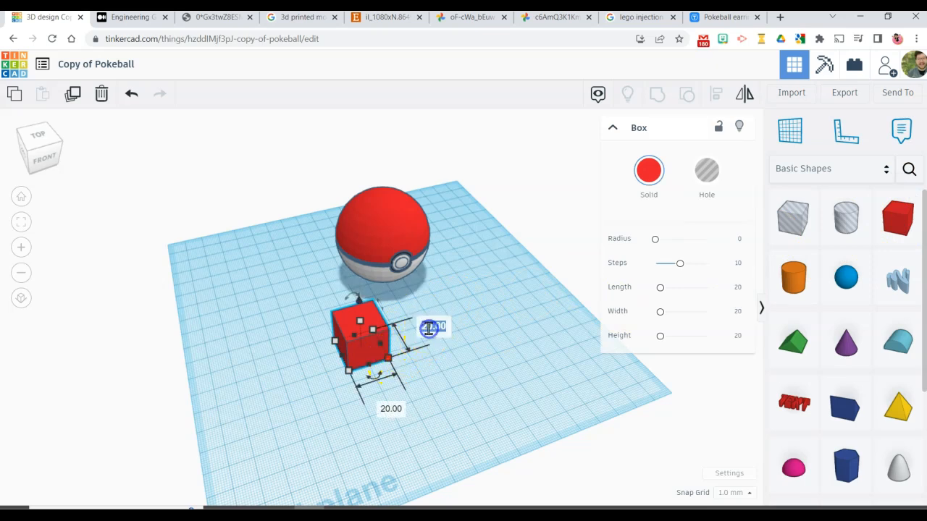
{"action": "type", "text": "50"}
{"action": "key", "text": "Tab"}
{"action": "type", "text": "50"}
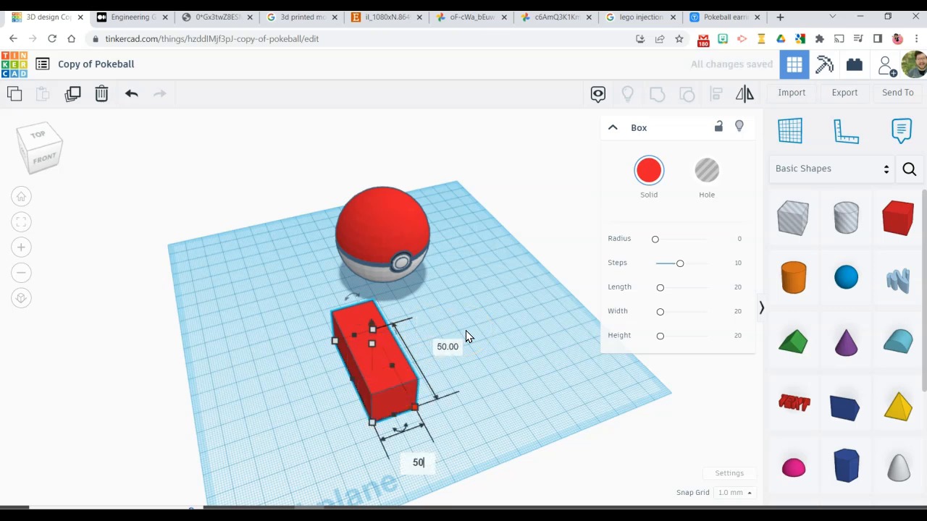
{"action": "key", "text": "Return"}
Set the red box's height to 15 mm.
{"action": "left_click", "coordinate": [471, 350]}
{"action": "right_click_drag", "start_coordinate": [470, 349], "coordinate": [402, 307]}
{"action": "left_click", "coordinate": [459, 321]}
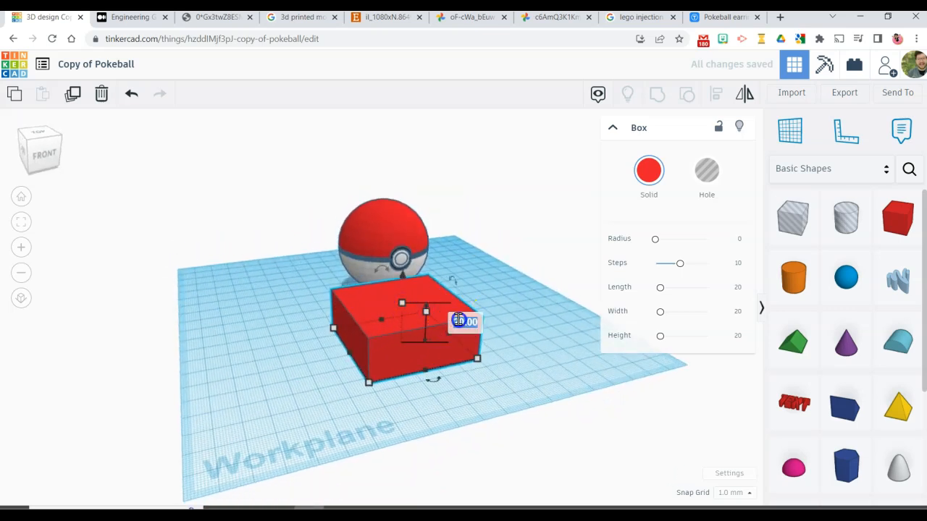
{"action": "type", "text": "15"}
{"action": "key", "text": "Return"}
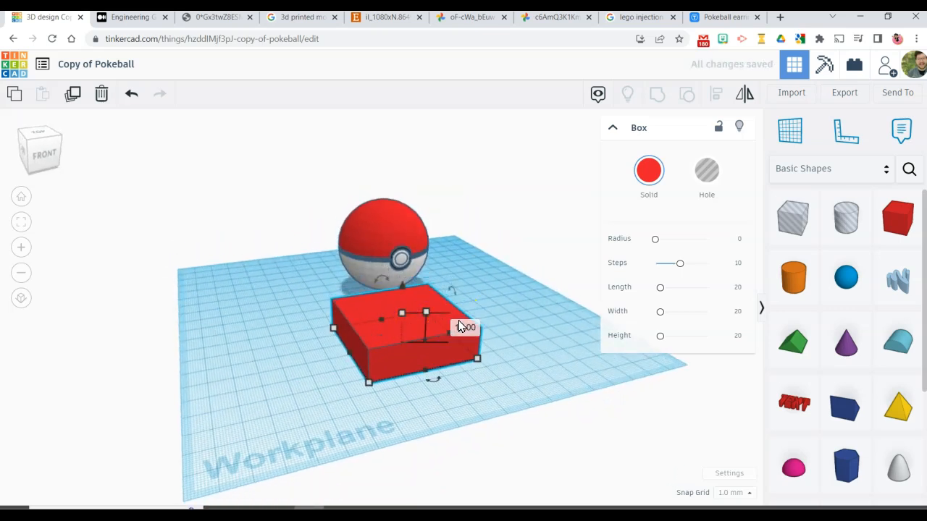
Move the red box across the workplane to the front-left of the pokeball.
{"action": "left_click", "coordinate": [528, 234]}
{"action": "scroll", "coordinate": [477, 340], "scroll_direction": "up", "scroll_amount": 1}
{"action": "left_click_drag", "start_coordinate": [465, 355], "coordinate": [296, 337]}
{"action": "right_click_drag", "start_coordinate": [311, 340], "coordinate": [315, 376]}
{"action": "middle_click_drag", "start_coordinate": [315, 376], "coordinate": [382, 377]}
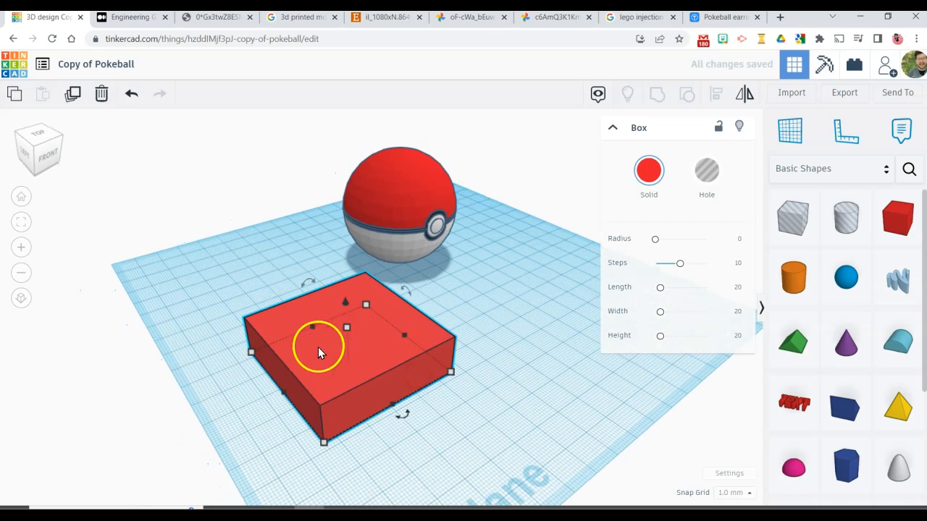
Rotate the pokeball a quarter turn so its front button faces down toward the workplane, and deselect it.
{"action": "left_click", "coordinate": [382, 169]}
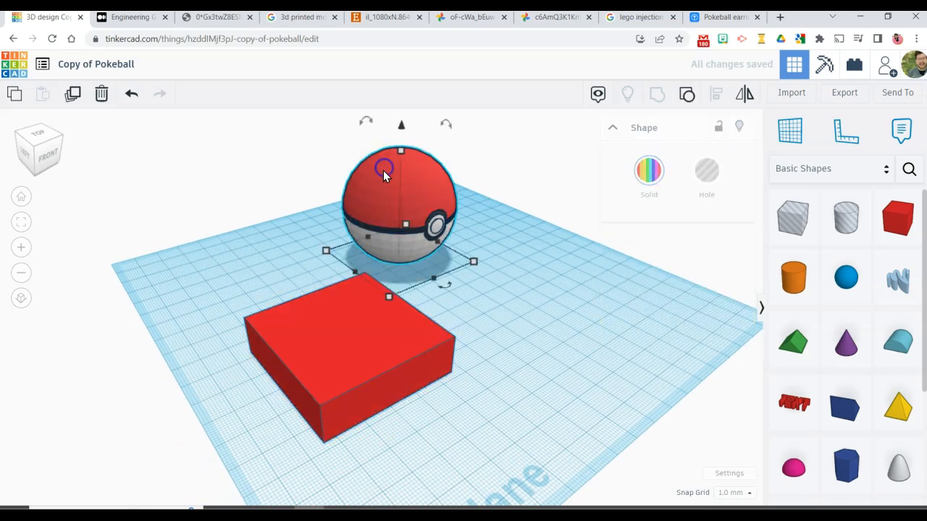
{"action": "right_click_drag", "start_coordinate": [472, 210], "coordinate": [535, 201]}
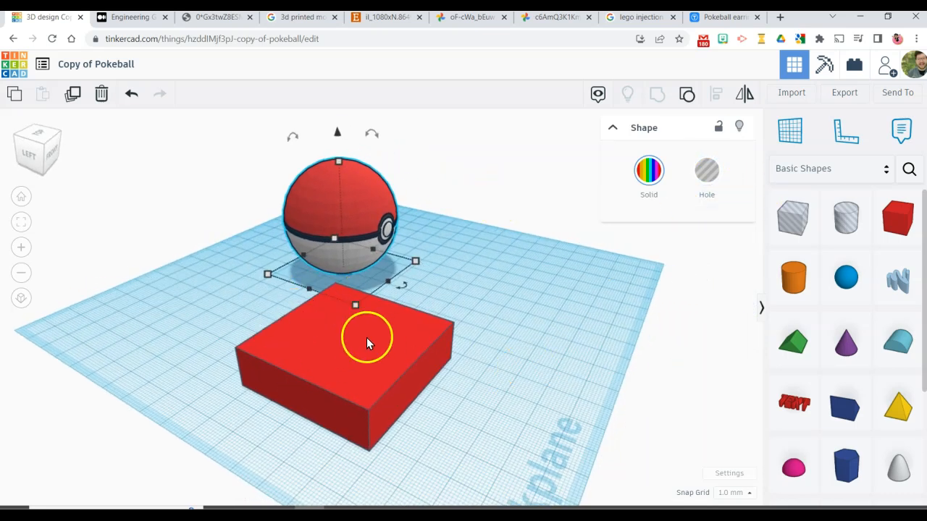
{"action": "middle_click_drag", "start_coordinate": [500, 244], "coordinate": [511, 262]}
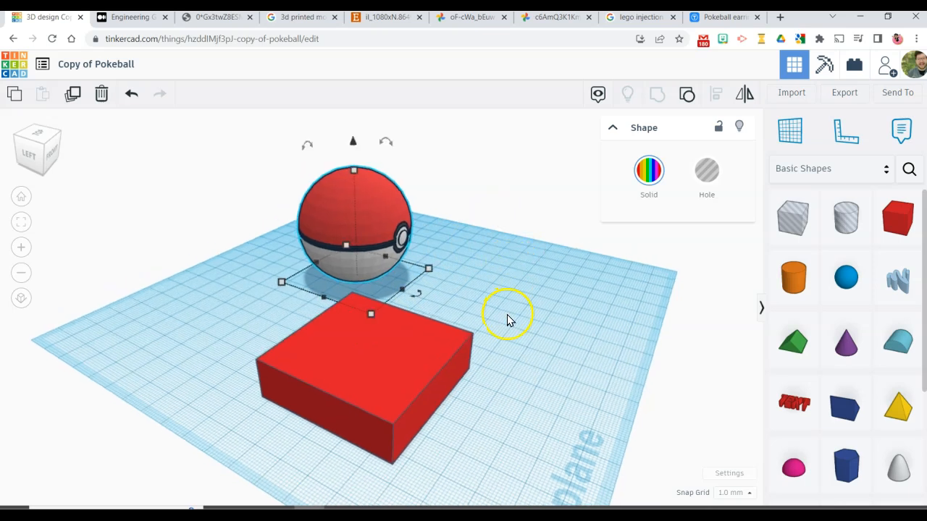
{"action": "mouse_move", "coordinate": [488, 296]}
{"action": "middle_mouse_down"}
{"action": "mouse_move", "coordinate": [492, 276]}
{"action": "mouse_move", "coordinate": [490, 287]}
{"action": "middle_mouse_up"}
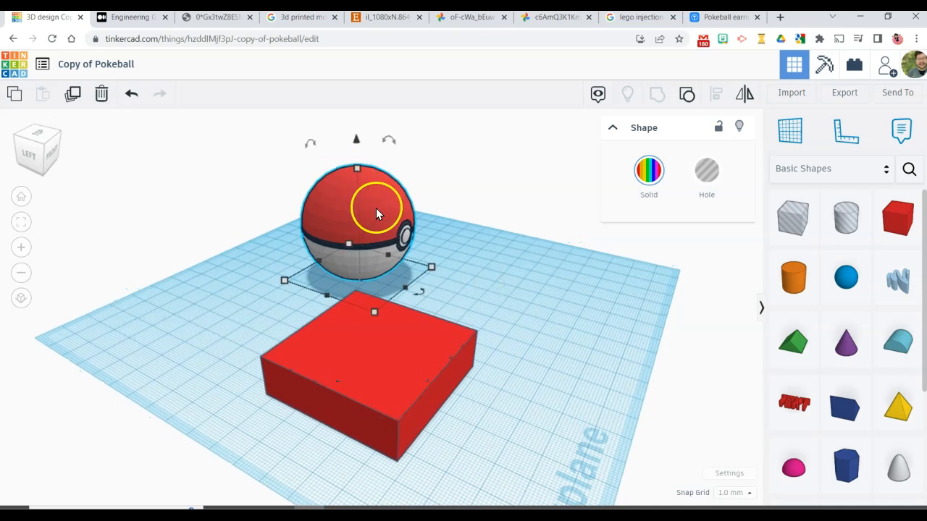
{"action": "right_click_drag", "start_coordinate": [408, 141], "coordinate": [405, 270]}
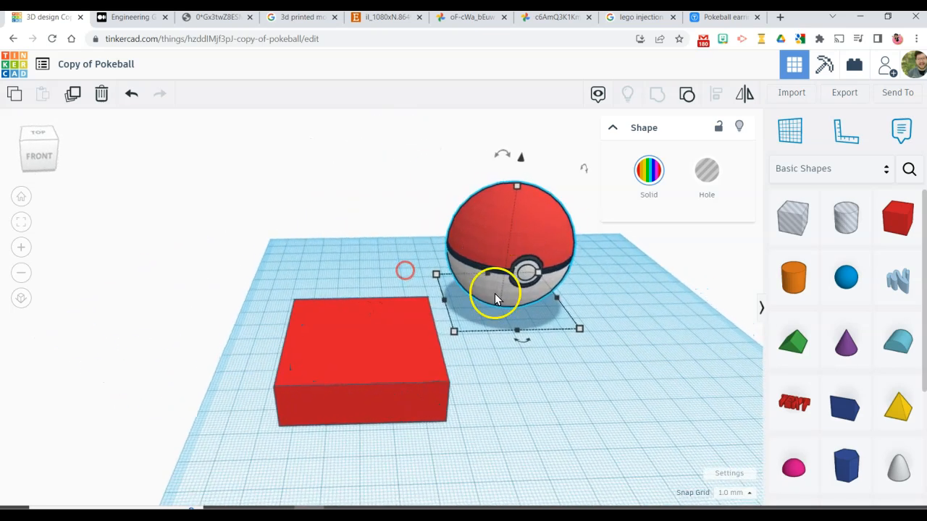
{"action": "middle_click_drag", "start_coordinate": [496, 394], "coordinate": [369, 377]}
{"action": "right_click_drag", "start_coordinate": [406, 397], "coordinate": [561, 377]}
{"action": "left_click_drag", "start_coordinate": [336, 158], "coordinate": [400, 240]}
{"action": "left_click", "coordinate": [480, 273]}
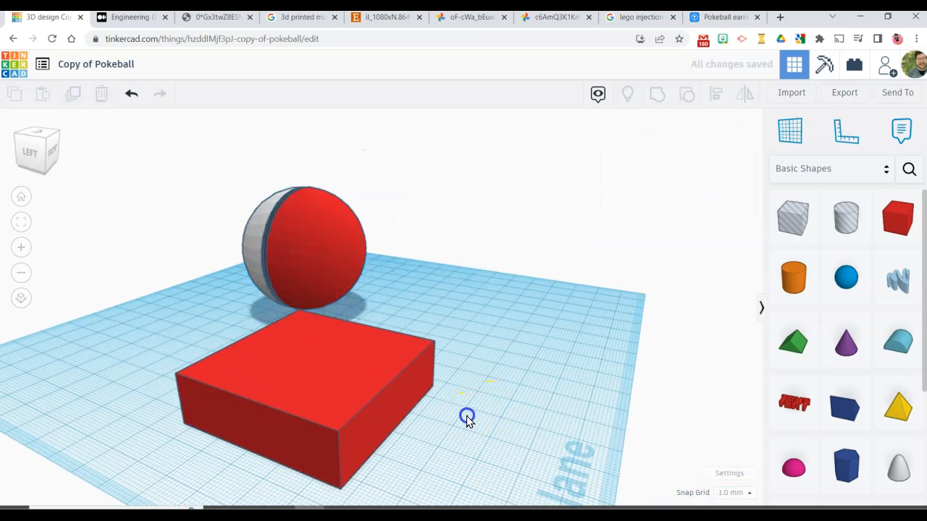
Align the pokeball and the red box so their centers match along both horizontal directions.
{"action": "left_click_drag", "start_coordinate": [309, 241], "coordinate": [309, 241]}
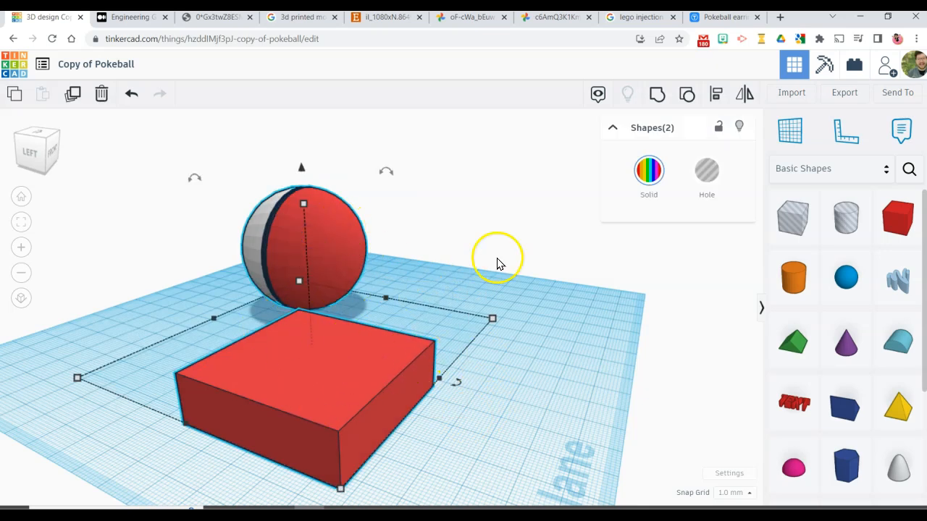
{"action": "left_click", "coordinate": [715, 96]}
{"action": "right_click_drag", "start_coordinate": [301, 325], "coordinate": [385, 359]}
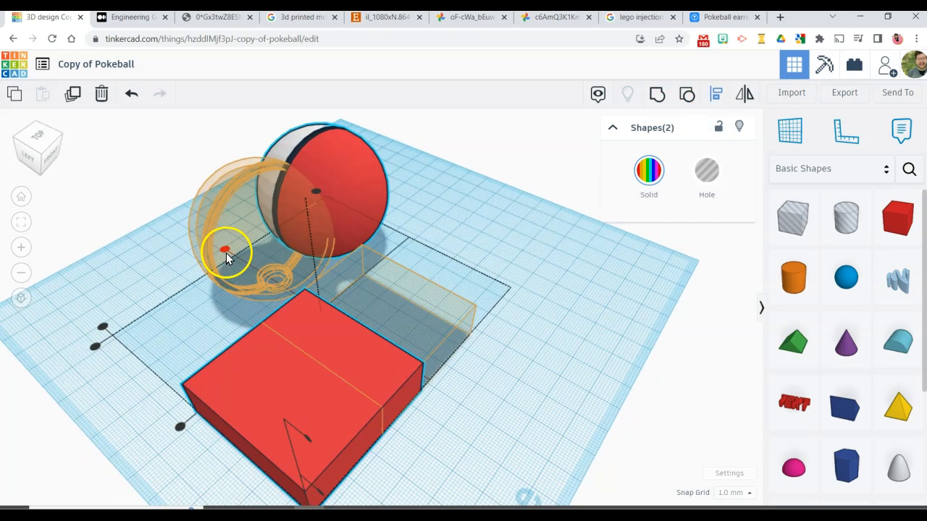
{"action": "left_click", "coordinate": [225, 251]}
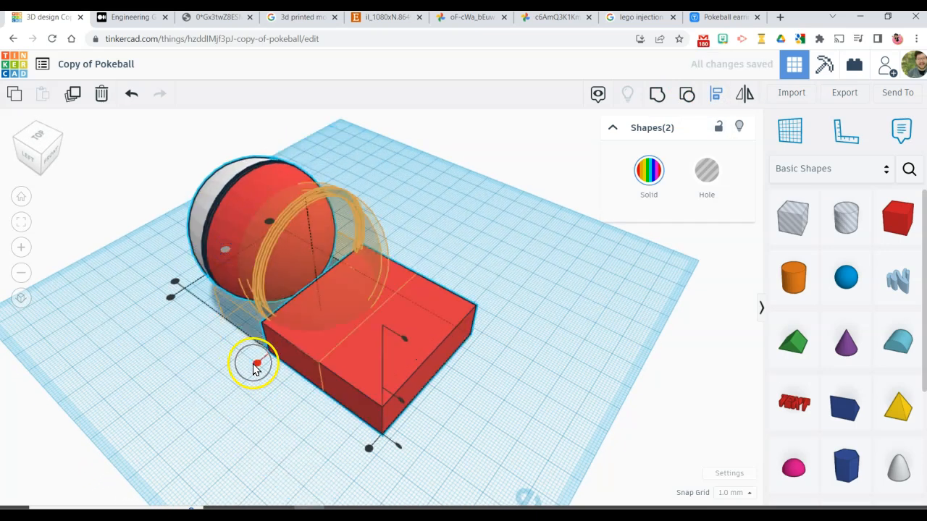
{"action": "left_click", "coordinate": [255, 364]}
{"action": "left_click", "coordinate": [440, 349]}
Raise the pokeball about 4.24 mm so only its button side is sunk in the box, and deselect it.
{"action": "right_click_drag", "start_coordinate": [430, 385], "coordinate": [519, 277]}
{"action": "right_click_drag", "start_coordinate": [448, 298], "coordinate": [457, 333]}
{"action": "left_click", "coordinate": [309, 266]}
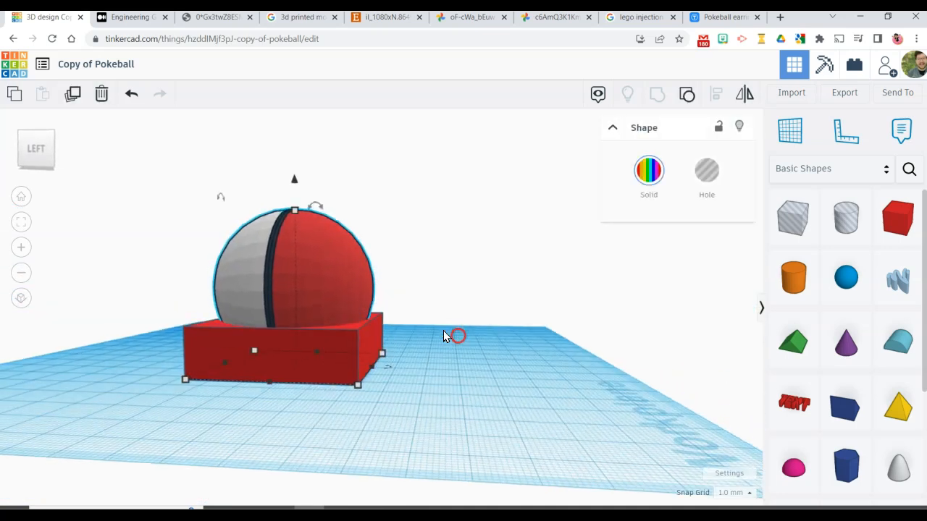
{"action": "left_click_drag", "start_coordinate": [295, 184], "coordinate": [297, 170]}
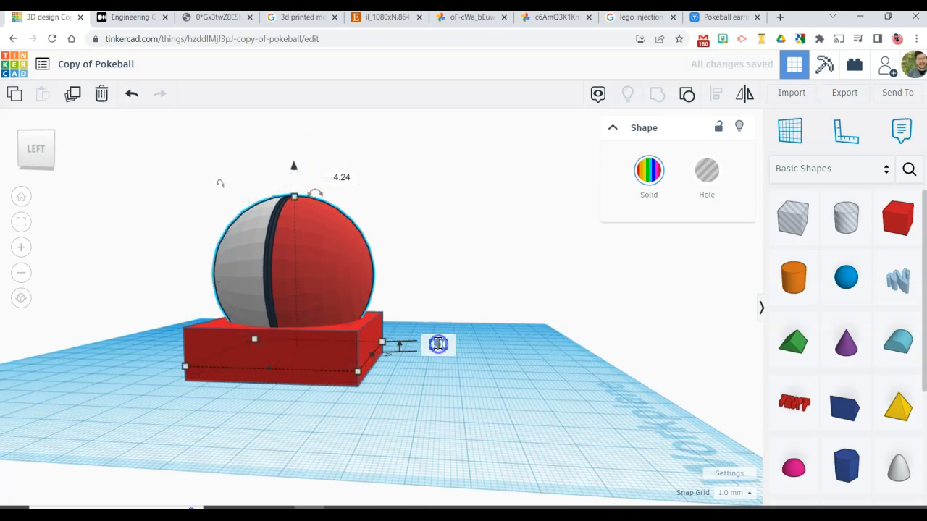
{"action": "right_click_drag", "start_coordinate": [462, 298], "coordinate": [497, 307]}
{"action": "left_click", "coordinate": [497, 307]}
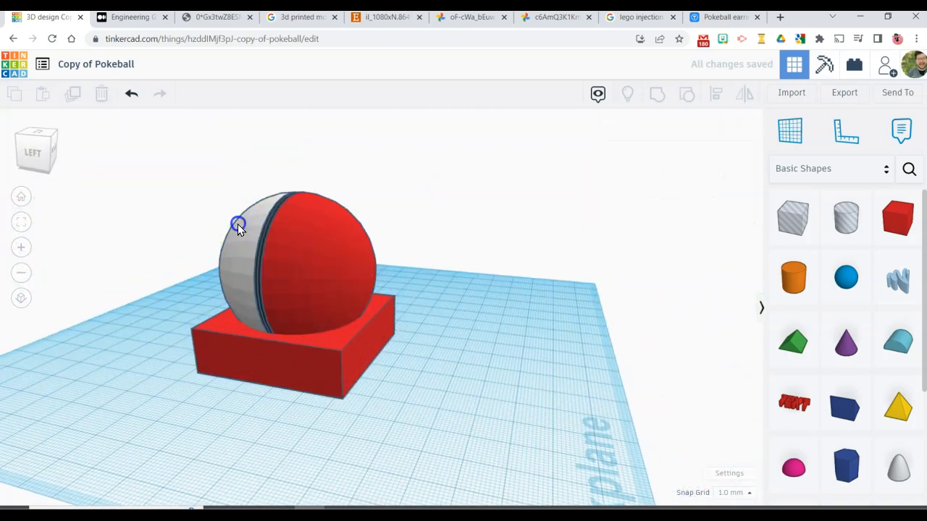
Turn the pokeball into a hole and group it with the red box to cut its impression.
{"action": "left_click", "coordinate": [240, 224]}
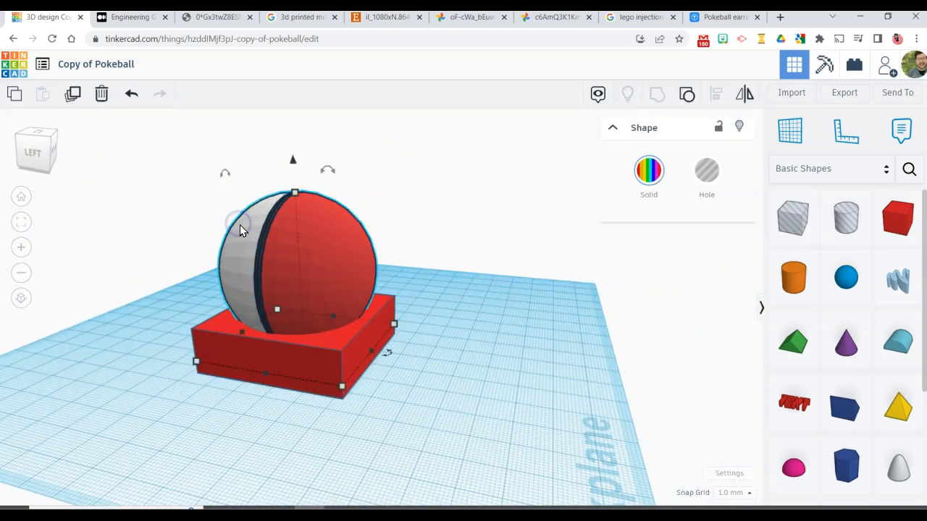
{"action": "left_click", "coordinate": [716, 180]}
{"action": "left_click", "coordinate": [531, 285]}
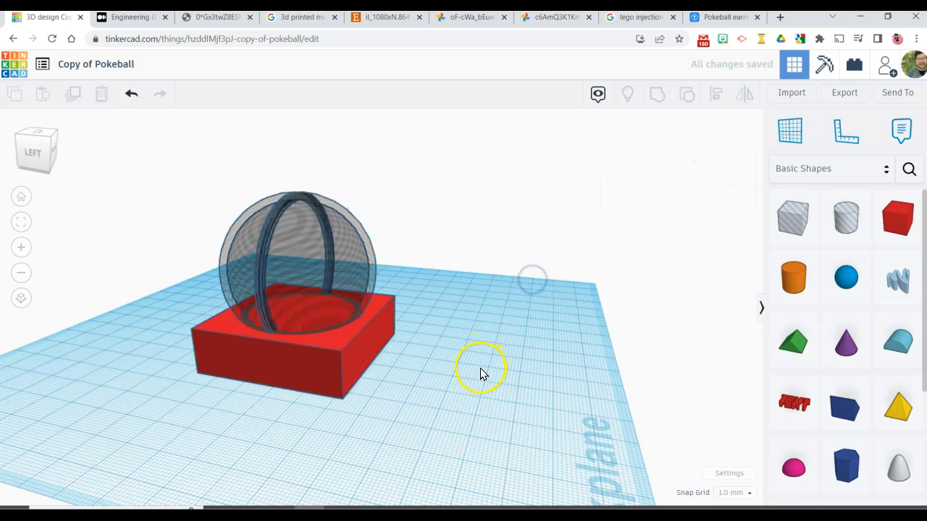
{"action": "right_click_drag", "start_coordinate": [471, 442], "coordinate": [420, 426]}
{"action": "left_click_drag", "start_coordinate": [471, 394], "coordinate": [209, 226]}
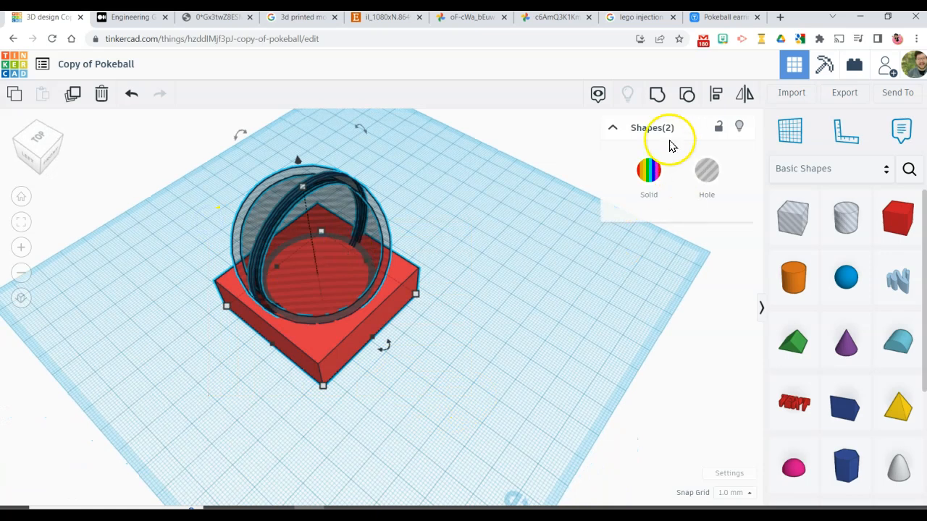
{"action": "left_click", "coordinate": [655, 96]}
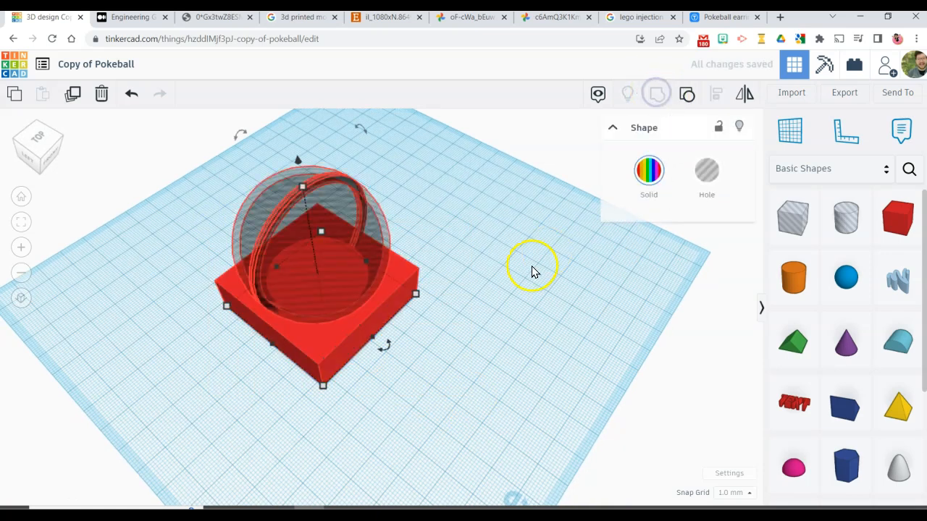
Inspect the impression cut into the box from several sides.
{"action": "scroll", "coordinate": [296, 279], "scroll_direction": "up", "scroll_amount": 3}
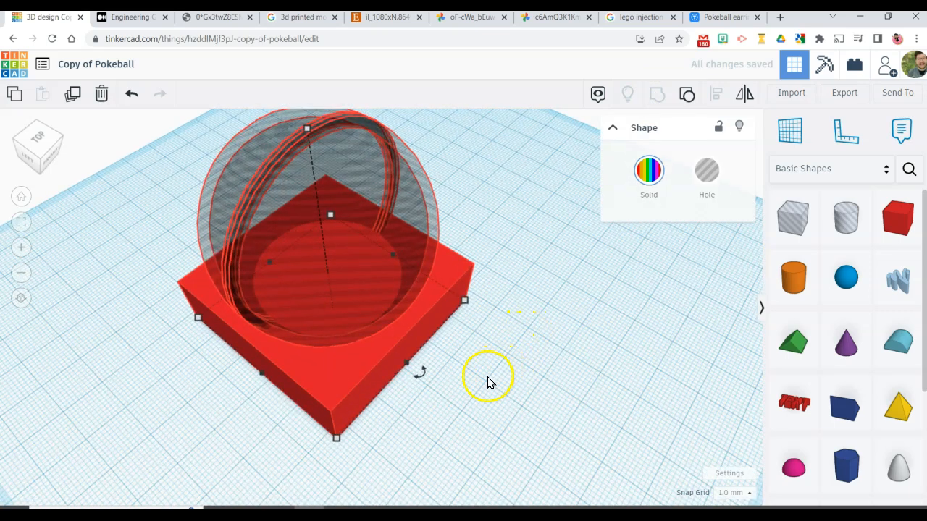
{"action": "right_click_drag", "start_coordinate": [477, 383], "coordinate": [595, 392]}
{"action": "middle_click_drag", "start_coordinate": [595, 392], "coordinate": [487, 276]}
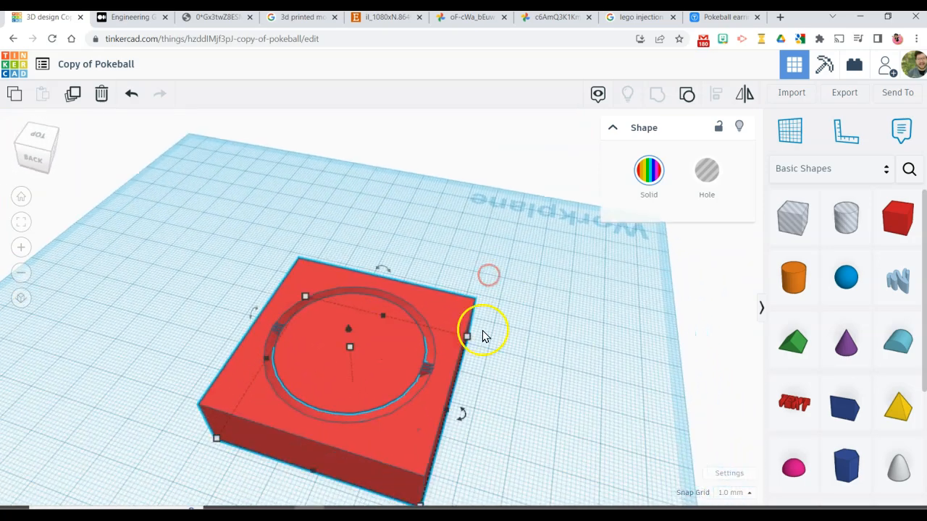
{"action": "scroll", "coordinate": [412, 363], "scroll_direction": "up", "scroll_amount": 2}
{"action": "right_click_drag", "start_coordinate": [457, 368], "coordinate": [221, 398]}
{"action": "middle_click_drag", "start_coordinate": [167, 316], "coordinate": [171, 345]}
{"action": "left_click", "coordinate": [307, 314]}
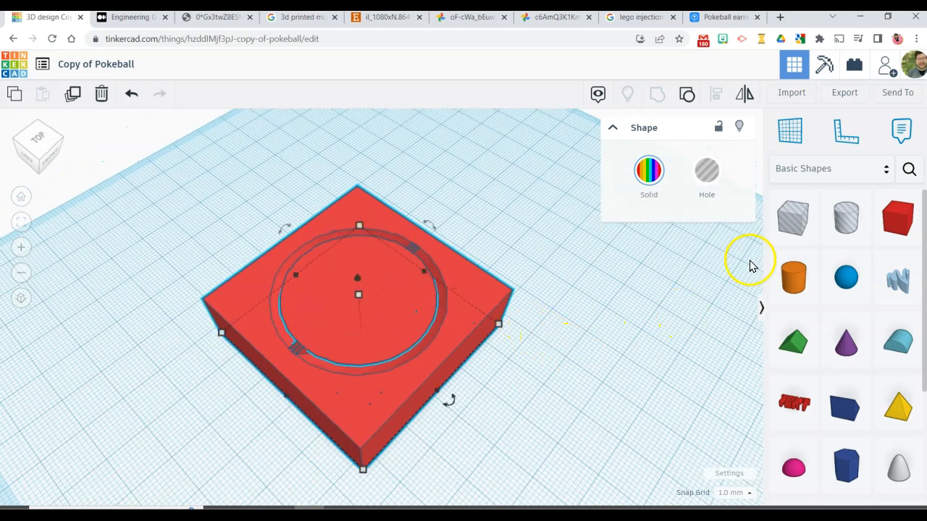
Place a sphere inside the ring impression on the box and scale it up proportionally to about 42 mm high.
{"action": "left_click_drag", "start_coordinate": [854, 286], "coordinate": [357, 327]}
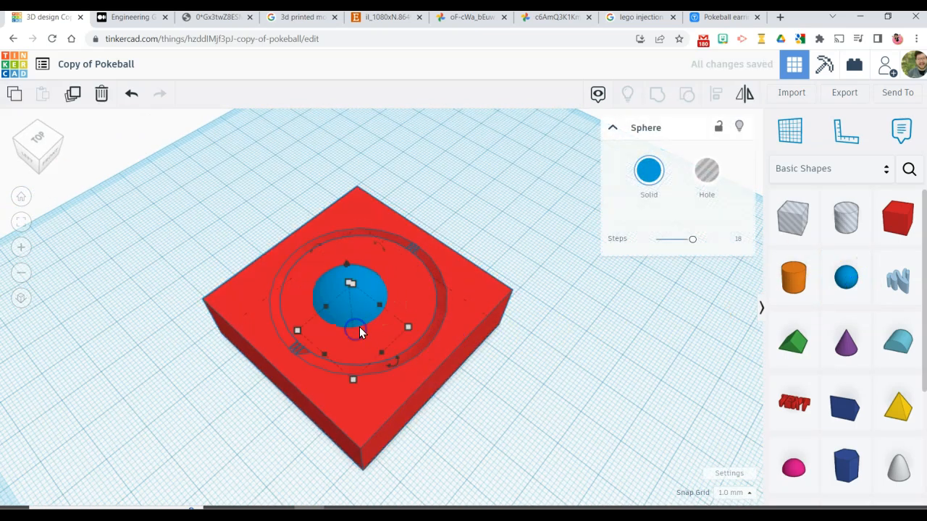
{"action": "right_click_drag", "start_coordinate": [527, 342], "coordinate": [568, 288]}
{"action": "left_click", "coordinate": [413, 297]}
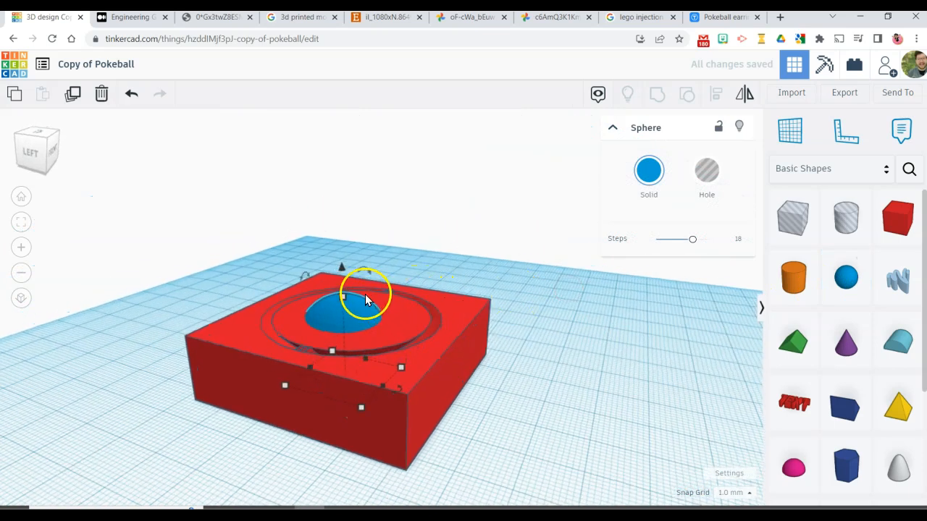
{"action": "left_click_drag", "start_coordinate": [345, 299], "coordinate": [313, 198]}
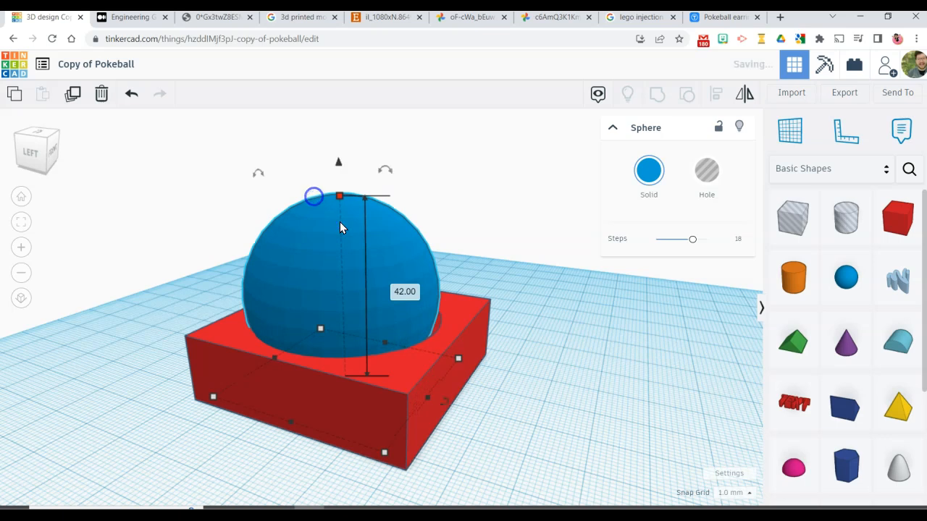
Align the blue sphere centrally with the red box and clear the selection.
{"action": "key", "text": "ctrl+a"}
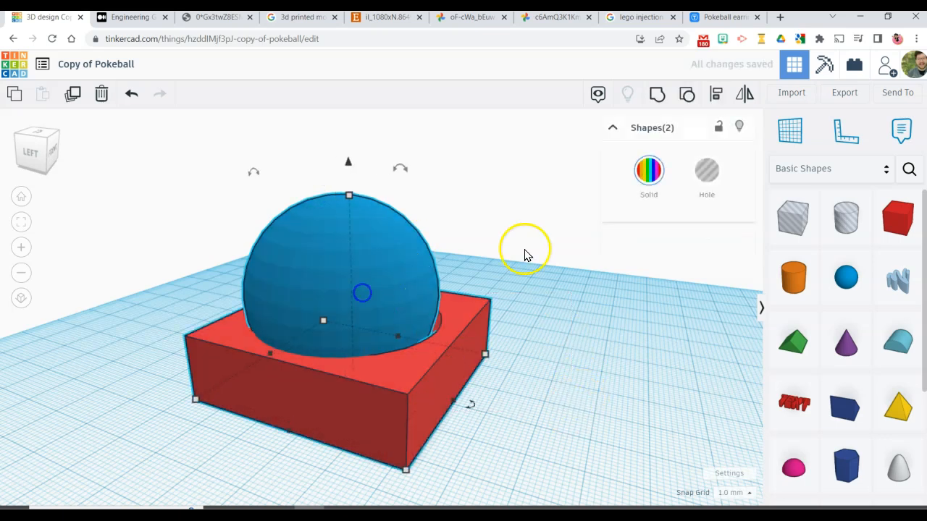
{"action": "left_click", "coordinate": [715, 96]}
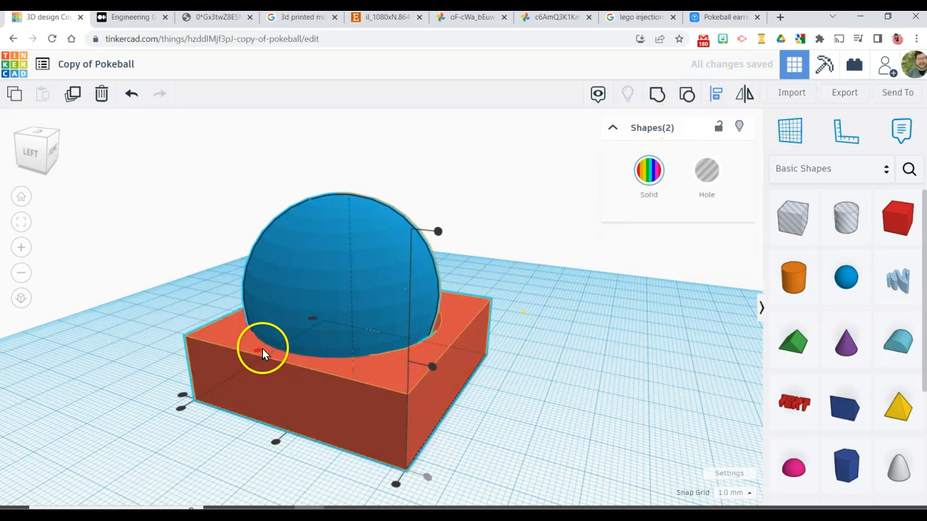
{"action": "left_click", "coordinate": [275, 442]}
{"action": "left_click", "coordinate": [583, 397]}
Raise the blue sphere 2 mm above its current height and deselect it.
{"action": "right_click_drag", "start_coordinate": [584, 396], "coordinate": [442, 405]}
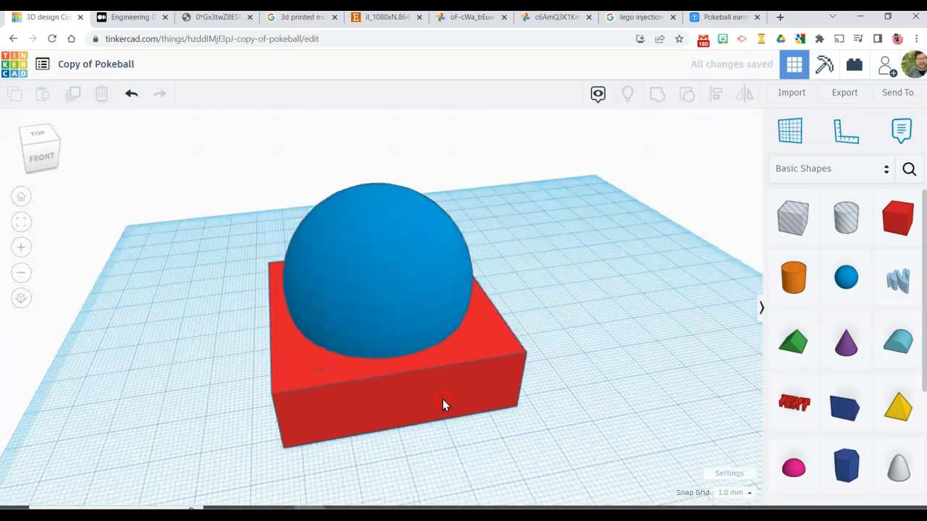
{"action": "left_click", "coordinate": [408, 266]}
{"action": "left_click_drag", "start_coordinate": [376, 165], "coordinate": [378, 155]}
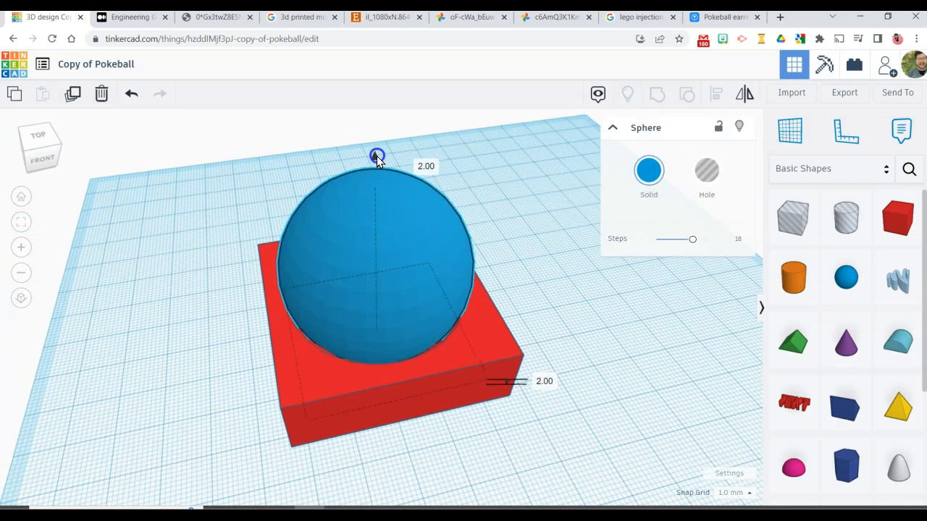
{"action": "right_click_drag", "start_coordinate": [496, 294], "coordinate": [472, 240]}
{"action": "left_click", "coordinate": [579, 208]}
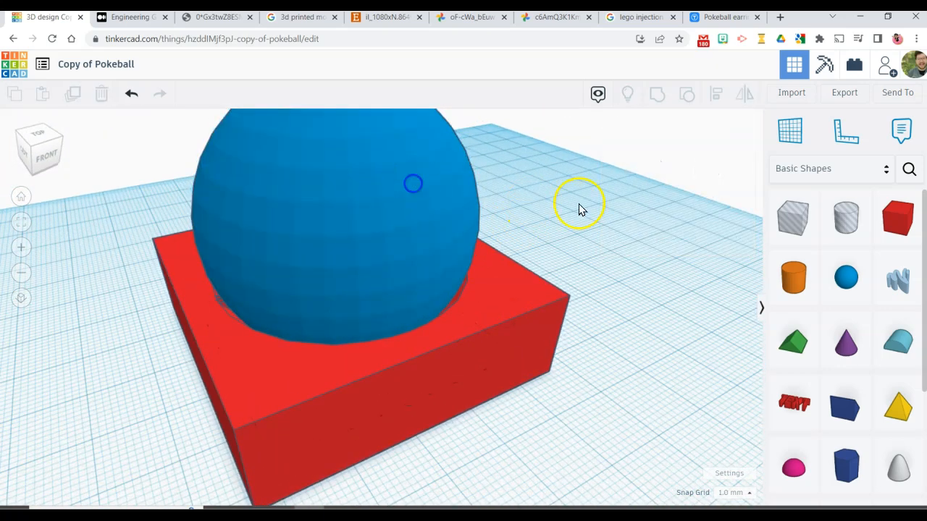
Turn the blue sphere into a hole.
{"action": "left_click", "coordinate": [376, 152]}
{"action": "left_click", "coordinate": [700, 180]}
{"action": "left_click", "coordinate": [647, 327]}
{"action": "right_click_drag", "start_coordinate": [647, 326], "coordinate": [640, 346]}
Turn the red mold block into a hole as well so its interior can be seen through.
{"action": "left_click_drag", "start_coordinate": [330, 227], "coordinate": [329, 226]}
{"action": "left_click", "coordinate": [663, 280]}
{"action": "left_click", "coordinate": [481, 364]}
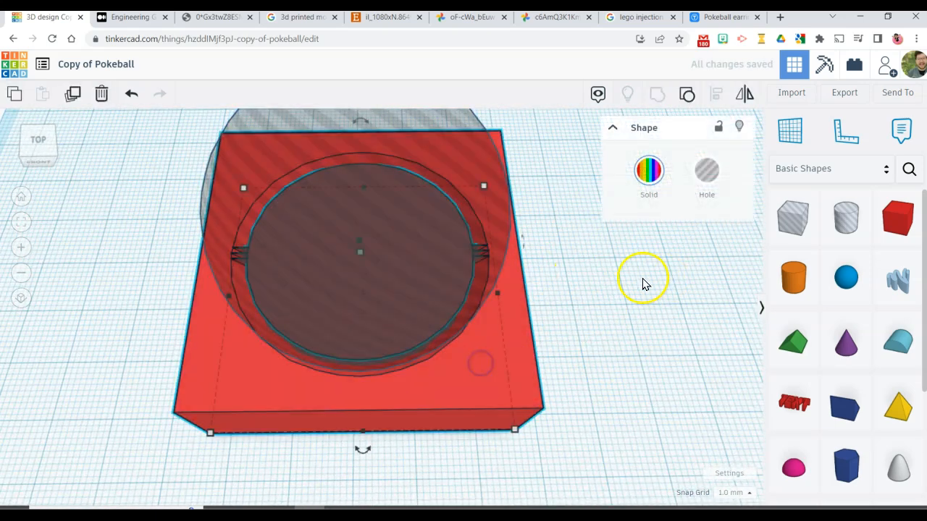
{"action": "left_click", "coordinate": [704, 179]}
{"action": "left_click", "coordinate": [624, 334]}
Raise the sphere hole so its bottom sits above the button impression in the transparent mold block.
{"action": "right_click_drag", "start_coordinate": [564, 331], "coordinate": [568, 251]}
{"action": "left_click", "coordinate": [347, 146]}
{"action": "mouse_move", "coordinate": [437, 171]}
{"action": "right_mouse_down"}
{"action": "mouse_move", "coordinate": [425, 196]}
{"action": "mouse_move", "coordinate": [482, 183]}
{"action": "mouse_move", "coordinate": [453, 201]}
{"action": "mouse_move", "coordinate": [275, 203]}
{"action": "mouse_move", "coordinate": [302, 215]}
{"action": "mouse_move", "coordinate": [430, 221]}
{"action": "right_mouse_up"}
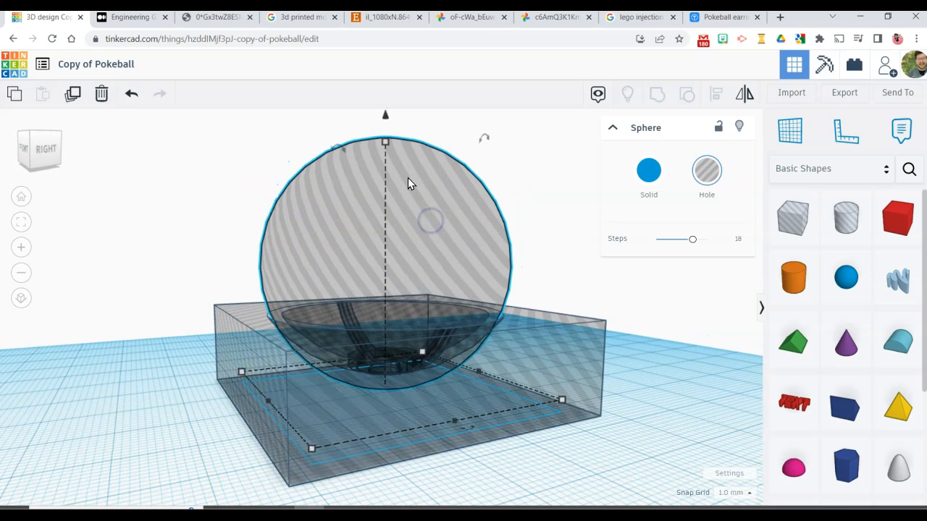
{"action": "left_click_drag", "start_coordinate": [385, 115], "coordinate": [385, 84]}
{"action": "right_click_drag", "start_coordinate": [416, 250], "coordinate": [489, 325]}
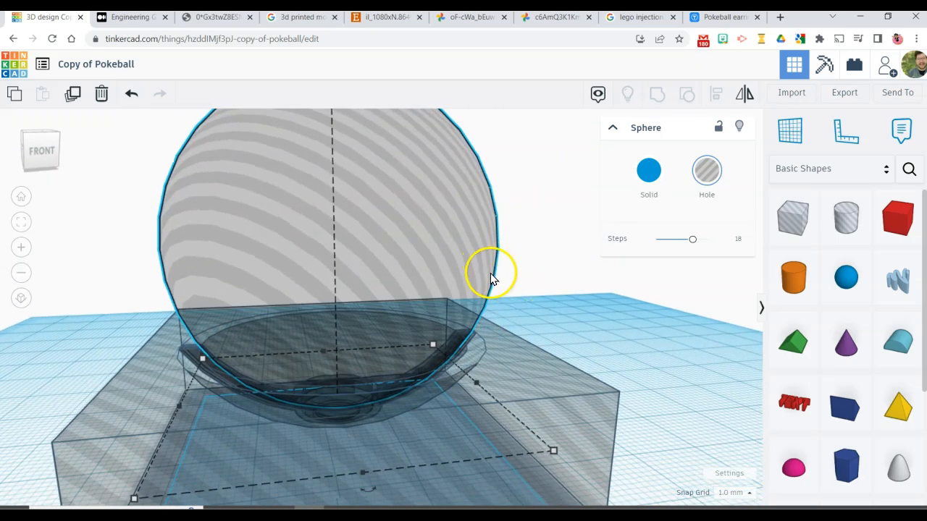
Make the mold block solid again and group it with the sphere hole to hollow out its center.
{"action": "left_click", "coordinate": [572, 330]}
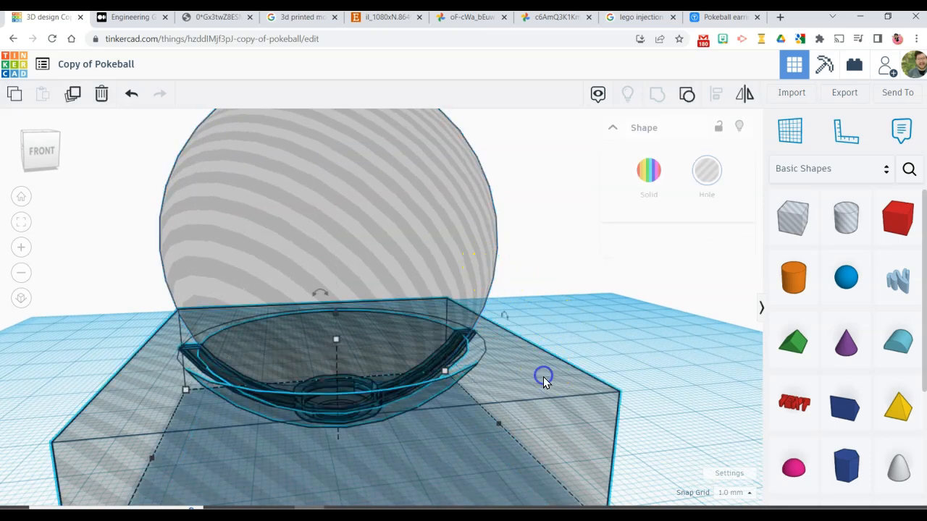
{"action": "left_click", "coordinate": [646, 174]}
{"action": "left_click", "coordinate": [636, 280]}
{"action": "left_click", "coordinate": [556, 269]}
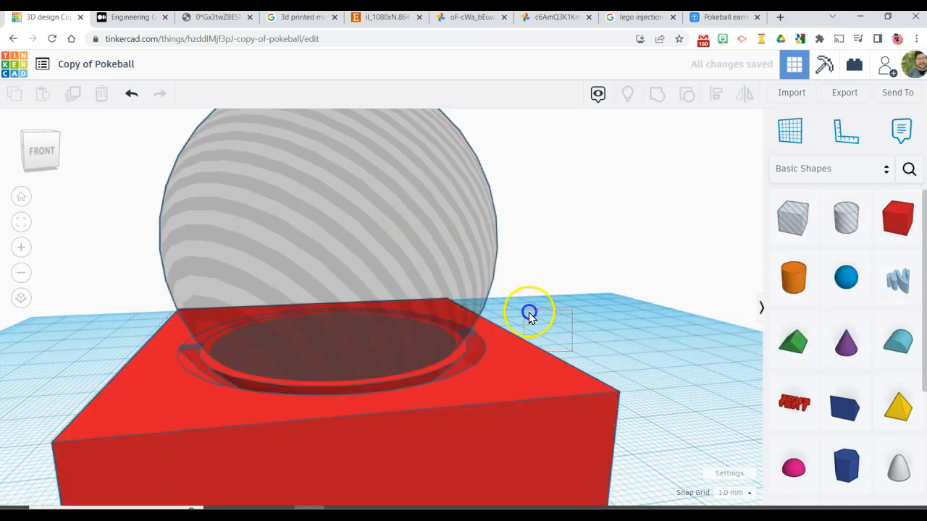
{"action": "key", "text": "ctrl+a"}
{"action": "left_click", "coordinate": [658, 94]}
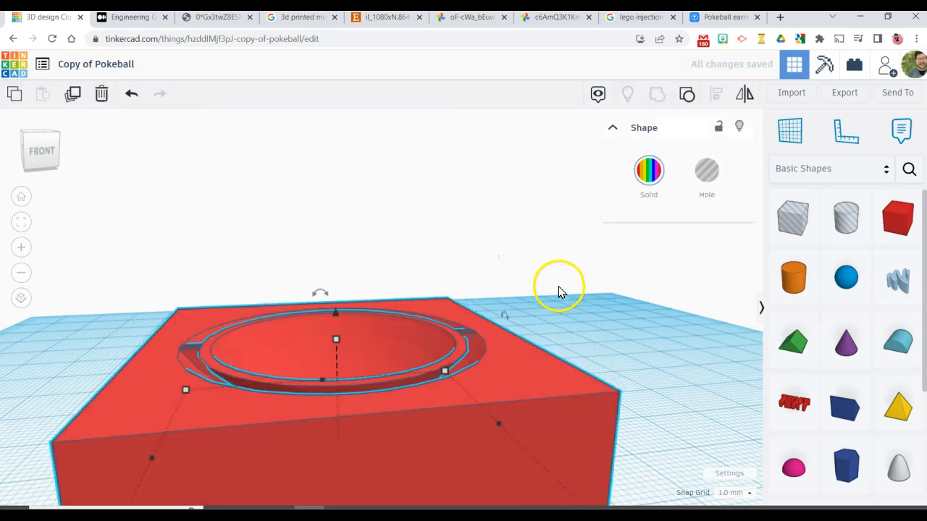
{"action": "left_click", "coordinate": [557, 289]}
Check the hollowed mold, and undo the grouping and the mold block's change to solid.
{"action": "right_click_drag", "start_coordinate": [525, 280], "coordinate": [572, 297]}
{"action": "scroll", "coordinate": [571, 297], "scroll_direction": "down", "scroll_amount": 5}
{"action": "right_click_drag", "start_coordinate": [515, 309], "coordinate": [608, 307]}
{"action": "key", "text": "ctrl+z"}
{"action": "key", "text": "ctrl+z"}
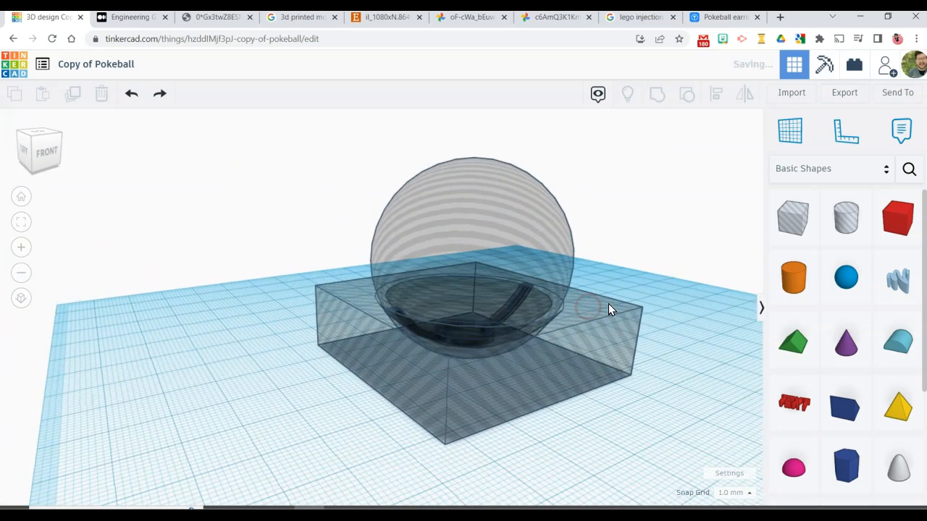
Undo the recent hole, sphere and placement edits back to the intact pokeball standing beside the mold block.
{"action": "key", "text": "ctrl+z"}
{"action": "key", "text": "ctrl+z"}
{"action": "key", "text": "ctrl+z"}
{"action": "key", "text": "ctrl+z"}
{"action": "key", "text": "ctrl+z"}
{"action": "key", "text": "ctrl+z"}
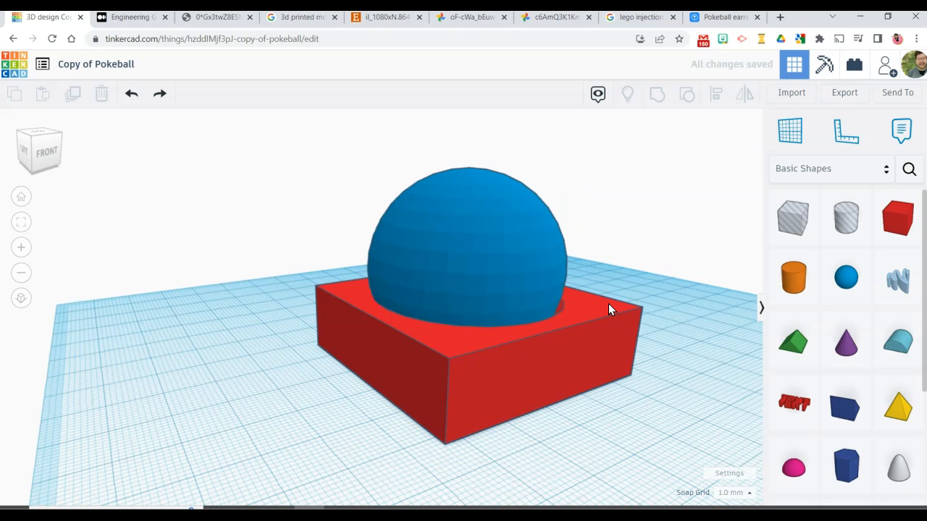
{"action": "key", "text": "ctrl+z"}
{"action": "key", "text": "ctrl+z"}
{"action": "key", "text": "ctrl+z"}
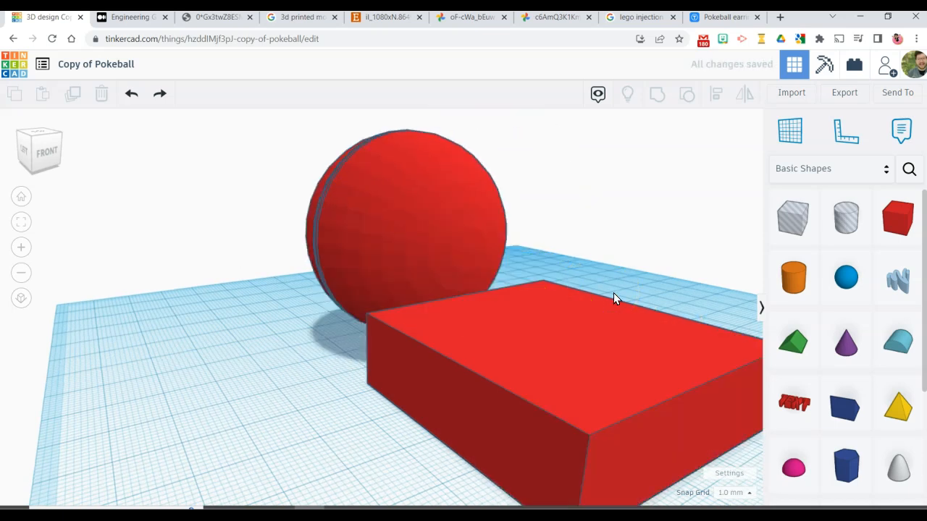
{"action": "key", "text": "ctrl+z"}
Check the pokeball's width, depth and height.
{"action": "right_click_drag", "start_coordinate": [613, 292], "coordinate": [378, 244]}
{"action": "left_click", "coordinate": [403, 304]}
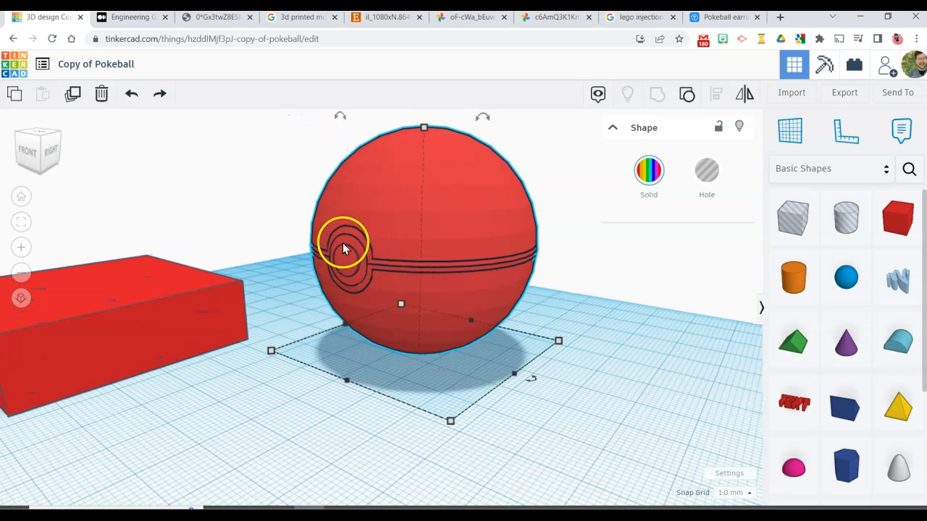
{"action": "left_click", "coordinate": [562, 384]}
{"action": "left_click", "coordinate": [499, 258]}
{"action": "mouse_move", "coordinate": [559, 344]}
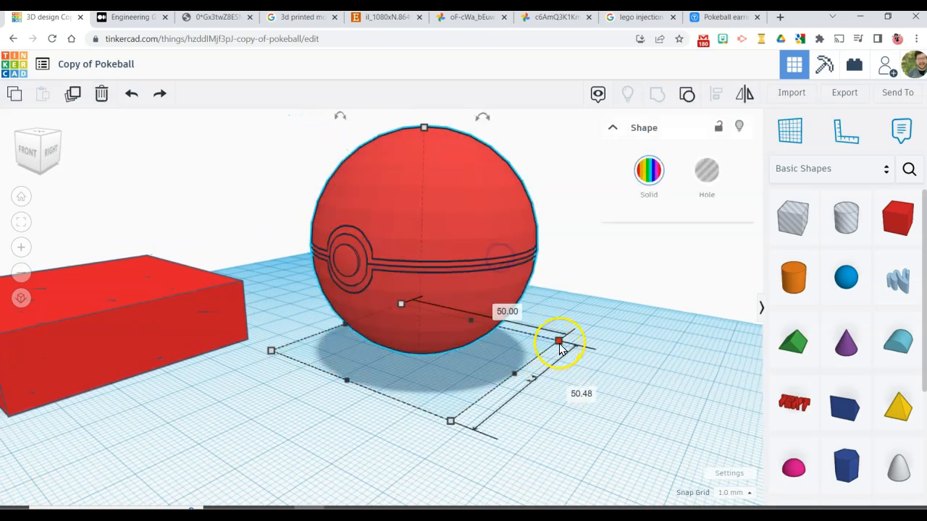
{"action": "right_click_drag", "start_coordinate": [569, 375], "coordinate": [570, 418]}
{"action": "left_click_drag", "start_coordinate": [555, 384], "coordinate": [557, 386]}
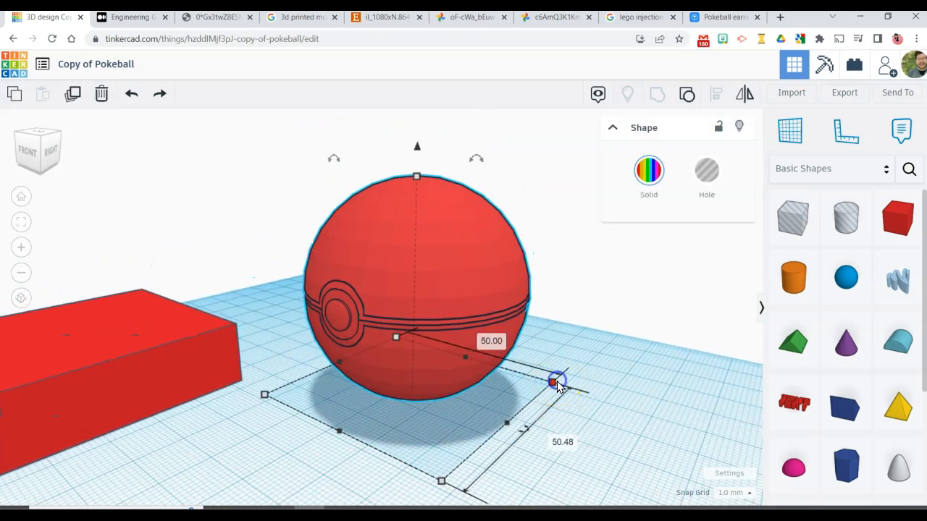
{"action": "left_click_drag", "start_coordinate": [416, 179], "coordinate": [415, 176]}
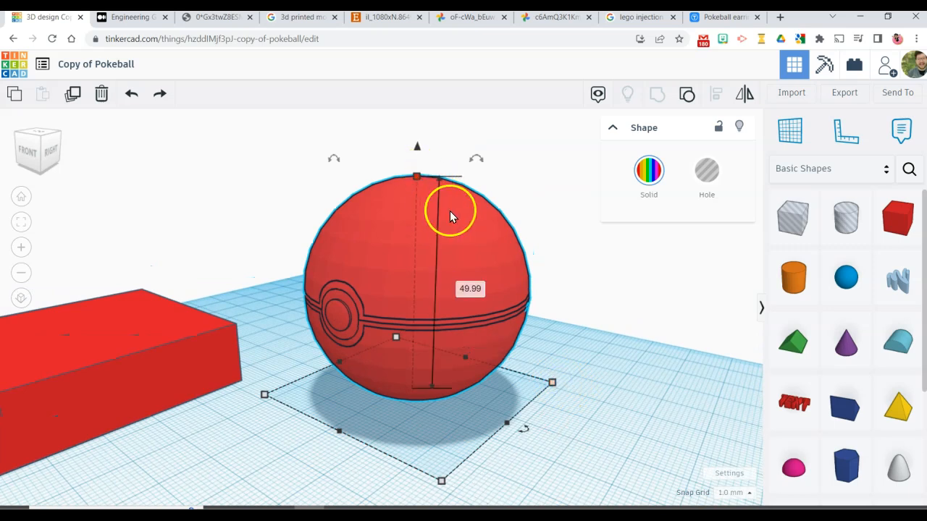
Add a sphere beside the pokeball and stretch its height to nearly that of the pokeball.
{"action": "left_click", "coordinate": [580, 269]}
{"action": "left_click_drag", "start_coordinate": [837, 294], "coordinate": [590, 386]}
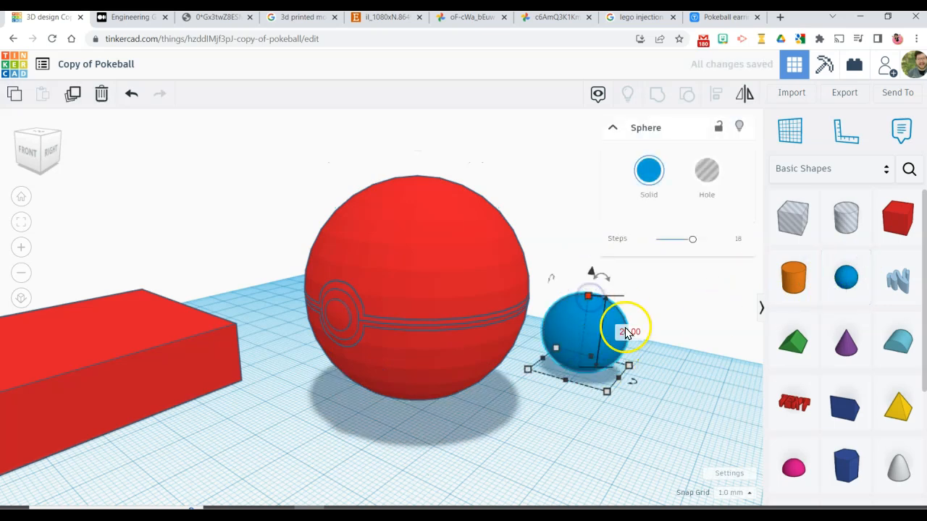
{"action": "left_click", "coordinate": [686, 347]}
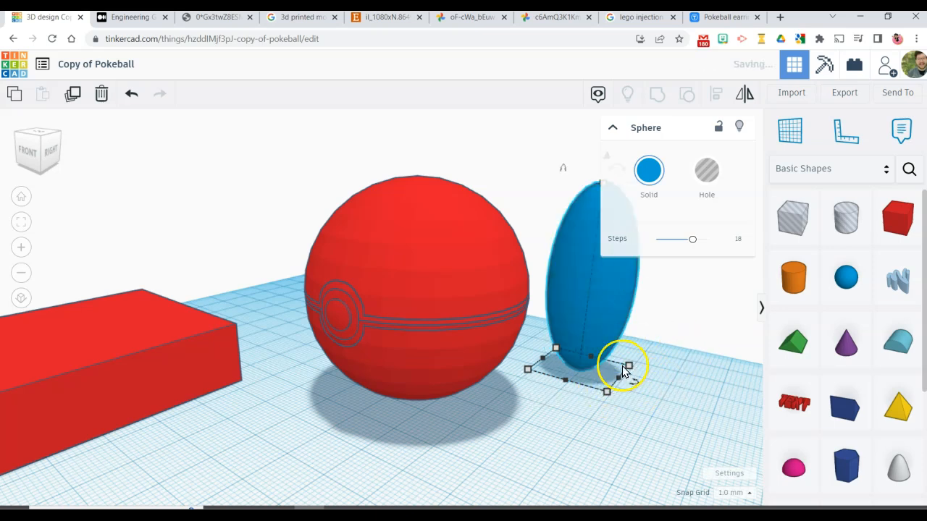
Turn the stretched sphere into a hole and set its width to 48 mm, with its depth enlarged to match.
{"action": "key", "text": "h"}
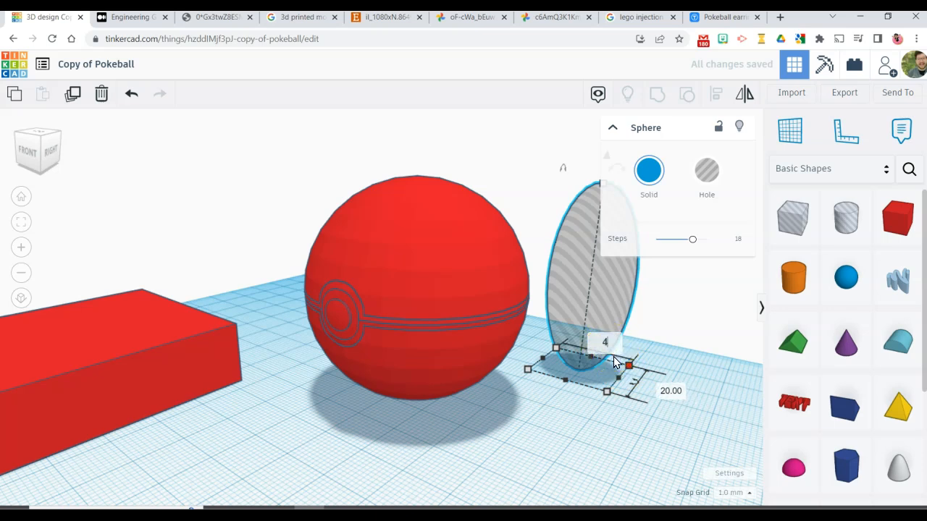
{"action": "type", "text": "8"}
{"action": "left_click", "coordinate": [680, 396]}
{"action": "middle_click_drag", "start_coordinate": [539, 394], "coordinate": [370, 366]}
{"action": "left_click", "coordinate": [577, 408]}
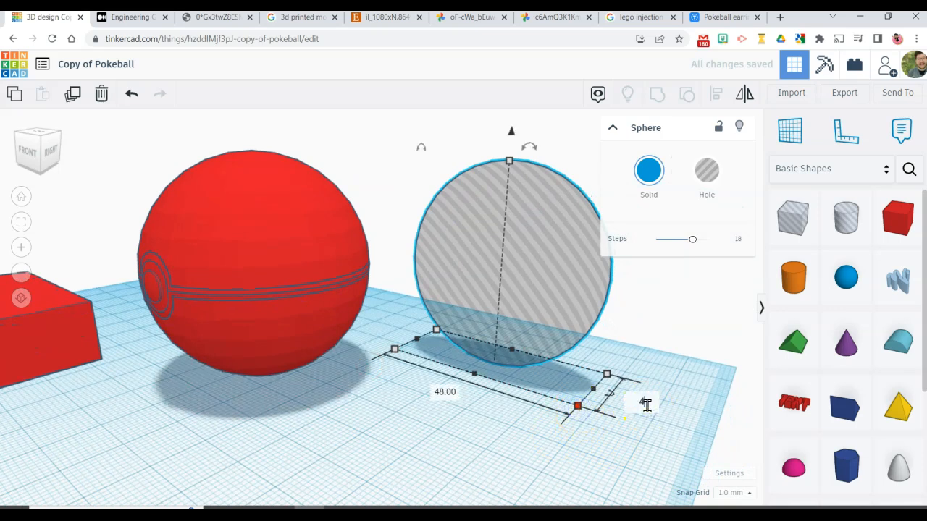
{"action": "key", "text": "Return"}
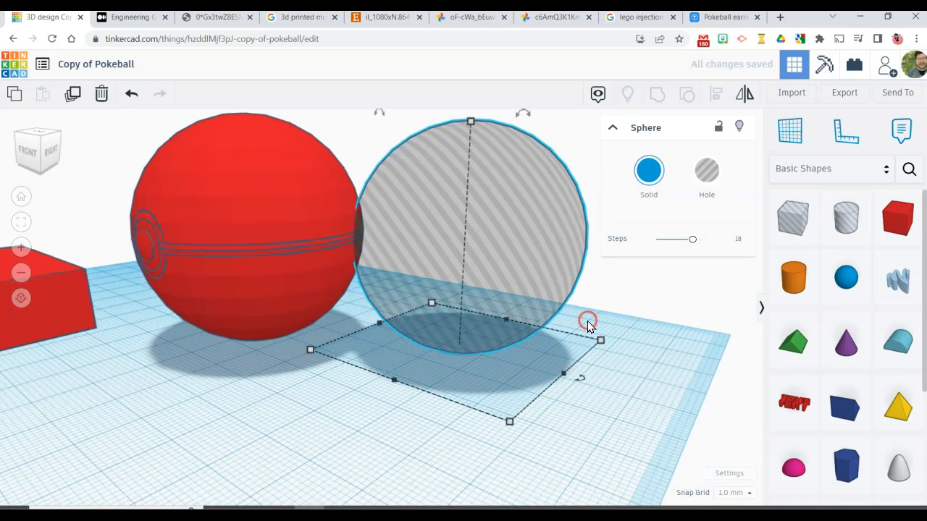
{"action": "right_click_drag", "start_coordinate": [596, 330], "coordinate": [610, 353]}
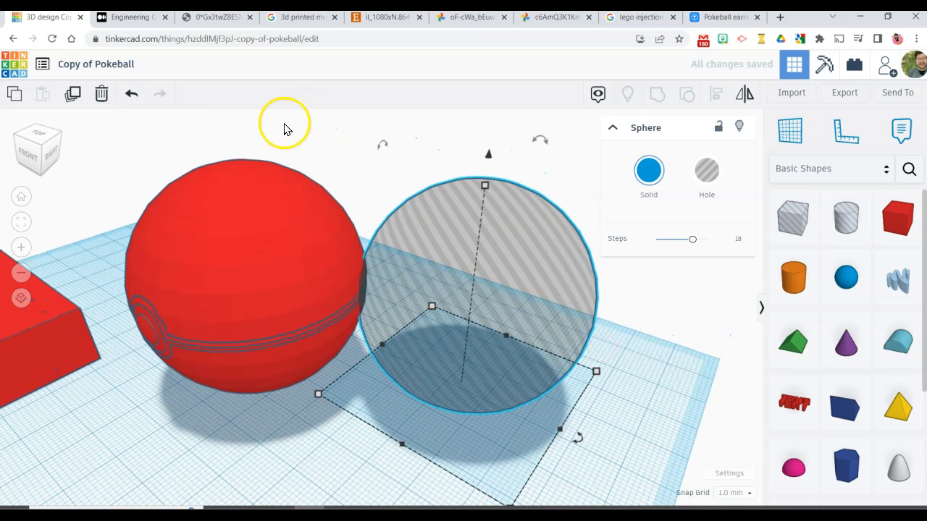
{"action": "left_click_drag", "start_coordinate": [422, 265], "coordinate": [432, 269]}
{"action": "scroll", "coordinate": [456, 270], "scroll_direction": "up", "scroll_amount": 1}
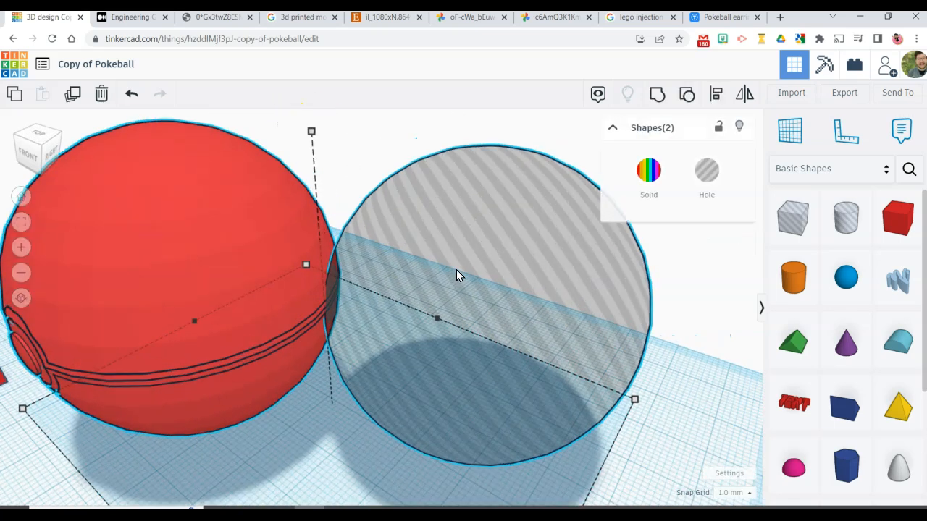
{"action": "scroll", "coordinate": [456, 269], "scroll_direction": "down", "scroll_amount": 2}
{"action": "right_click_drag", "start_coordinate": [459, 249], "coordinate": [496, 254], "text": "shift"}
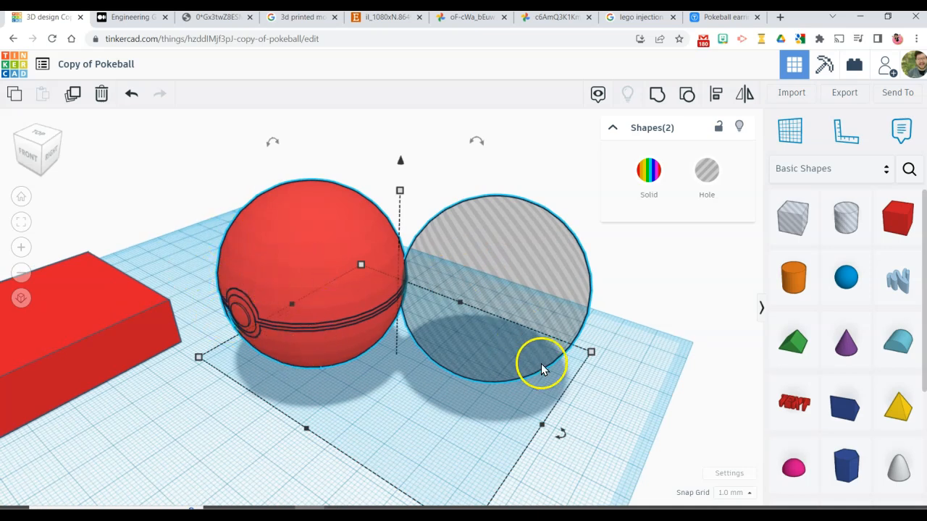
{"action": "left_click", "coordinate": [450, 167]}
{"action": "left_click_drag", "start_coordinate": [325, 134], "coordinate": [548, 294]}
{"action": "left_click", "coordinate": [665, 302]}
Change the sphere hole beside the pokeball back to a solid.
{"action": "left_click", "coordinate": [514, 273]}
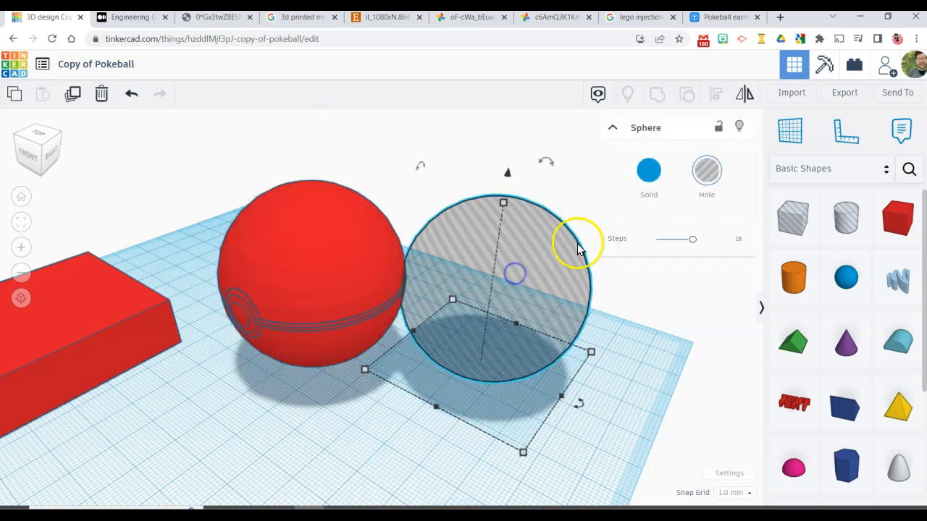
{"action": "left_click", "coordinate": [648, 173]}
{"action": "left_click", "coordinate": [493, 127]}
Align the blue sphere and the pokeball on their centers in every direction so the sphere sits inside the pokeball.
{"action": "left_click_drag", "start_coordinate": [294, 155], "coordinate": [534, 334]}
{"action": "left_click", "coordinate": [636, 339]}
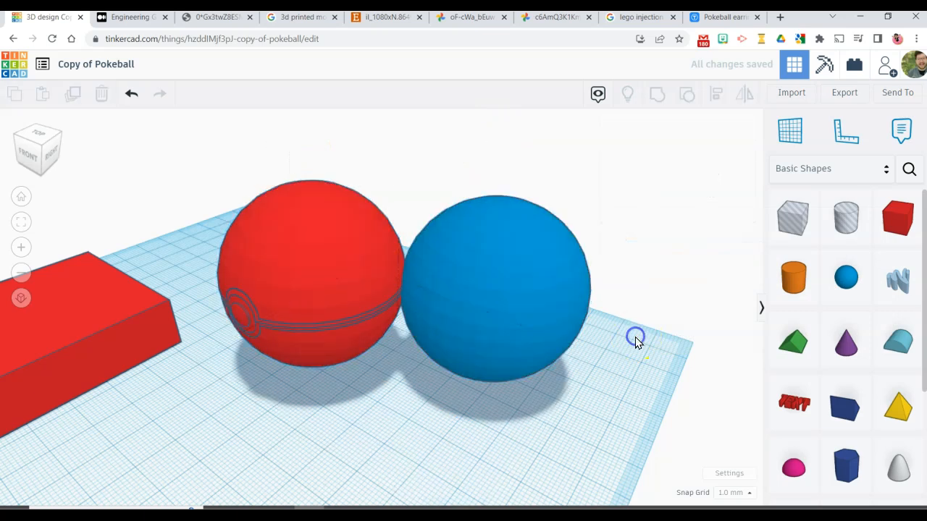
{"action": "right_click_drag", "start_coordinate": [635, 338], "coordinate": [644, 338]}
{"action": "left_click_drag", "start_coordinate": [449, 258], "coordinate": [470, 274]}
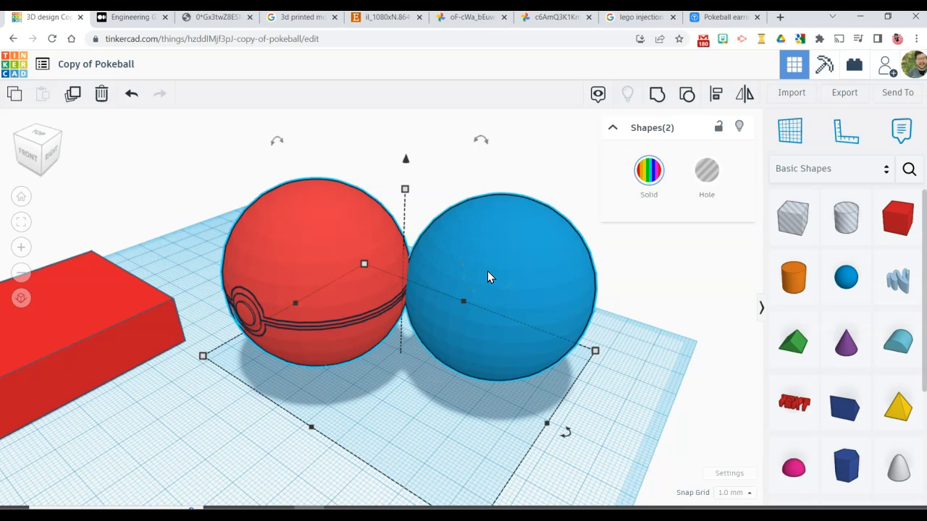
{"action": "left_click", "coordinate": [715, 96]}
{"action": "left_click", "coordinate": [296, 440]}
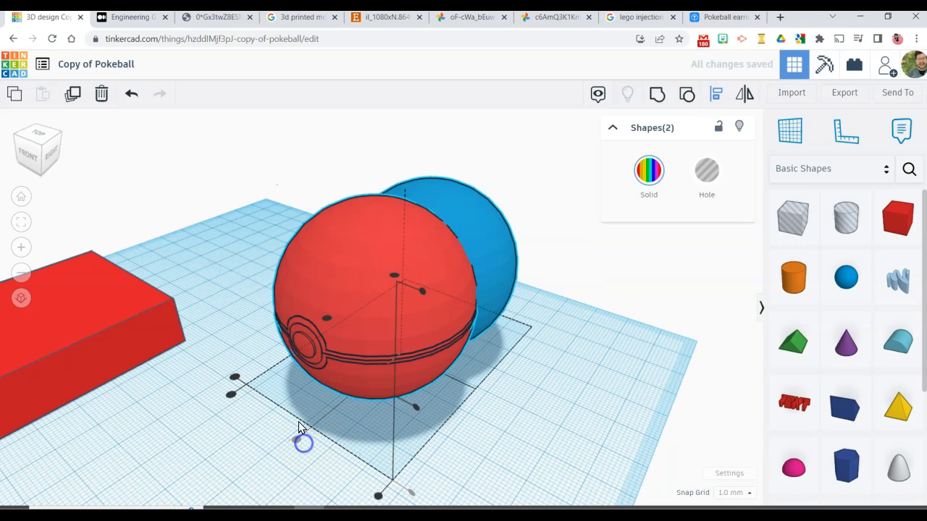
{"action": "left_click", "coordinate": [332, 320]}
{"action": "left_click", "coordinate": [444, 378]}
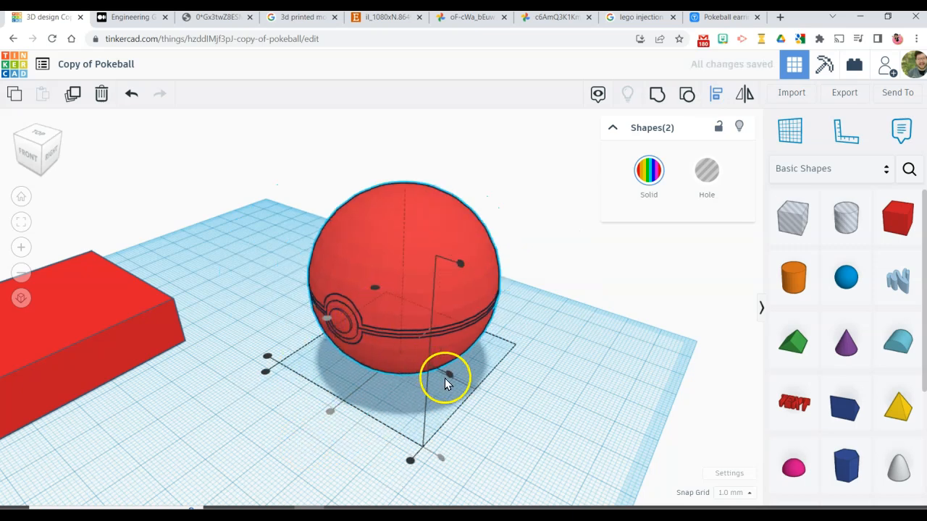
Group the pokeball and the sphere inside it into one solid shape.
{"action": "right_click_drag", "start_coordinate": [470, 382], "coordinate": [571, 325]}
{"action": "left_click", "coordinate": [309, 452]}
{"action": "left_click_drag", "start_coordinate": [310, 452], "coordinate": [583, 224]}
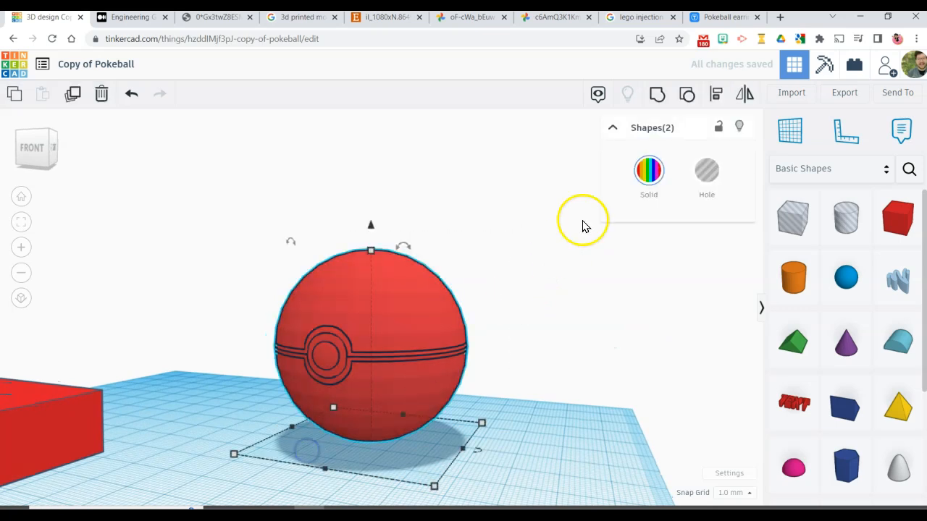
{"action": "left_click", "coordinate": [662, 94]}
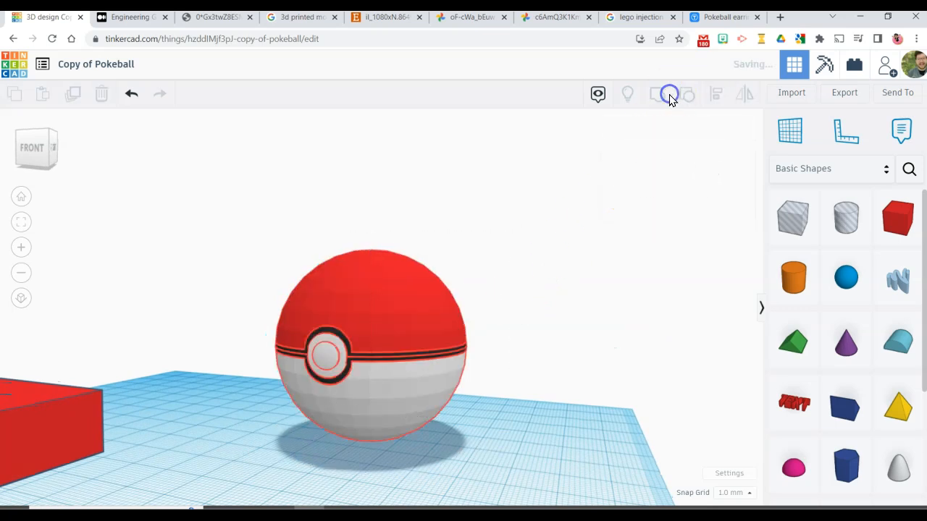
Rotate the grouped pokeball a quarter turn so its button faces down toward the workplane.
{"action": "left_click", "coordinate": [529, 290]}
{"action": "right_click_drag", "start_coordinate": [529, 291], "coordinate": [441, 308]}
{"action": "left_click", "coordinate": [440, 308]}
{"action": "right_click_drag", "start_coordinate": [386, 373], "coordinate": [218, 287]}
{"action": "left_click_drag", "start_coordinate": [498, 273], "coordinate": [379, 379]}
{"action": "right_click_drag", "start_coordinate": [259, 377], "coordinate": [280, 334]}
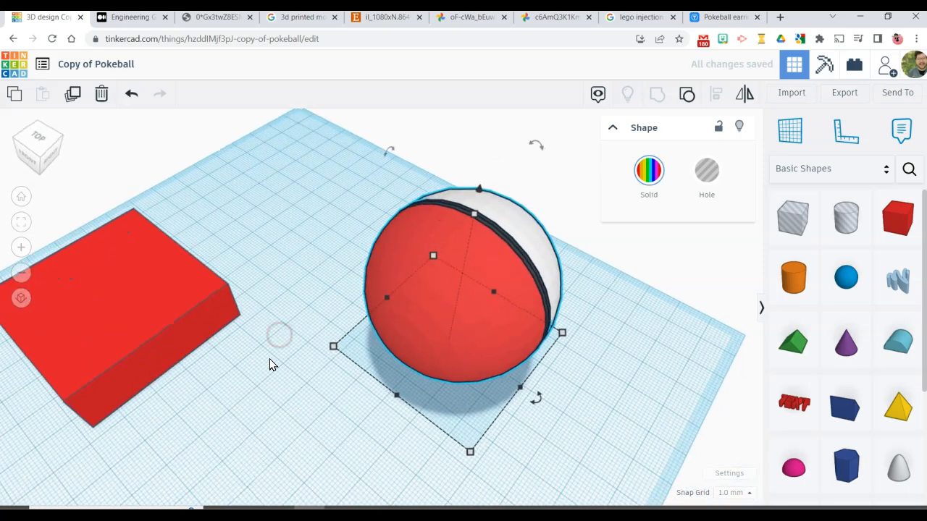
Center the pokeball on the mold block in both horizontal directions.
{"action": "right_click_drag", "start_coordinate": [344, 395], "coordinate": [450, 319], "text": "shift"}
{"action": "scroll", "coordinate": [455, 355], "scroll_direction": "up", "scroll_amount": 3}
{"action": "scroll", "coordinate": [457, 364], "scroll_direction": "down", "scroll_amount": 5}
{"action": "left_click", "coordinate": [420, 385]}
{"action": "left_click_drag", "start_coordinate": [554, 398], "coordinate": [322, 258]}
{"action": "left_click", "coordinate": [717, 99]}
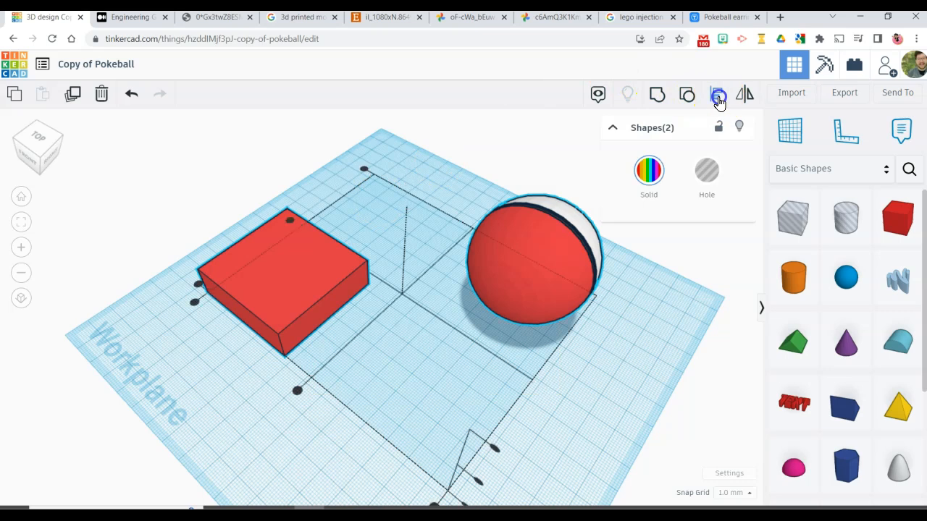
{"action": "left_click", "coordinate": [297, 392]}
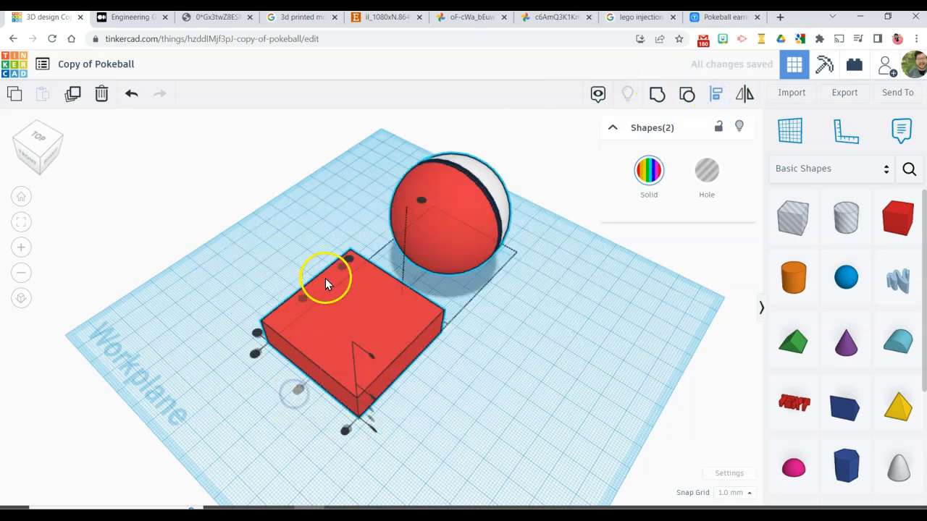
{"action": "right_click_drag", "start_coordinate": [394, 323], "coordinate": [669, 349]}
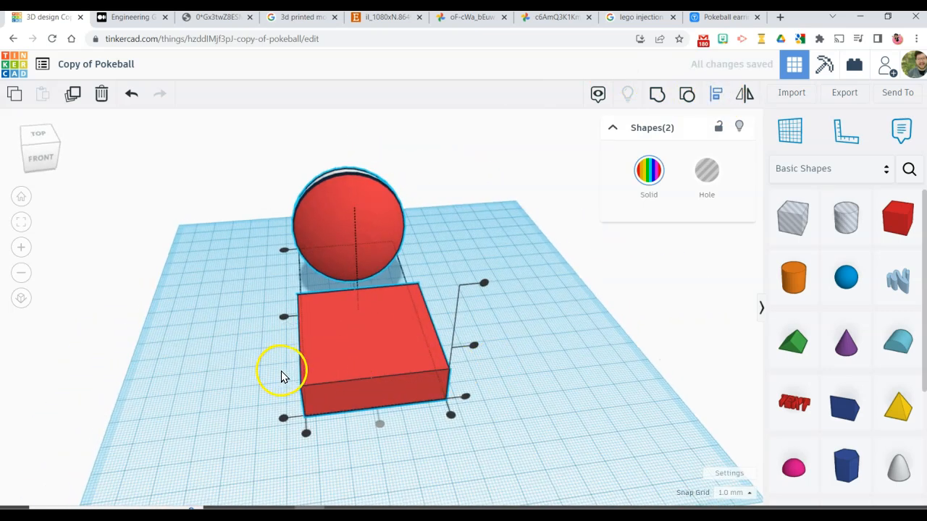
{"action": "right_click_drag", "start_coordinate": [344, 354], "coordinate": [519, 383]}
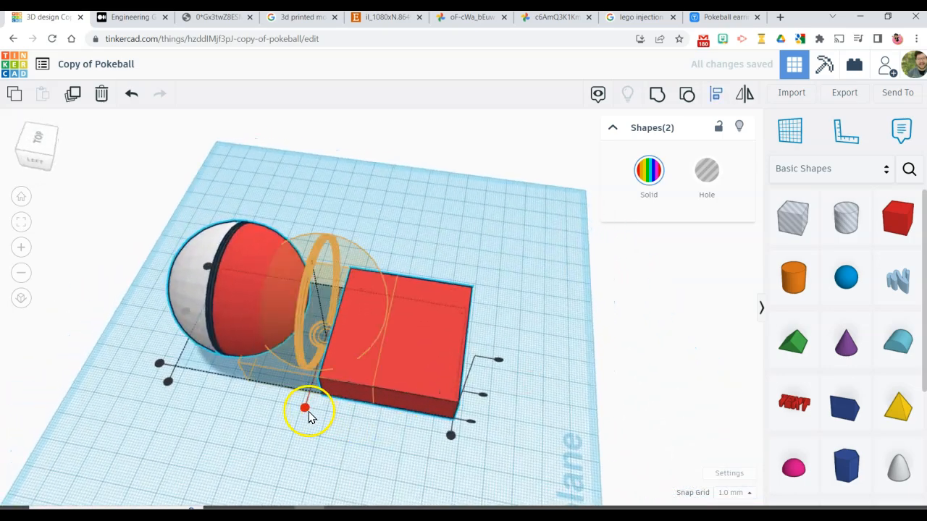
{"action": "left_click", "coordinate": [308, 412]}
Raise the pokeball slightly so its button side stays within the thickness of the mold block.
{"action": "left_click", "coordinate": [341, 314]}
{"action": "right_click_drag", "start_coordinate": [459, 424], "coordinate": [459, 356]}
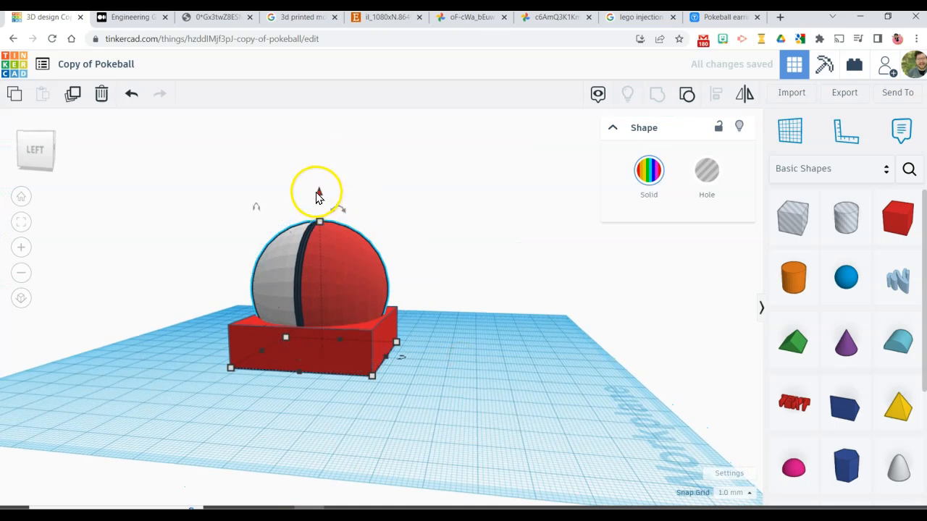
{"action": "mouse_move", "coordinate": [317, 181]}
{"action": "left_mouse_down"}
{"action": "mouse_move", "coordinate": [318, 171]}
{"action": "mouse_move", "coordinate": [317, 192]}
{"action": "mouse_move", "coordinate": [322, 184]}
{"action": "left_mouse_up"}
{"action": "left_click", "coordinate": [328, 235]}
{"action": "left_click", "coordinate": [447, 204]}
Turn the pokeball into a hole and group it with the red mold block to cut the cavity.
{"action": "left_click", "coordinate": [358, 258]}
{"action": "left_click", "coordinate": [704, 174]}
{"action": "left_click", "coordinate": [562, 310]}
{"action": "right_click_drag", "start_coordinate": [561, 312], "coordinate": [529, 372]}
{"action": "left_click_drag", "start_coordinate": [461, 376], "coordinate": [275, 275]}
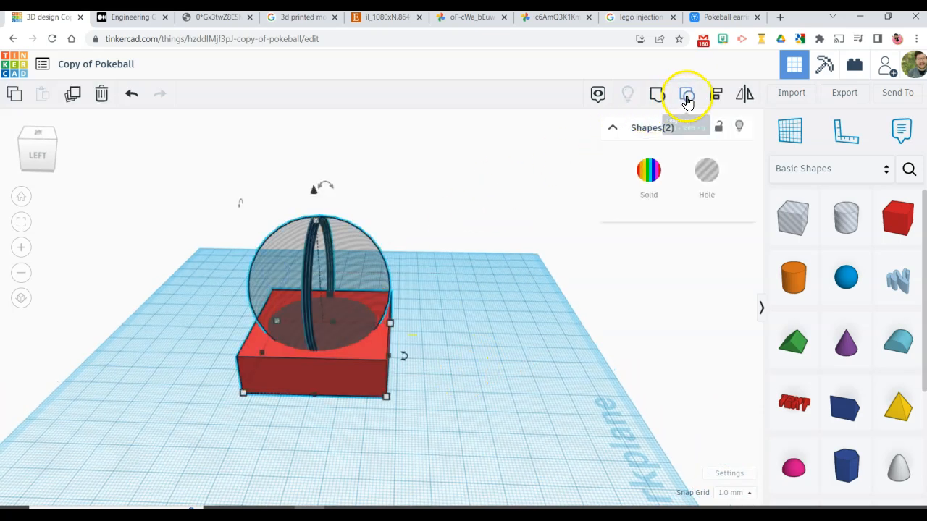
{"action": "left_click", "coordinate": [661, 102]}
{"action": "left_click", "coordinate": [464, 401]}
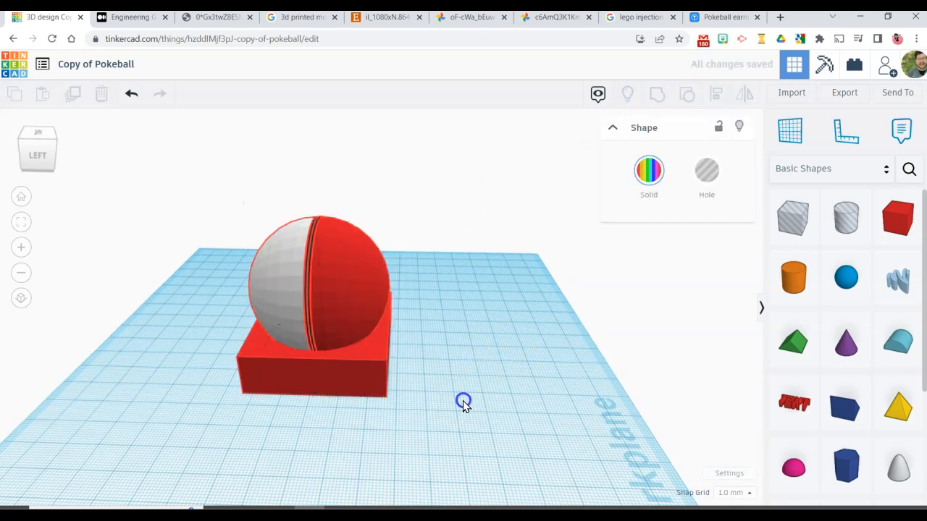
Examine the button and band details inside the mold cavity from several angles.
{"action": "right_click_drag", "start_coordinate": [253, 369], "coordinate": [368, 424]}
{"action": "scroll", "coordinate": [367, 425], "scroll_direction": "up", "scroll_amount": 5}
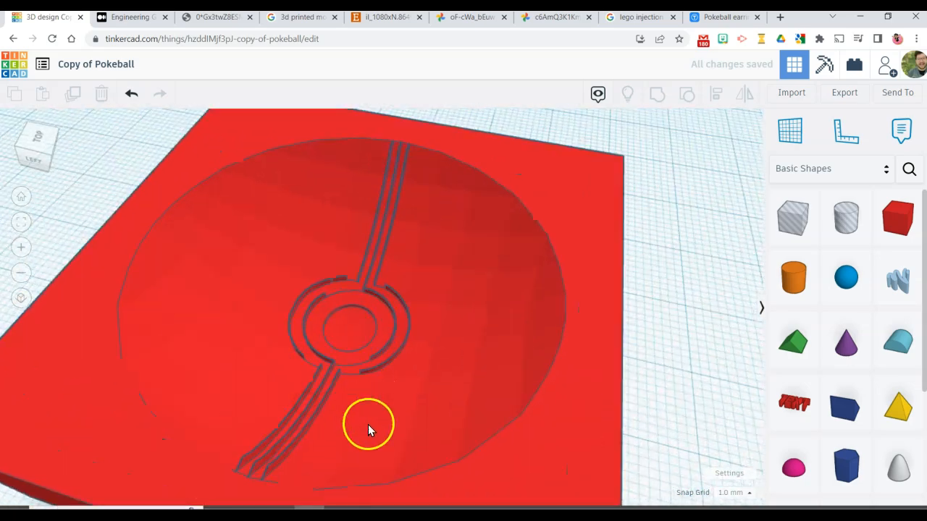
{"action": "right_click_drag", "start_coordinate": [332, 385], "coordinate": [580, 362]}
{"action": "scroll", "coordinate": [578, 362], "scroll_direction": "down", "scroll_amount": 5}
{"action": "right_click_drag", "start_coordinate": [397, 348], "coordinate": [550, 380]}
{"action": "scroll", "coordinate": [344, 303], "scroll_direction": "up", "scroll_amount": 3}
{"action": "right_click_drag", "start_coordinate": [327, 320], "coordinate": [335, 257]}
{"action": "scroll", "coordinate": [334, 320], "scroll_direction": "up", "scroll_amount": 2}
{"action": "scroll", "coordinate": [366, 340], "scroll_direction": "down", "scroll_amount": 5}
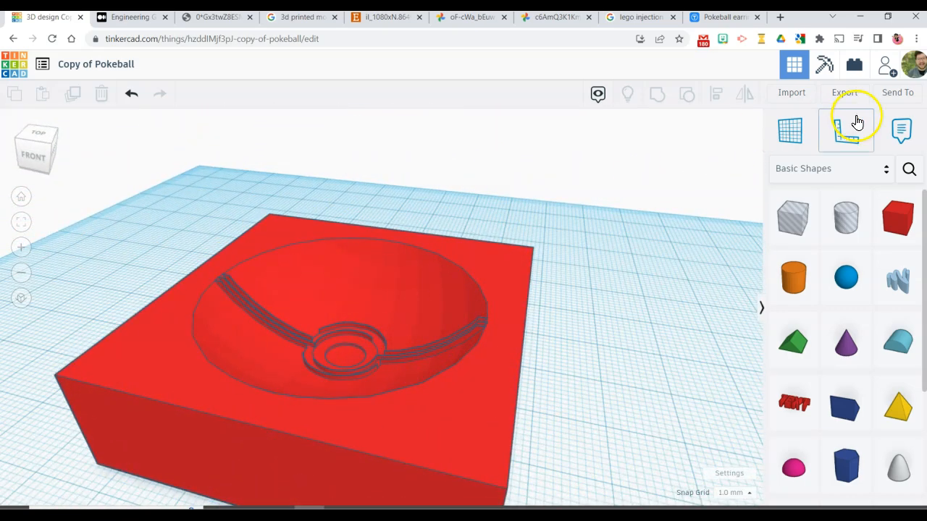
View the export formats for 3D printing, close them without downloading, and look over the mold cavity again.
{"action": "left_click", "coordinate": [845, 95]}
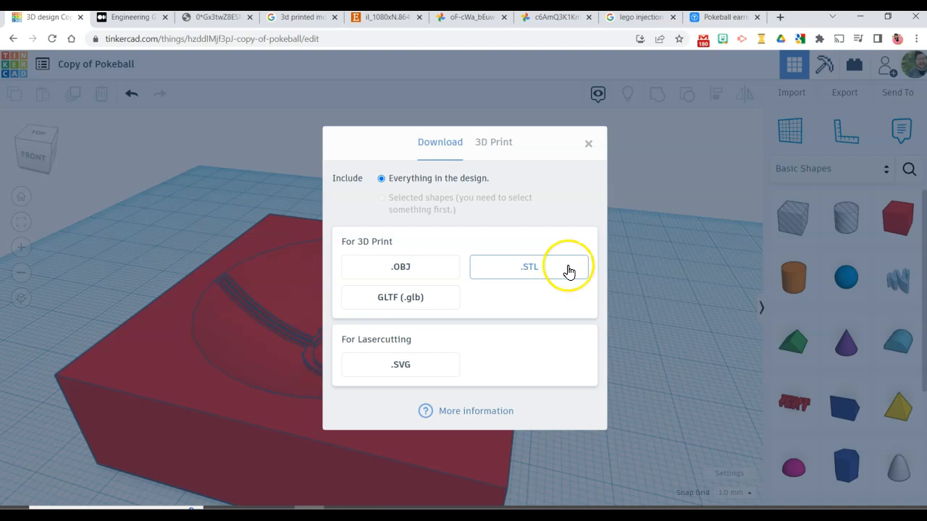
{"action": "left_click", "coordinate": [592, 148]}
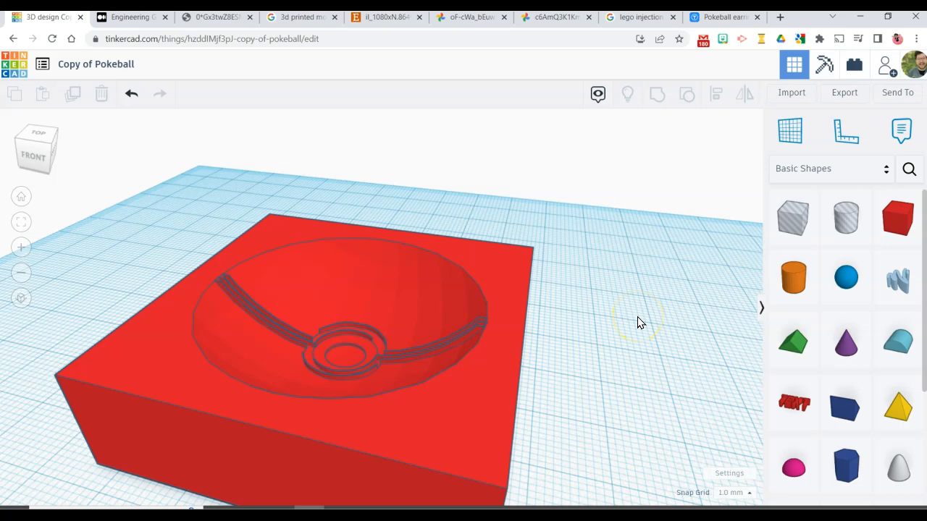
{"action": "scroll", "coordinate": [647, 314], "scroll_direction": "down", "scroll_amount": 3}
{"action": "right_click_drag", "start_coordinate": [647, 314], "coordinate": [550, 331]}
{"action": "right_click_drag", "start_coordinate": [567, 382], "coordinate": [578, 362]}
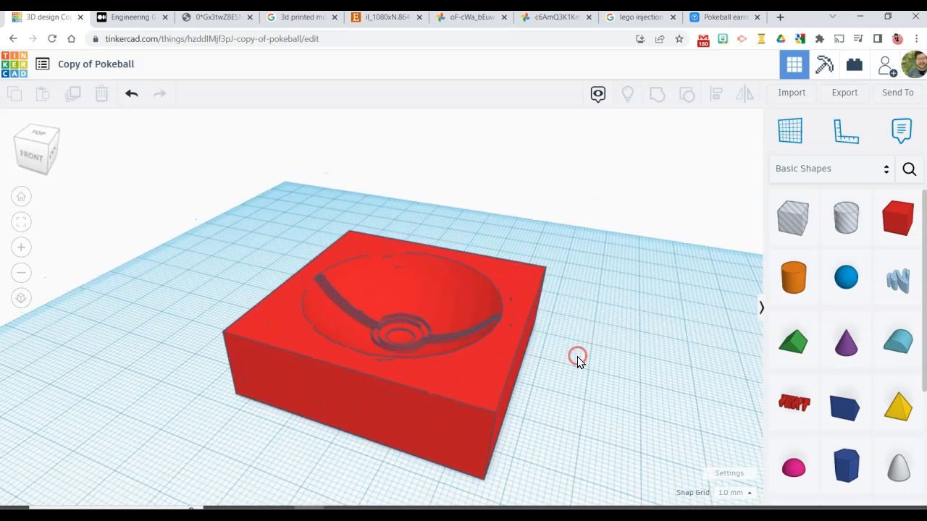
{"action": "scroll", "coordinate": [443, 337], "scroll_direction": "up", "scroll_amount": 10}
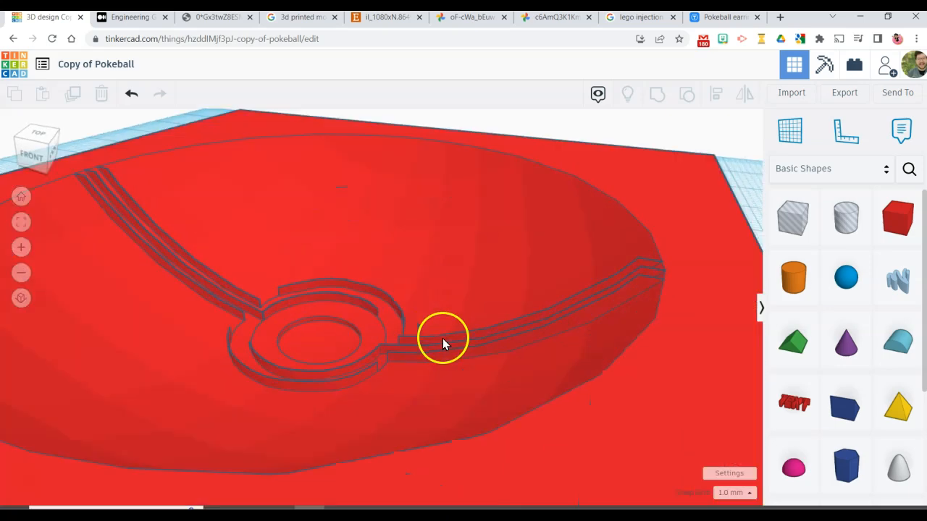
Move the finished pokeball mold aside to free space on the workplane.
{"action": "right_click_drag", "start_coordinate": [425, 359], "coordinate": [327, 367]}
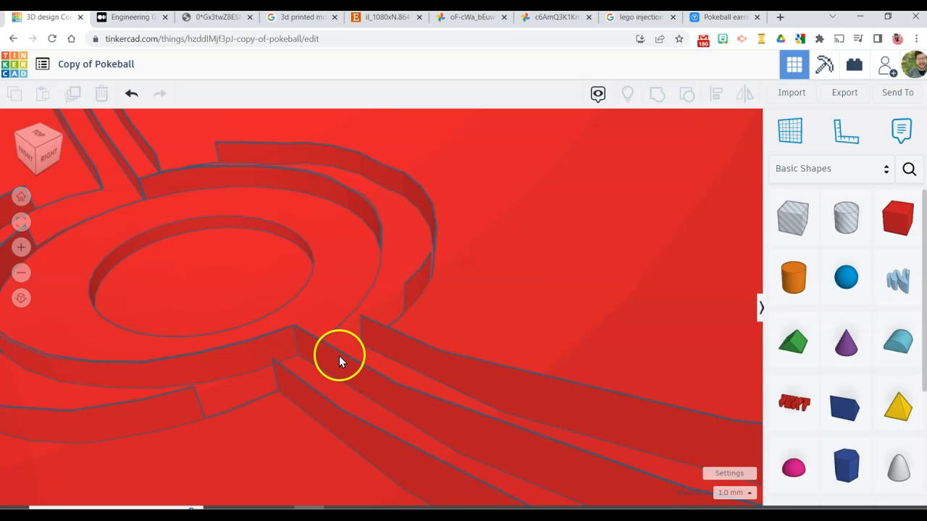
{"action": "scroll", "coordinate": [340, 357], "scroll_direction": "down", "scroll_amount": 10}
{"action": "right_click_drag", "start_coordinate": [319, 332], "coordinate": [604, 276]}
{"action": "left_click_drag", "start_coordinate": [453, 317], "coordinate": [290, 312]}
{"action": "left_click", "coordinate": [535, 232]}
{"action": "scroll", "coordinate": [499, 241], "scroll_direction": "down", "scroll_amount": 2}
{"action": "right_click_drag", "start_coordinate": [499, 241], "coordinate": [480, 252]}
Add a box beside the pokeball mold and size it 50 mm by 50 mm with a height of 15 mm.
{"action": "left_click_drag", "start_coordinate": [905, 225], "coordinate": [441, 324]}
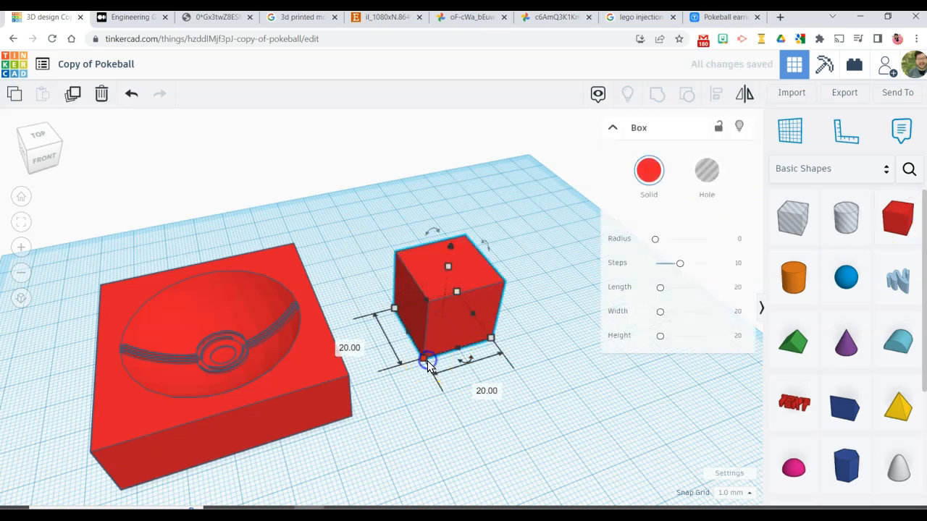
{"action": "key", "text": "Tab"}
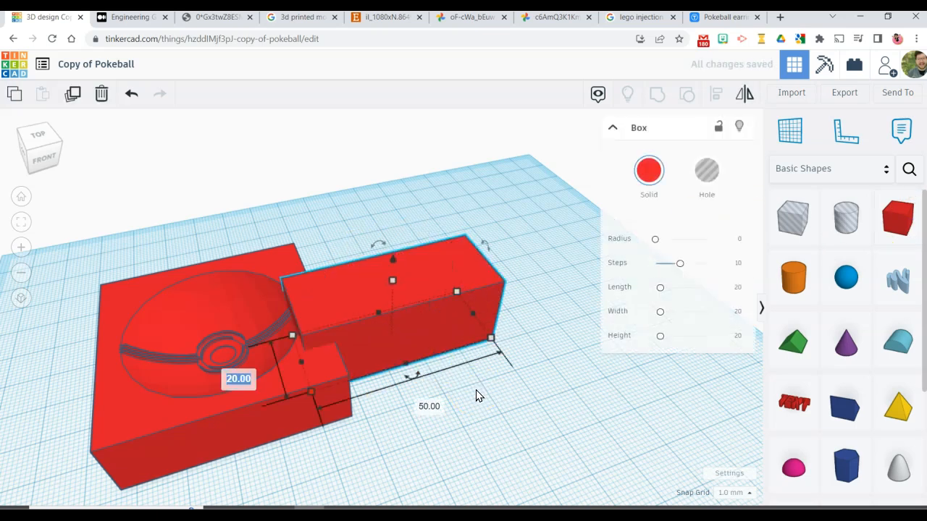
{"action": "key", "text": "Return"}
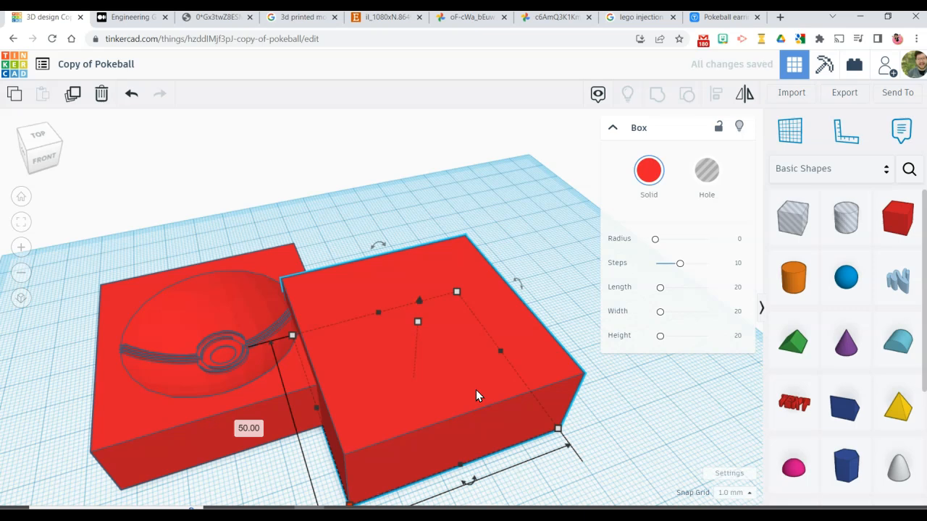
{"action": "left_click", "coordinate": [417, 322]}
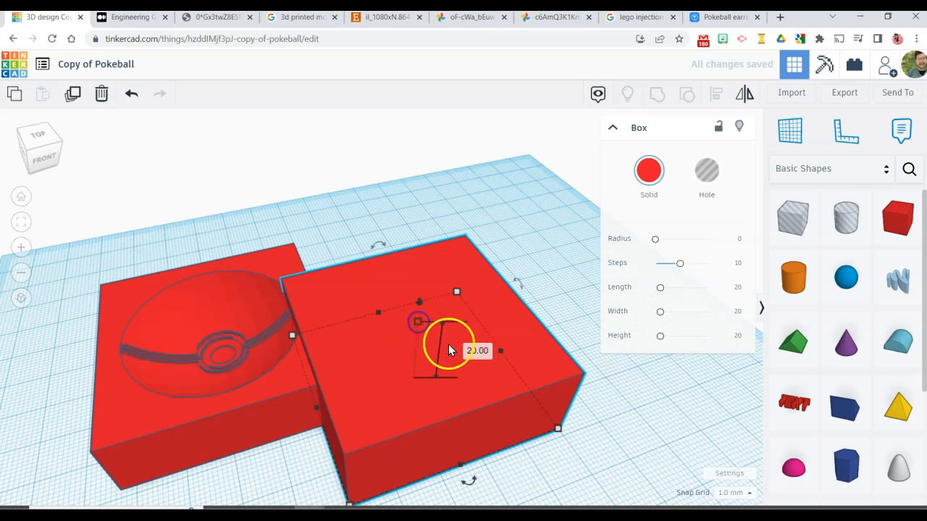
{"action": "type", "text": "5"}
{"action": "key", "text": "Return"}
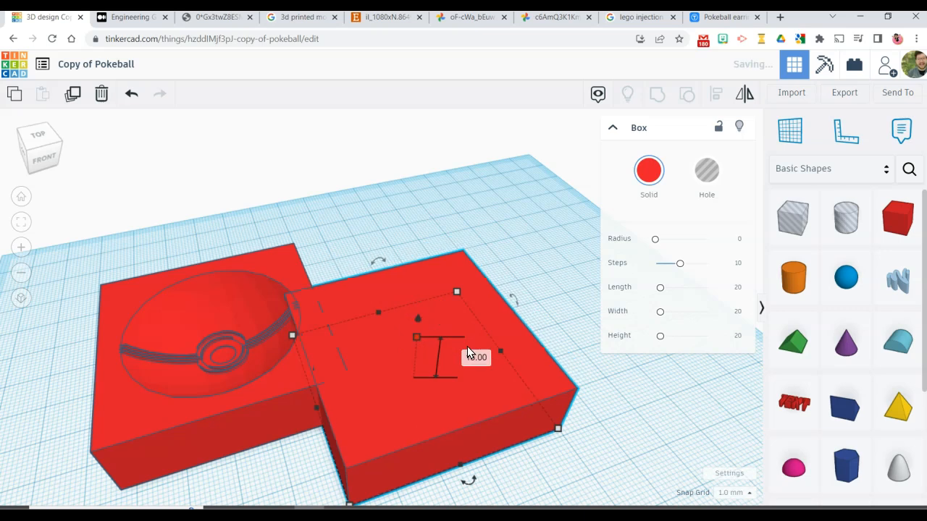
Shift the new block back and delete the pokeball mold next to it.
{"action": "left_click_drag", "start_coordinate": [432, 398], "coordinate": [424, 339]}
{"action": "left_click", "coordinate": [294, 391]}
{"action": "key", "text": "Delete"}
{"action": "right_click_drag", "start_coordinate": [222, 385], "coordinate": [189, 379]}
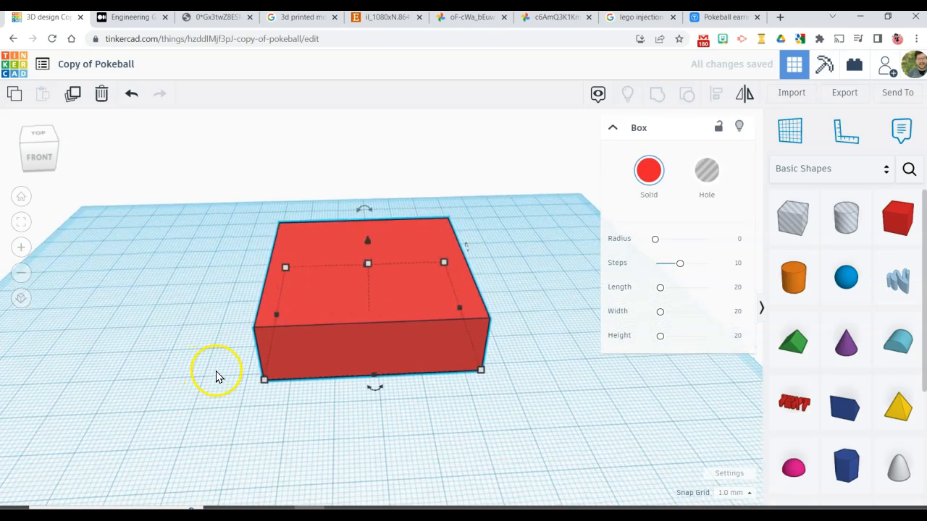
Add a five-point star from the basic shapes and place it centrally over the red block.
{"action": "scroll", "coordinate": [873, 420], "scroll_direction": "down", "scroll_amount": 3}
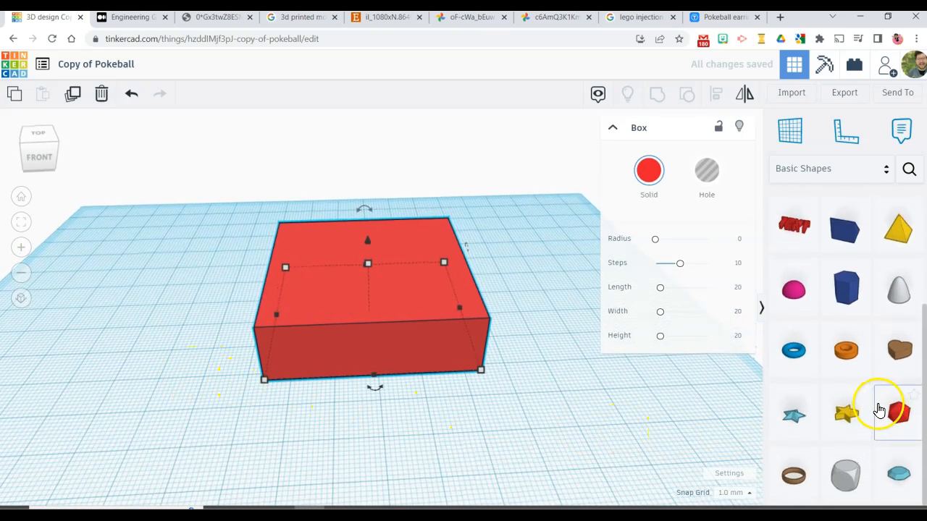
{"action": "left_click_drag", "start_coordinate": [800, 424], "coordinate": [544, 430]}
{"action": "right_click_drag", "start_coordinate": [580, 413], "coordinate": [558, 387]}
{"action": "left_click_drag", "start_coordinate": [477, 275], "coordinate": [420, 266]}
{"action": "key", "text": "ctrl+z"}
{"action": "left_click_drag", "start_coordinate": [489, 303], "coordinate": [355, 191]}
{"action": "right_click_drag", "start_coordinate": [356, 191], "coordinate": [403, 267]}
{"action": "left_click_drag", "start_coordinate": [455, 311], "coordinate": [463, 331]}
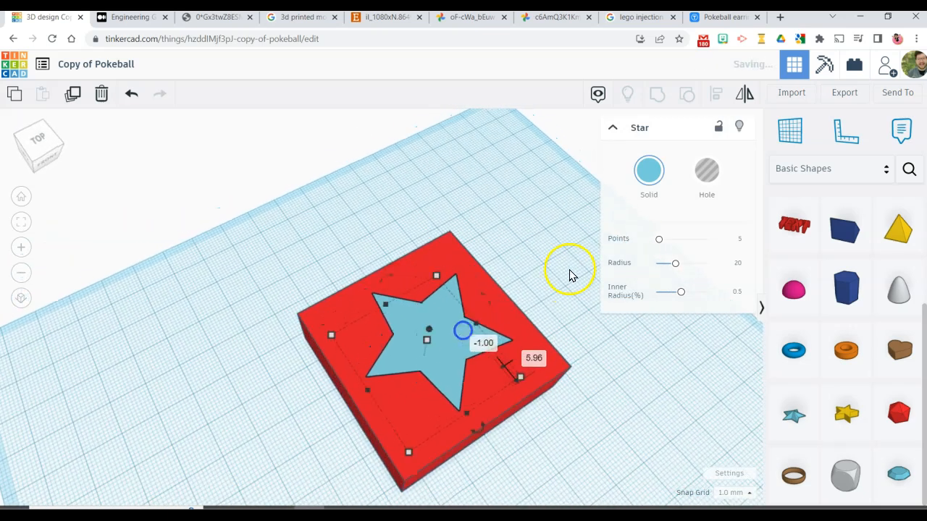
Turn the star into a hole and group it with the red block to cut a star cavity.
{"action": "left_click", "coordinate": [569, 275]}
{"action": "right_click_drag", "start_coordinate": [554, 282], "coordinate": [473, 320]}
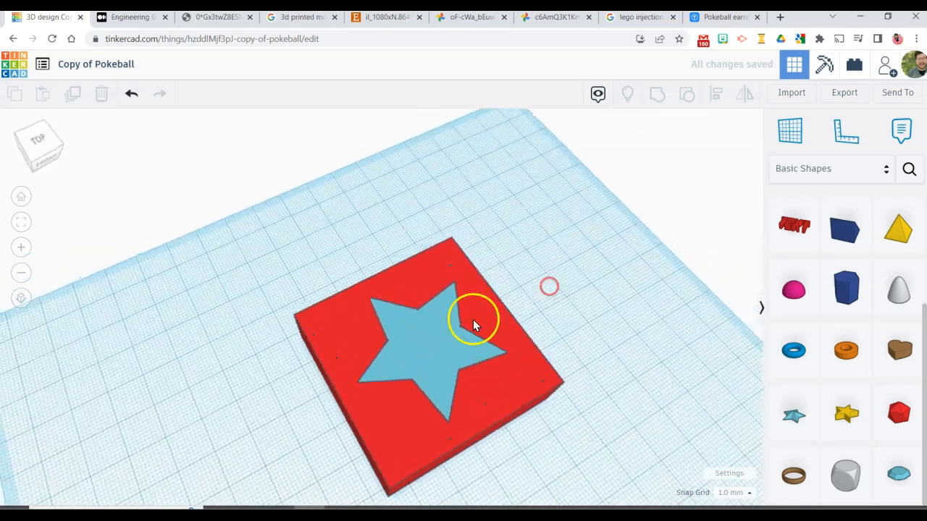
{"action": "left_click", "coordinate": [473, 319]}
{"action": "left_click", "coordinate": [720, 184]}
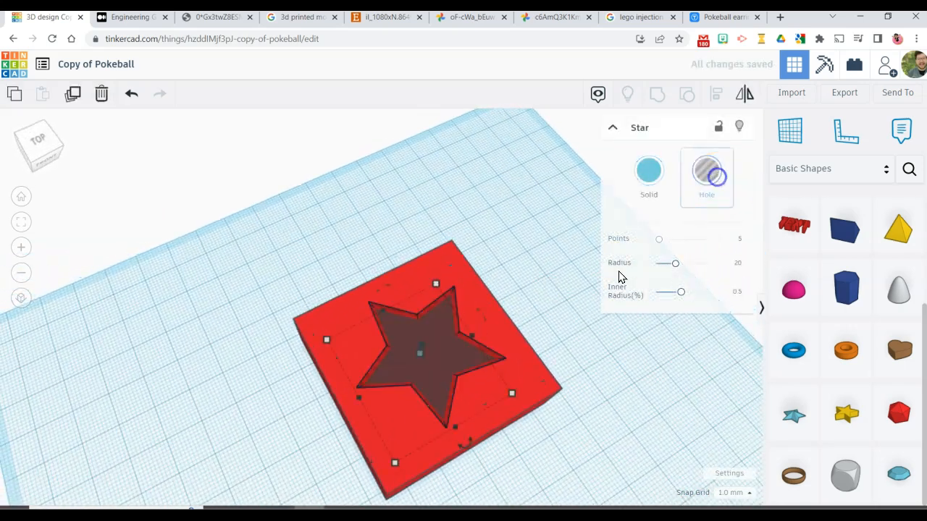
{"action": "left_click", "coordinate": [523, 258]}
{"action": "key", "text": "ctrl+a"}
{"action": "left_click", "coordinate": [657, 94]}
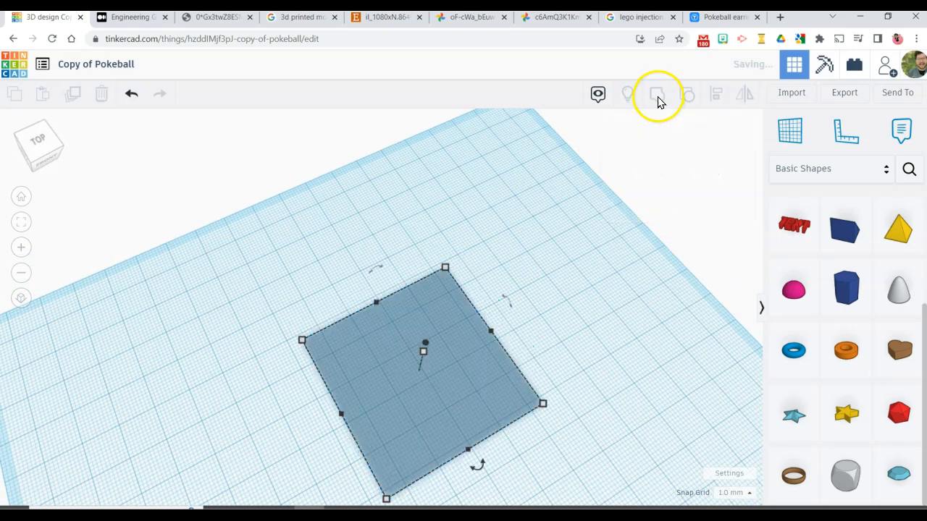
{"action": "left_click", "coordinate": [579, 316]}
{"action": "right_click_drag", "start_coordinate": [579, 317], "coordinate": [550, 366]}
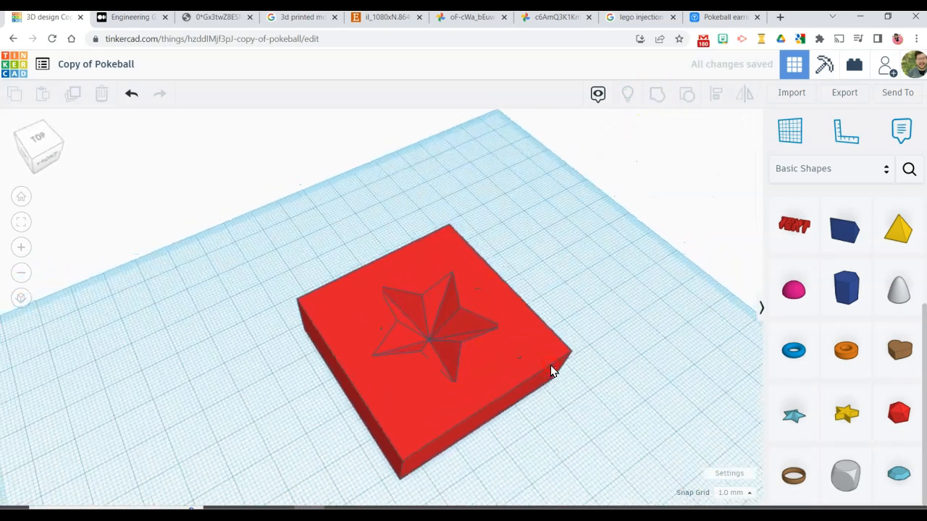
Add a tube, shrink it to 11 mm by 11 mm, and place it raised over one tip of the star cavity.
{"action": "scroll", "coordinate": [446, 360], "scroll_direction": "up", "scroll_amount": 3}
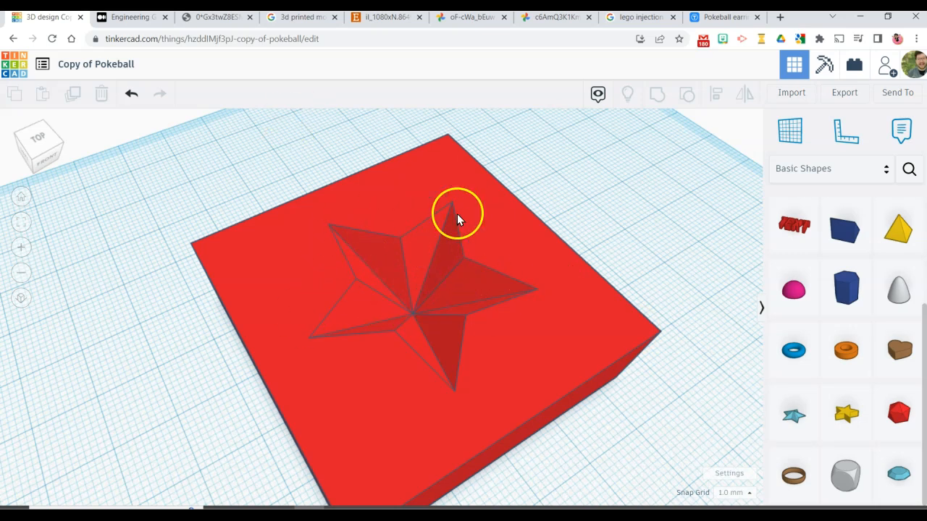
{"action": "right_click_drag", "start_coordinate": [483, 300], "coordinate": [601, 336]}
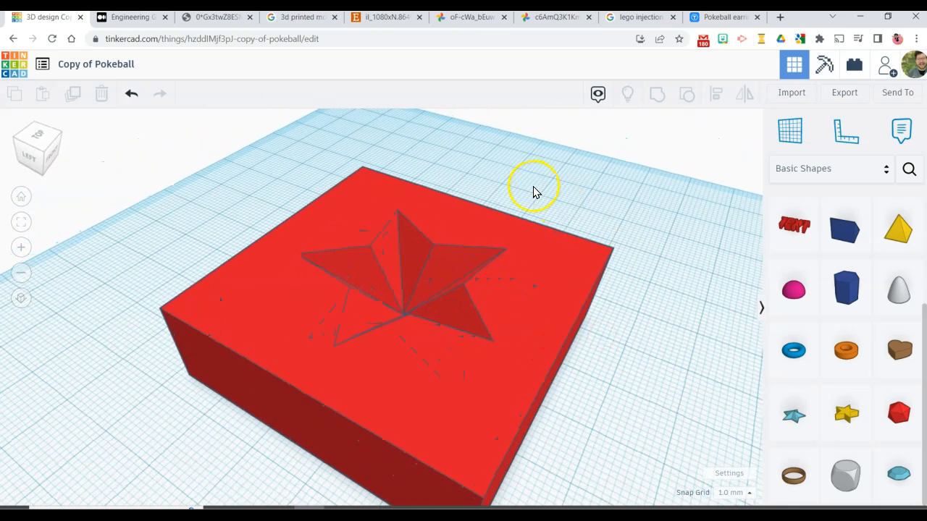
{"action": "right_click_drag", "start_coordinate": [434, 319], "coordinate": [594, 298]}
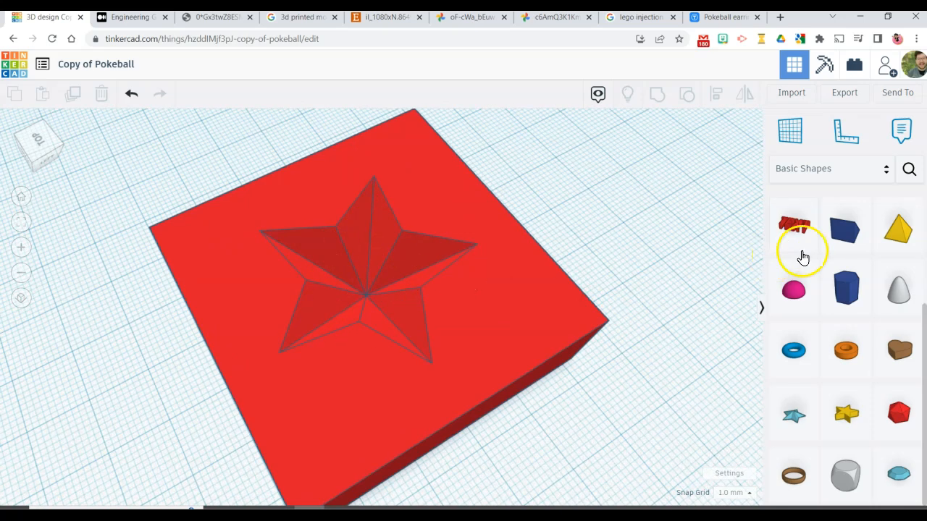
{"action": "left_click_drag", "start_coordinate": [842, 351], "coordinate": [406, 379]}
{"action": "right_click_drag", "start_coordinate": [429, 360], "coordinate": [435, 303]}
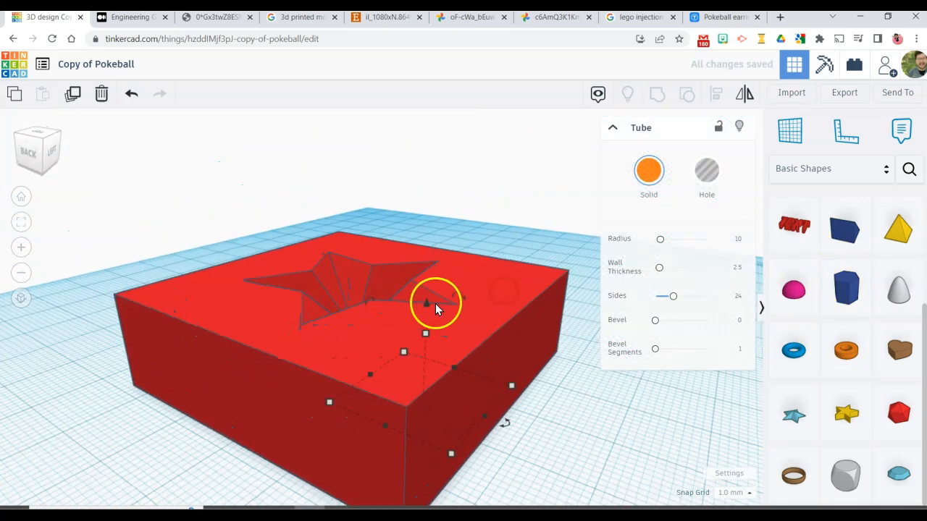
{"action": "left_click_drag", "start_coordinate": [430, 302], "coordinate": [430, 255]}
{"action": "right_click_drag", "start_coordinate": [430, 255], "coordinate": [485, 295]}
{"action": "left_click_drag", "start_coordinate": [495, 402], "coordinate": [437, 342]}
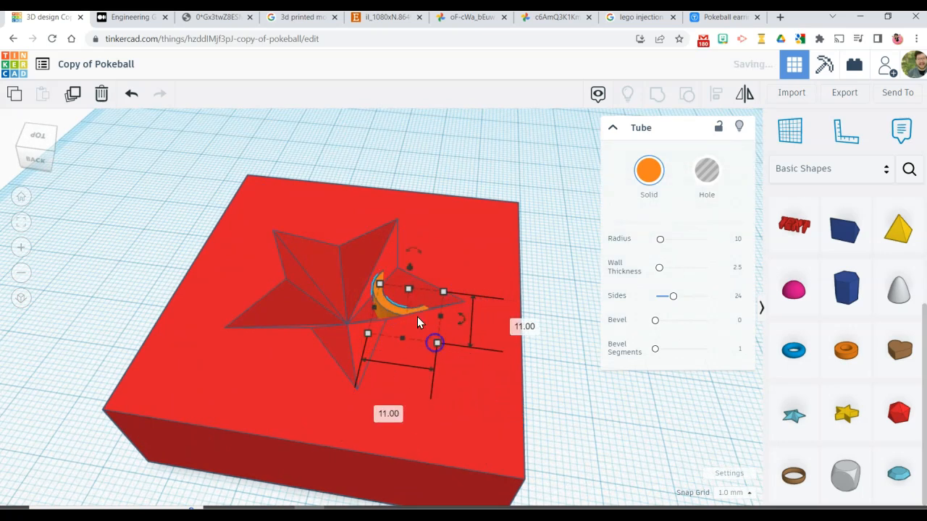
{"action": "left_click_drag", "start_coordinate": [410, 267], "coordinate": [416, 230]}
{"action": "left_click", "coordinate": [437, 286]}
{"action": "left_click", "coordinate": [525, 232]}
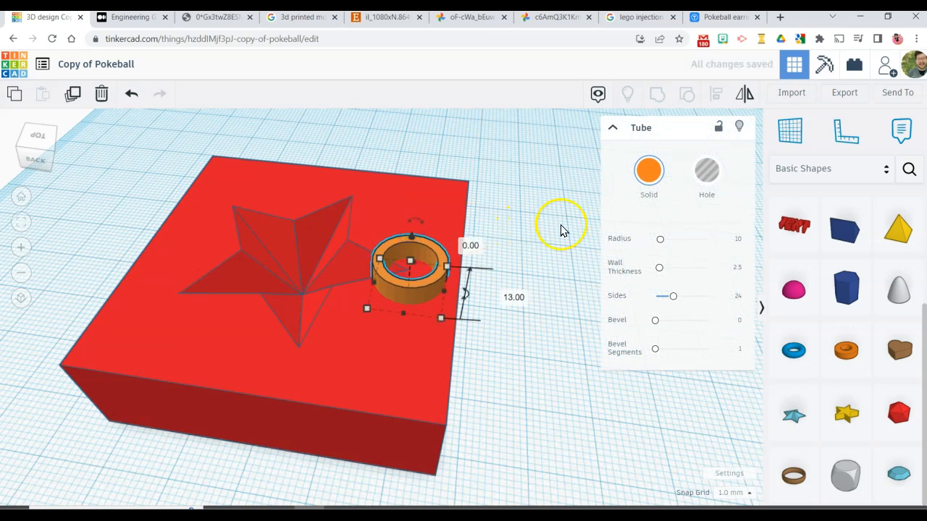
Turn the tube into a hole and group it with the star mold to cut a ring at the tip.
{"action": "left_click", "coordinate": [715, 180]}
{"action": "left_click", "coordinate": [413, 303], "text": "shift"}
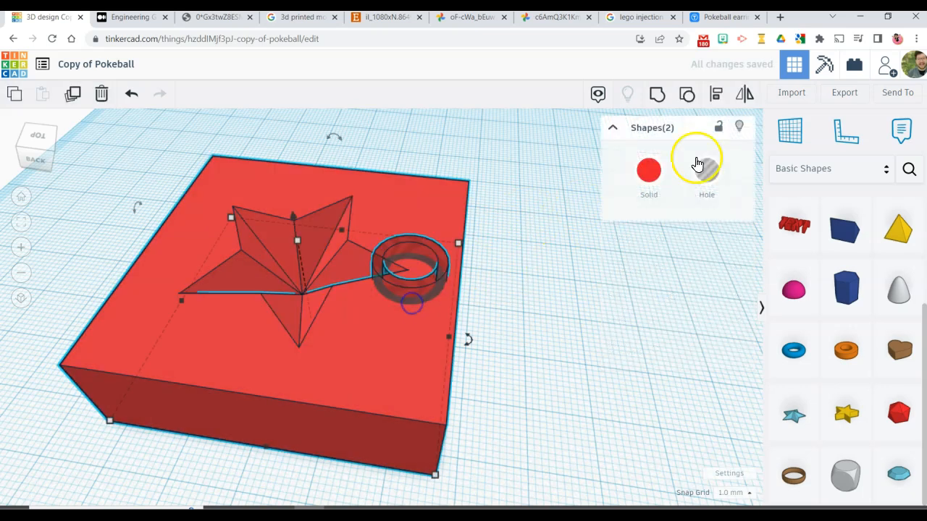
{"action": "left_click", "coordinate": [655, 95]}
{"action": "right_click_drag", "start_coordinate": [515, 292], "coordinate": [439, 311]}
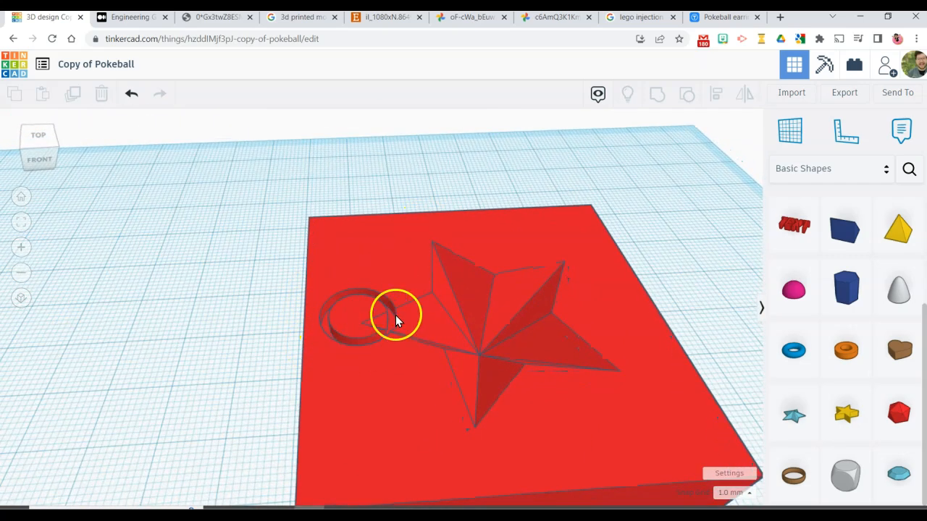
{"action": "right_click_drag", "start_coordinate": [343, 335], "coordinate": [336, 162]}
{"action": "scroll", "coordinate": [515, 326], "scroll_direction": "down", "scroll_amount": 3}
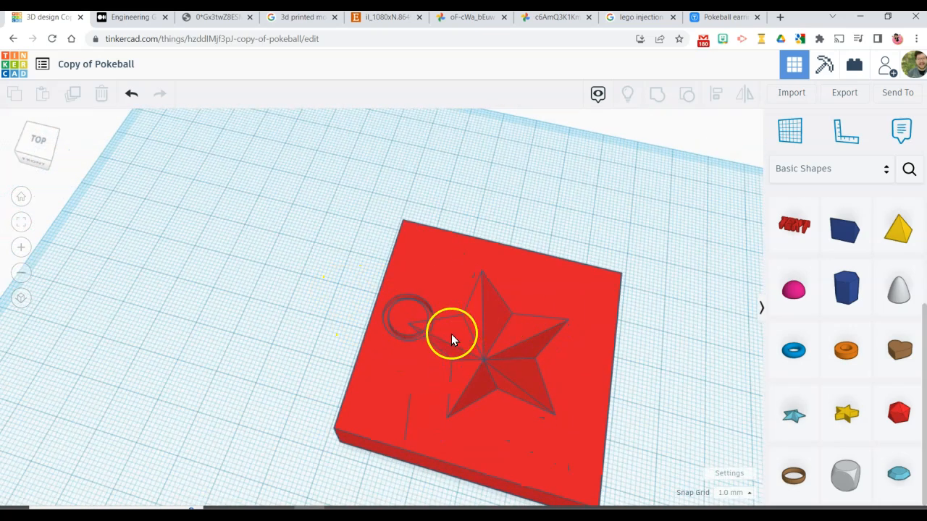
Undo the ring cut and the tube's last changes, and delete the tube from the star mold.
{"action": "key", "text": "ctrl+z"}
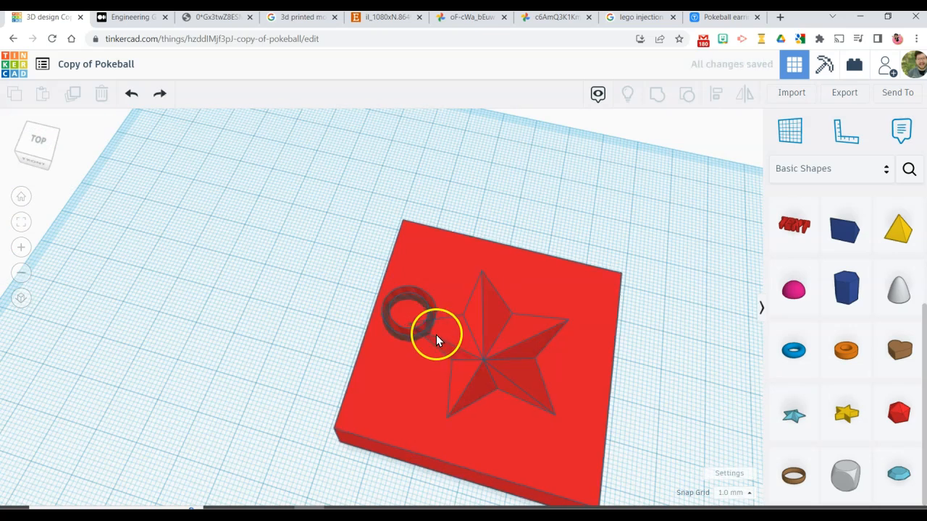
{"action": "key", "text": "ctrl+z"}
{"action": "key", "text": "ctrl+z"}
{"action": "key", "text": "ctrl+z"}
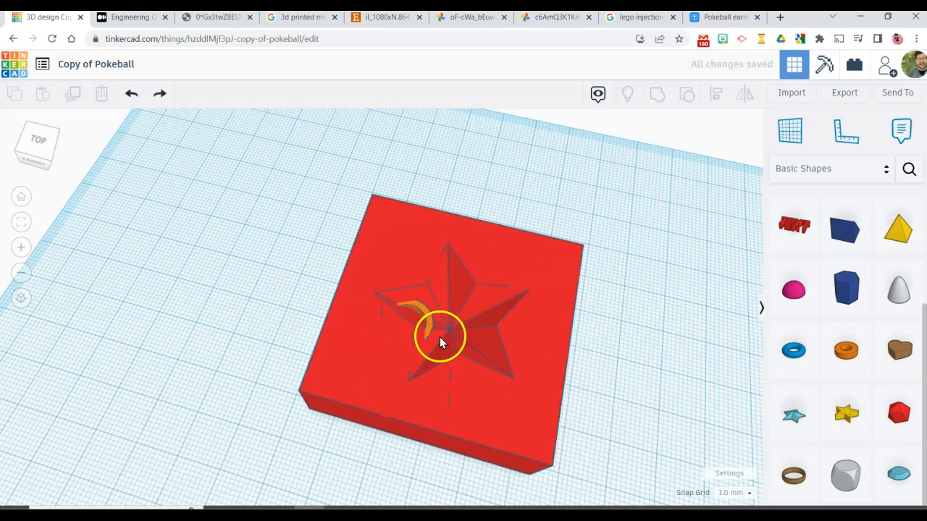
{"action": "left_click", "coordinate": [411, 316]}
{"action": "left_click", "coordinate": [420, 319]}
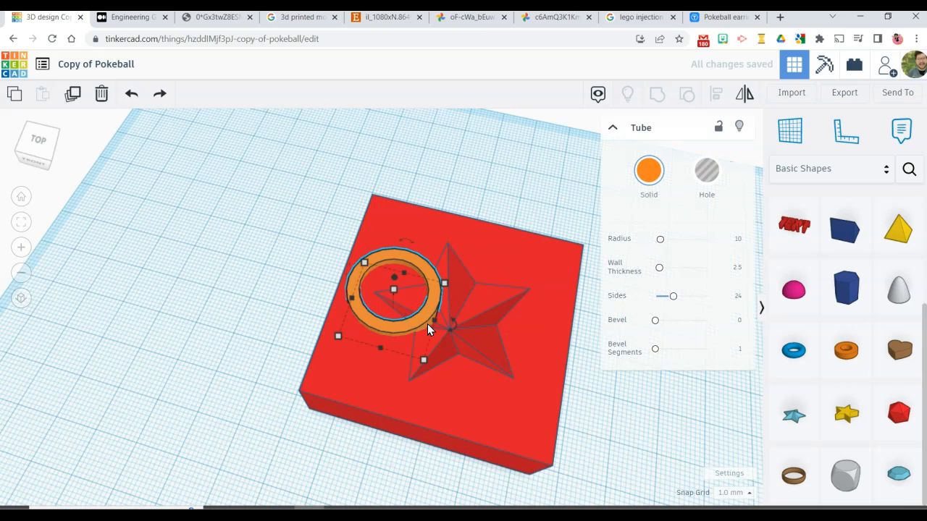
{"action": "key", "text": "Delete"}
{"action": "right_click_drag", "start_coordinate": [512, 335], "coordinate": [582, 328]}
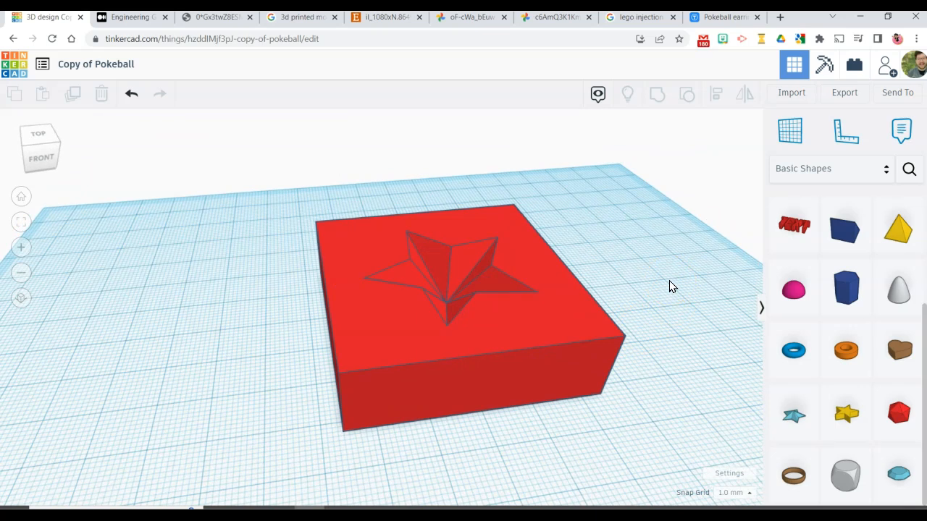
Switch to the injection molding article and review its undercut, corner radius and draft angle illustrations.
{"action": "left_click", "coordinate": [130, 16]}
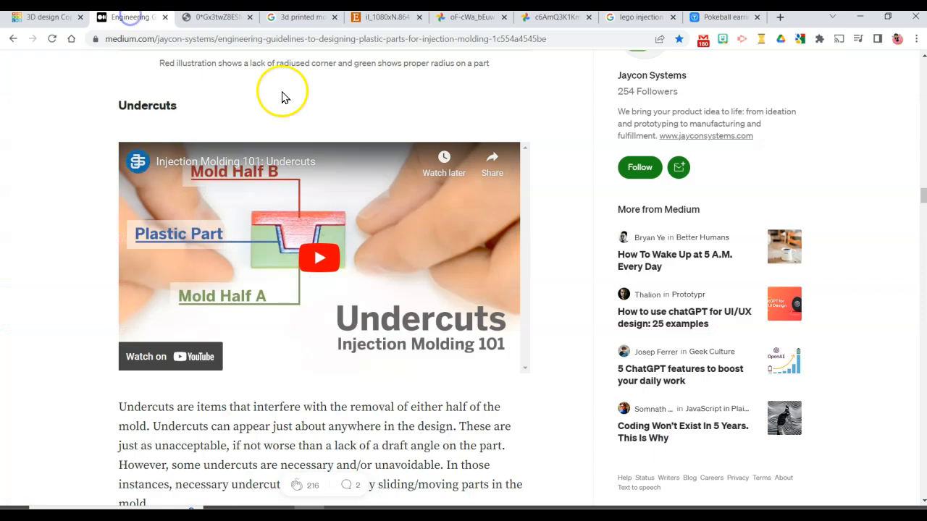
{"action": "scroll", "coordinate": [393, 227], "scroll_direction": "down", "scroll_amount": 6}
{"action": "scroll", "coordinate": [398, 239], "scroll_direction": "up", "scroll_amount": 10}
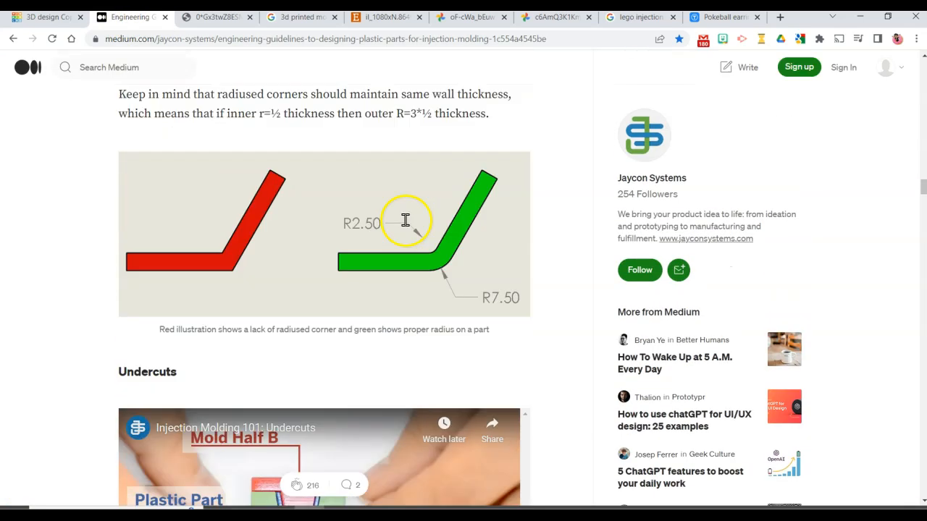
{"action": "scroll", "coordinate": [405, 221], "scroll_direction": "up", "scroll_amount": 12}
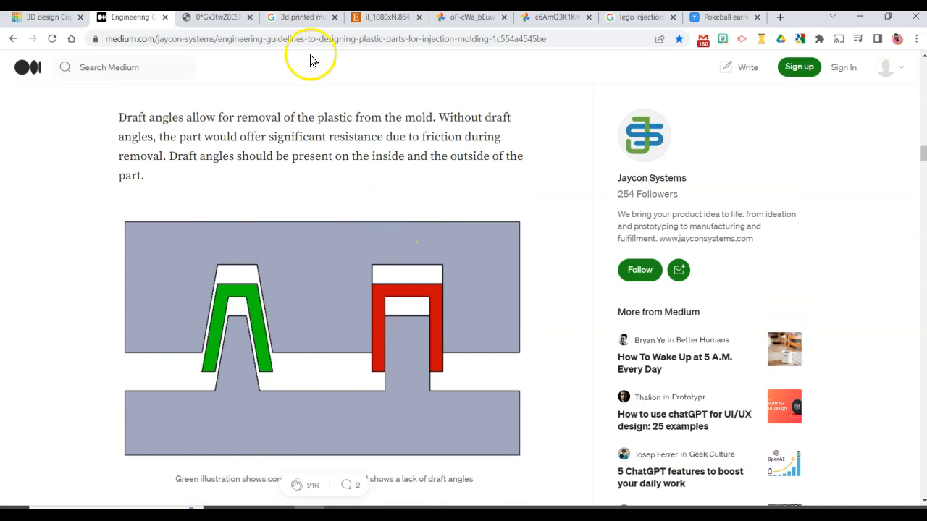
Switch back to Tinkercad, look over the star mold, and leave the design for the designs dashboard.
{"action": "left_click", "coordinate": [61, 17]}
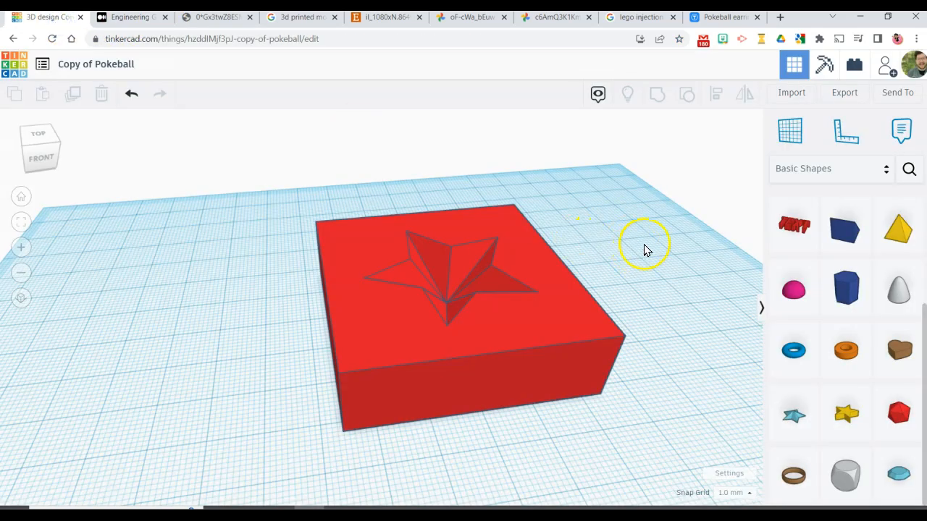
{"action": "right_click_drag", "start_coordinate": [645, 249], "coordinate": [623, 264]}
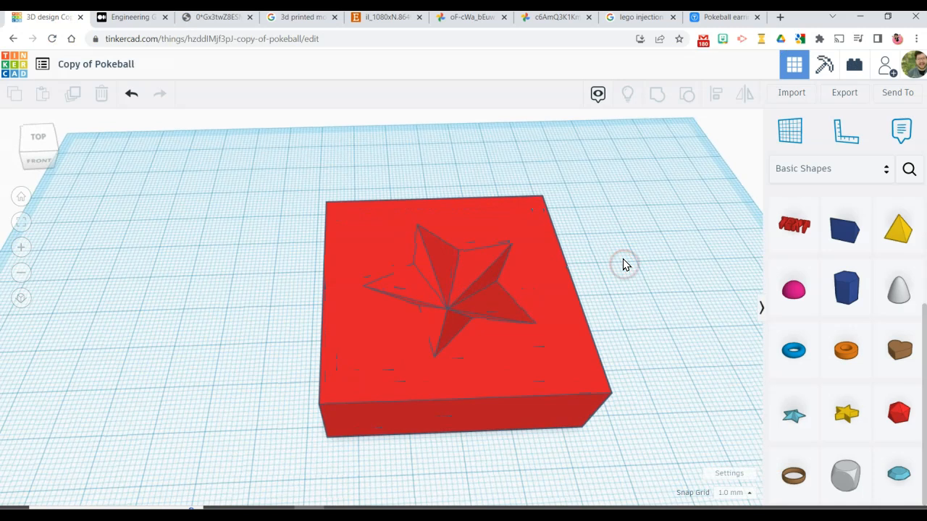
{"action": "scroll", "coordinate": [624, 264], "scroll_direction": "down", "scroll_amount": 2}
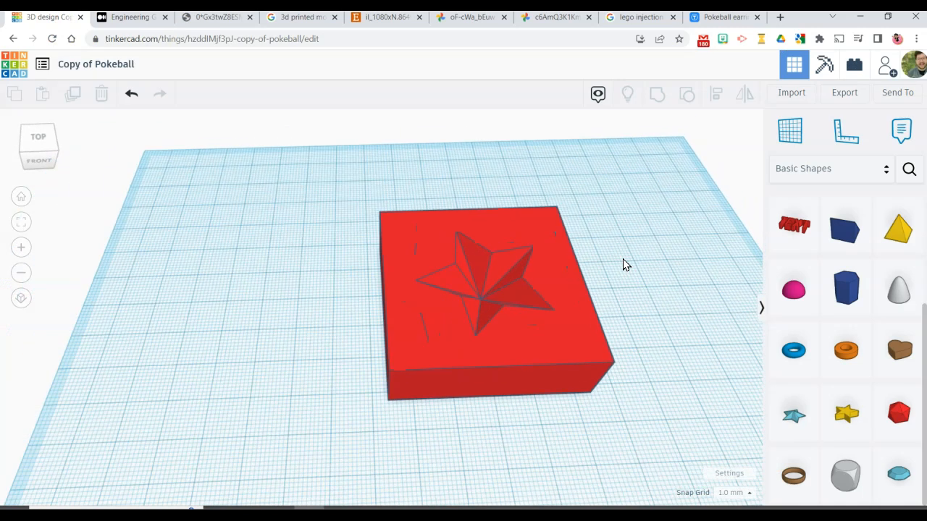
{"action": "scroll", "coordinate": [624, 265], "scroll_direction": "up", "scroll_amount": 4}
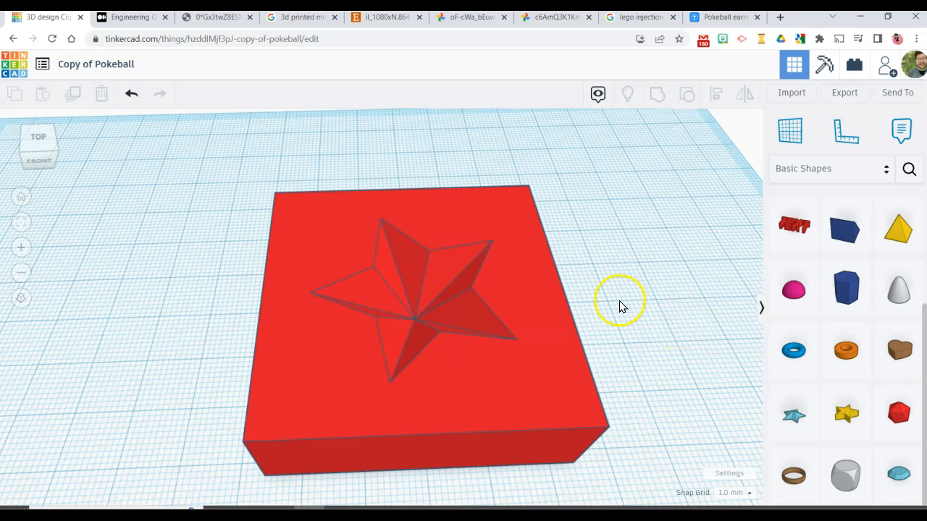
{"action": "scroll", "coordinate": [688, 276], "scroll_direction": "down", "scroll_amount": 2}
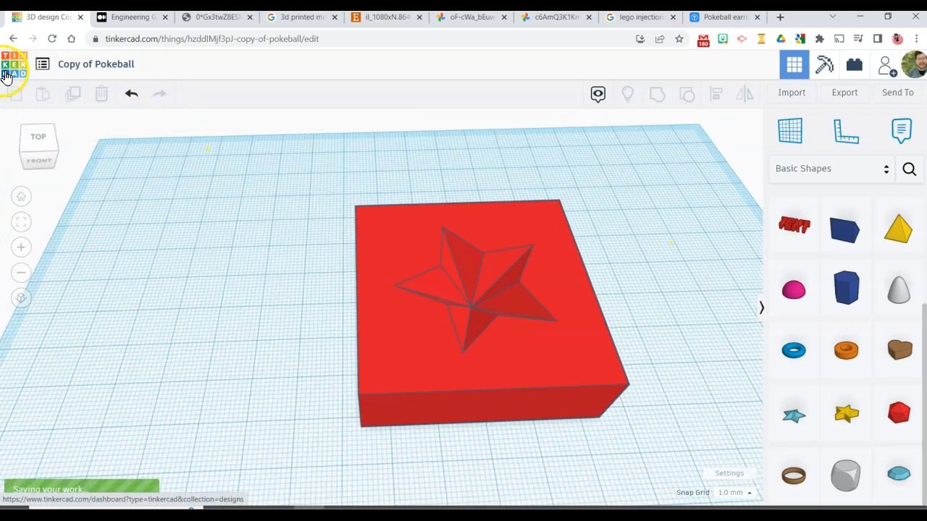
{"action": "left_click", "coordinate": [36, 75]}
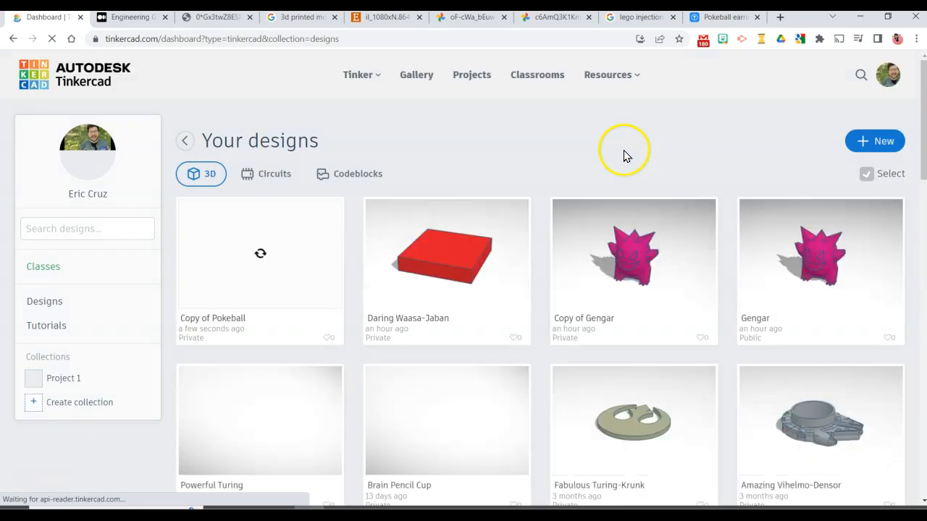
Search the Tinkercad gallery for GENGAR and browse the matching 3D designs.
{"action": "left_click", "coordinate": [861, 77]}
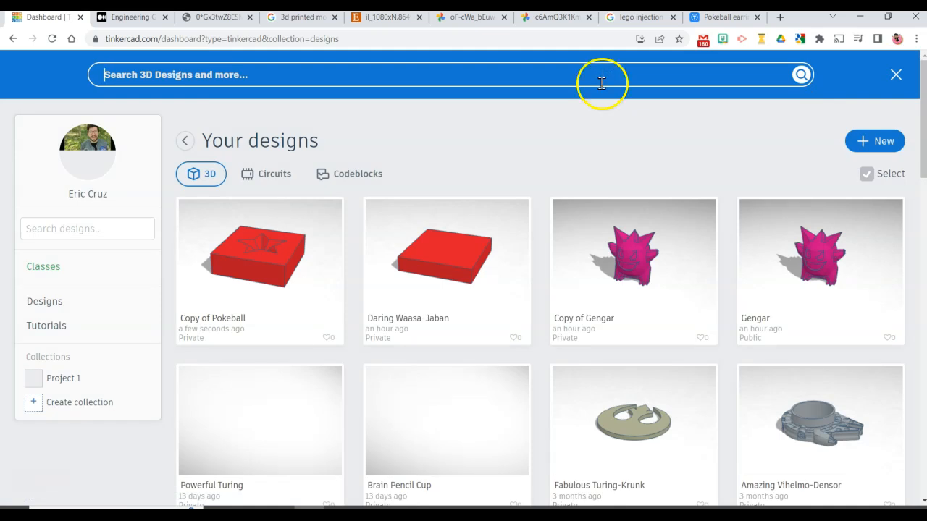
{"action": "left_click", "coordinate": [366, 80]}
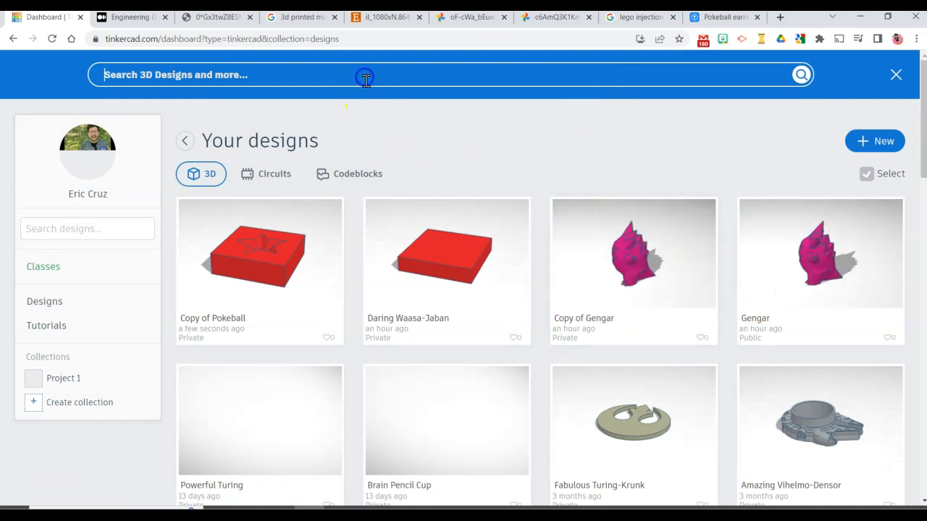
{"action": "key", "text": "Return"}
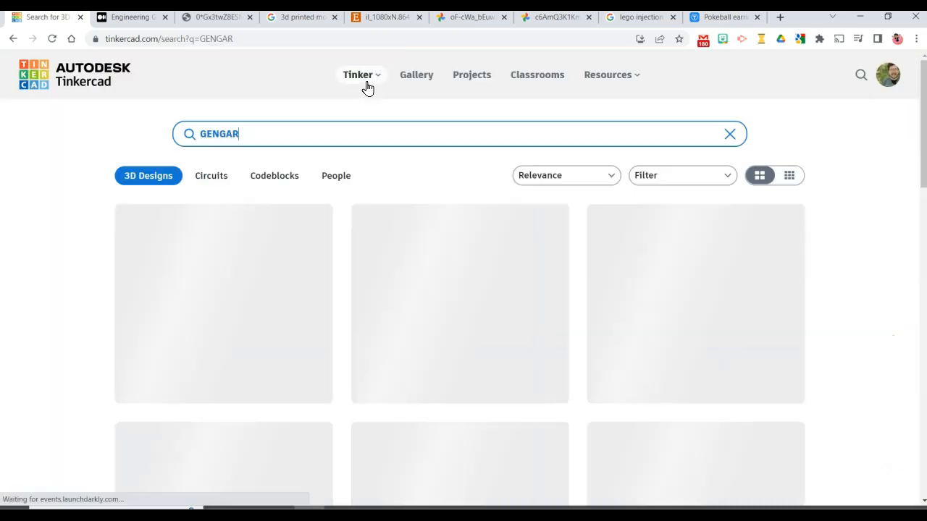
{"action": "left_click", "coordinate": [253, 133]}
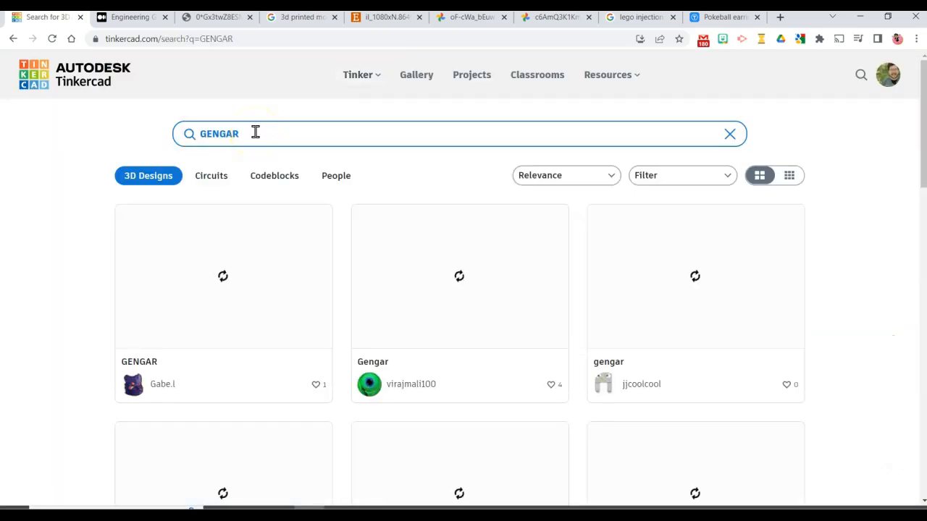
{"action": "scroll", "coordinate": [460, 283], "scroll_direction": "down", "scroll_amount": 4}
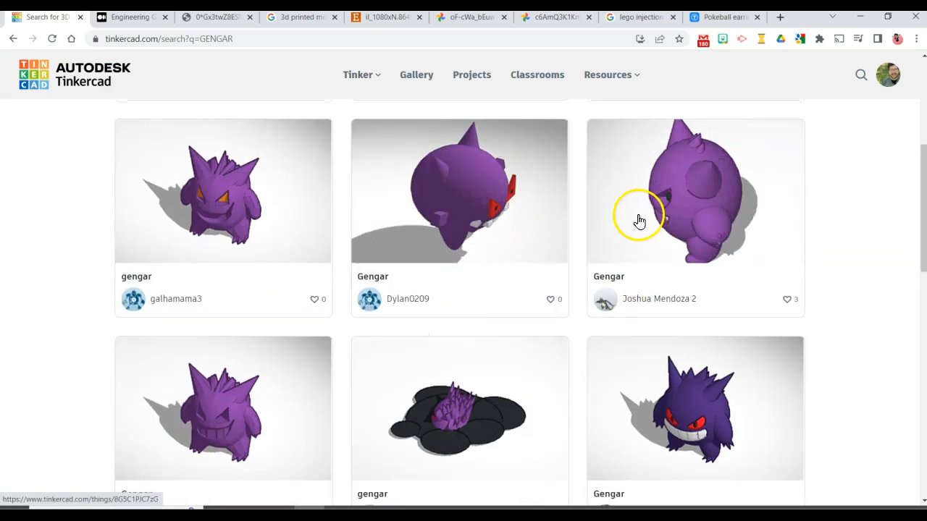
{"action": "scroll", "coordinate": [217, 217], "scroll_direction": "up", "scroll_amount": 5}
Return to the personal designs dashboard and open the Copy of Gengar design for editing.
{"action": "left_click", "coordinate": [27, 79]}
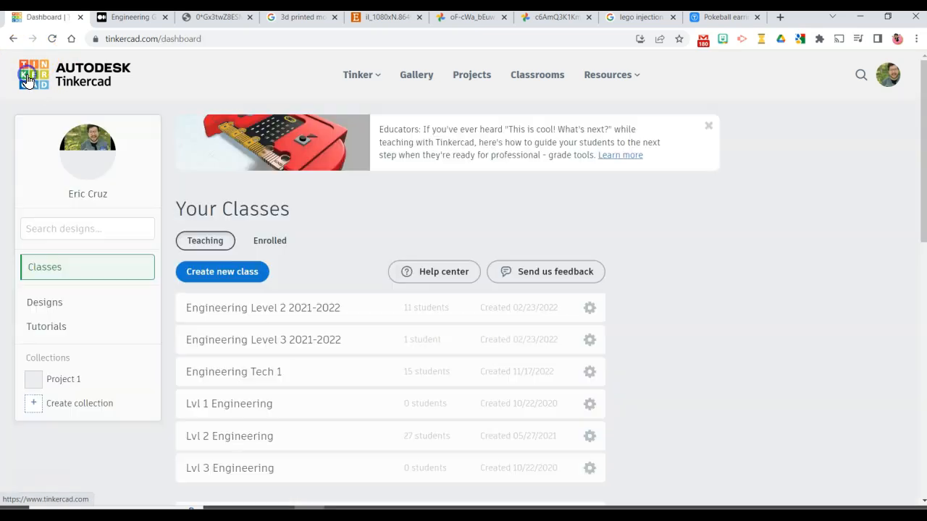
{"action": "left_click", "coordinate": [76, 304]}
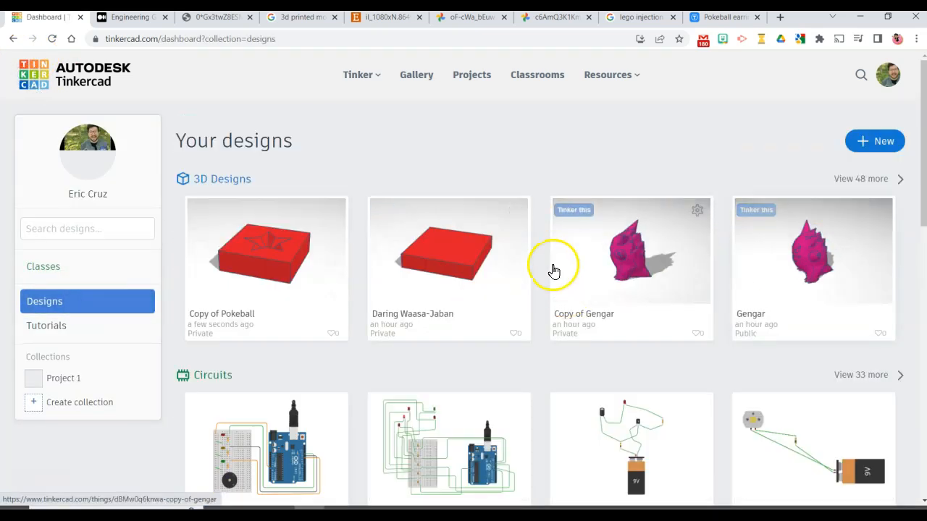
{"action": "left_click", "coordinate": [572, 262]}
{"action": "left_click", "coordinate": [680, 210]}
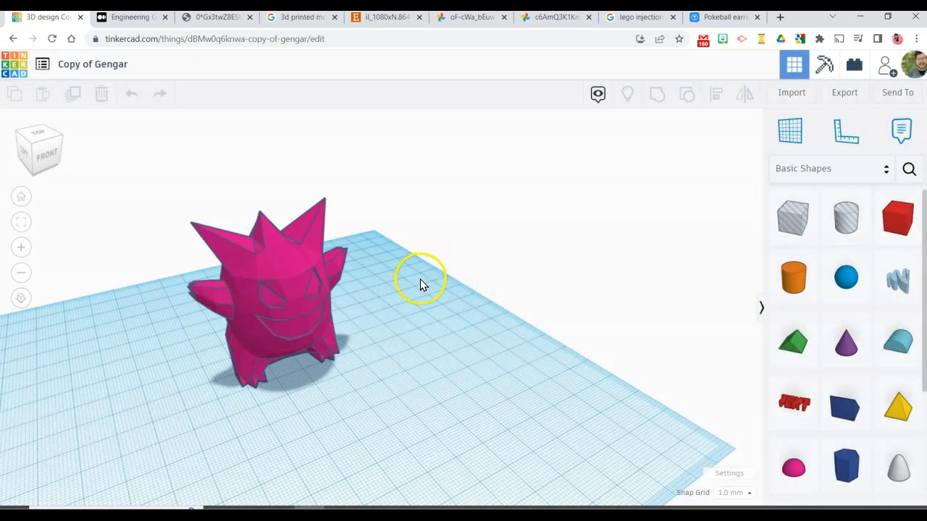
Rotate the Gengar model 90 degrees so that it lies face down.
{"action": "right_click_drag", "start_coordinate": [420, 279], "coordinate": [573, 238]}
{"action": "left_click", "coordinate": [367, 275]}
{"action": "right_click_drag", "start_coordinate": [467, 272], "coordinate": [464, 294]}
{"action": "left_click_drag", "start_coordinate": [332, 188], "coordinate": [429, 305]}
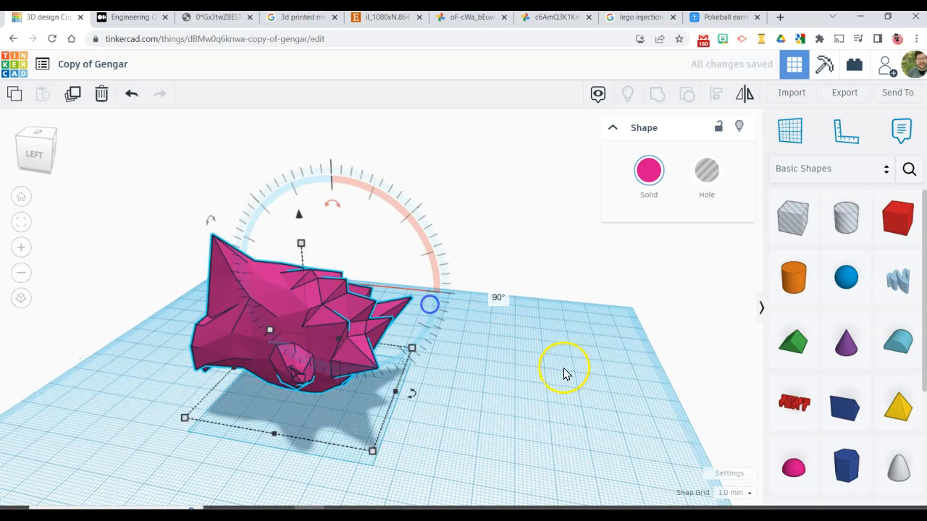
Place a box on the workplane beside Gengar and set its length and width to 50 mm.
{"action": "left_click_drag", "start_coordinate": [896, 219], "coordinate": [505, 445]}
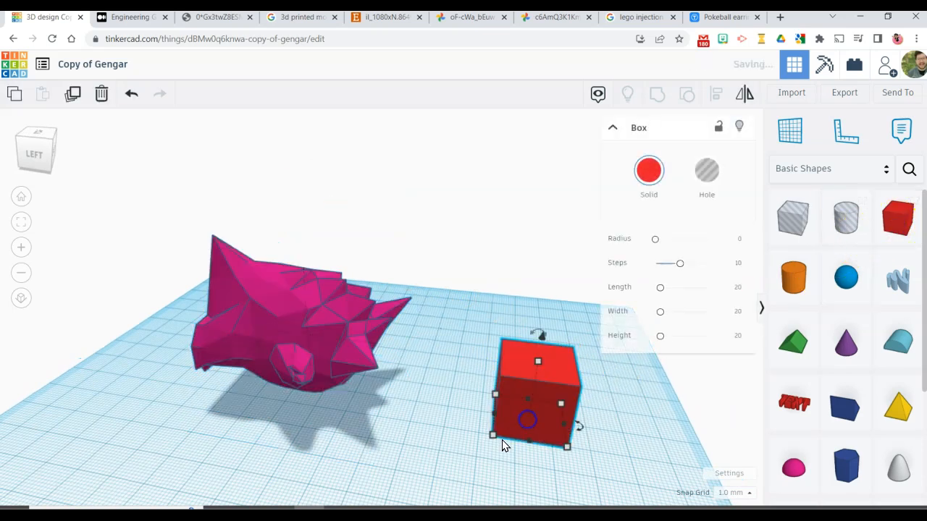
{"action": "type", "text": "0"}
{"action": "key", "text": "Tab"}
{"action": "type", "text": "50"}
{"action": "key", "text": "Return"}
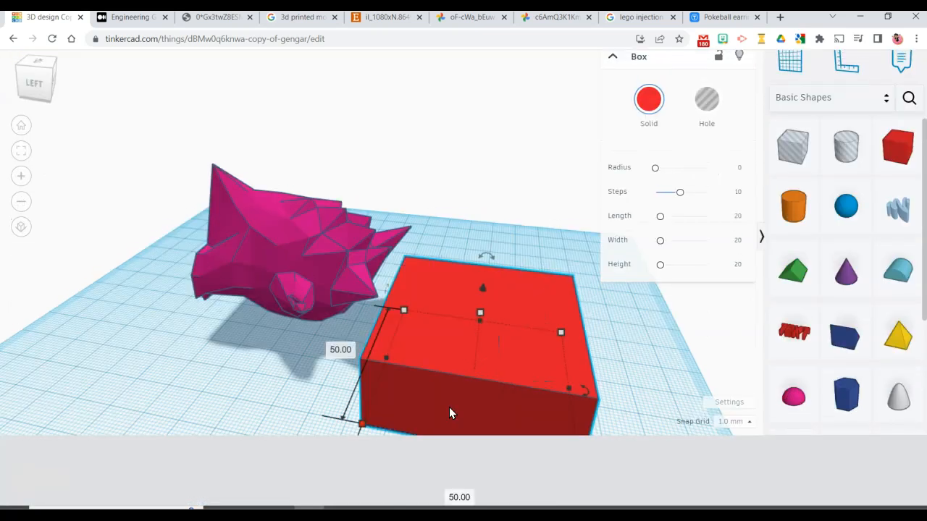
Move the Gengar model over the box so that the two shapes overlap.
{"action": "left_click", "coordinate": [282, 274]}
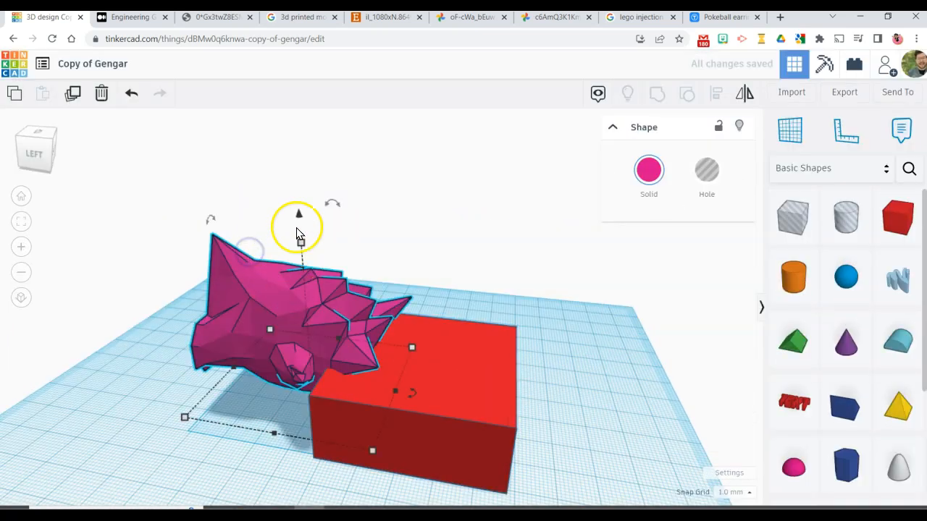
{"action": "left_click", "coordinate": [492, 371]}
{"action": "left_click", "coordinate": [436, 361]}
{"action": "left_click", "coordinate": [472, 382]}
{"action": "key", "text": "Return"}
{"action": "left_click_drag", "start_coordinate": [325, 342], "coordinate": [440, 336]}
{"action": "right_click_drag", "start_coordinate": [440, 336], "coordinate": [645, 445]}
{"action": "left_click", "coordinate": [467, 391]}
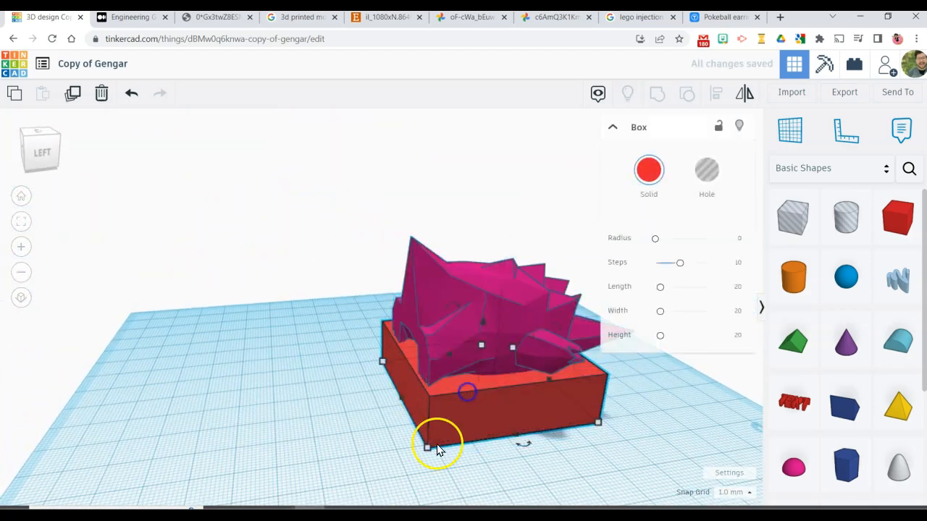
Scale Gengar down to fit within the box outline and lower it into the box's upper face.
{"action": "left_click", "coordinate": [471, 318]}
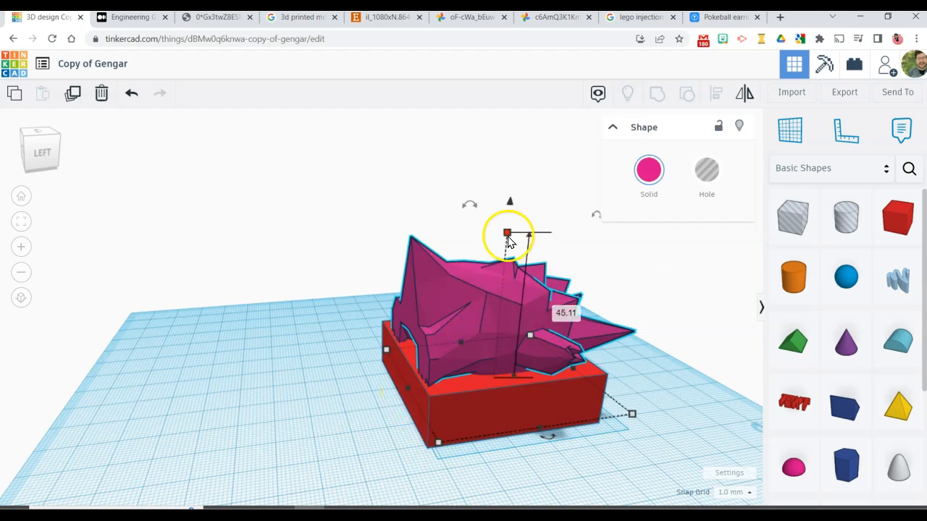
{"action": "left_click_drag", "start_coordinate": [509, 236], "coordinate": [485, 282]}
{"action": "right_click_drag", "start_coordinate": [606, 320], "coordinate": [402, 334]}
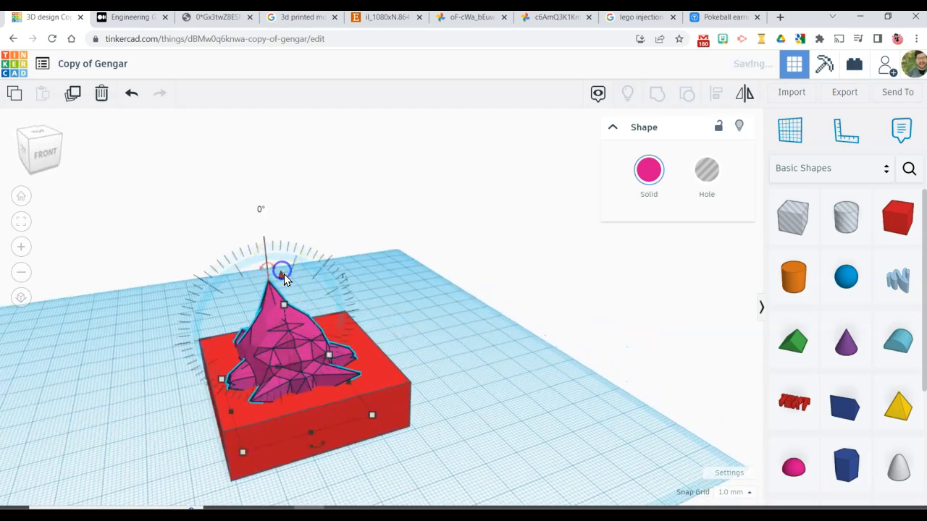
{"action": "left_click_drag", "start_coordinate": [281, 272], "coordinate": [283, 289]}
{"action": "right_click_drag", "start_coordinate": [273, 352], "coordinate": [422, 360]}
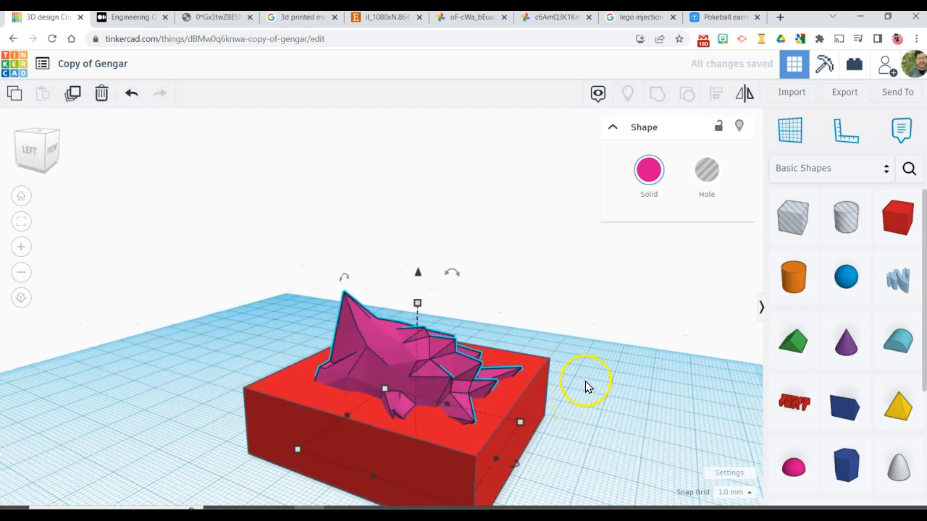
Turn Gengar into a hole and group it with the box to cut the mold cavity.
{"action": "left_click", "coordinate": [707, 171]}
{"action": "left_click", "coordinate": [601, 341]}
{"action": "mouse_move", "coordinate": [602, 341]}
{"action": "right_mouse_down"}
{"action": "mouse_move", "coordinate": [572, 420]}
{"action": "mouse_move", "coordinate": [614, 329]}
{"action": "right_mouse_up"}
{"action": "left_click_drag", "start_coordinate": [610, 415], "coordinate": [376, 326]}
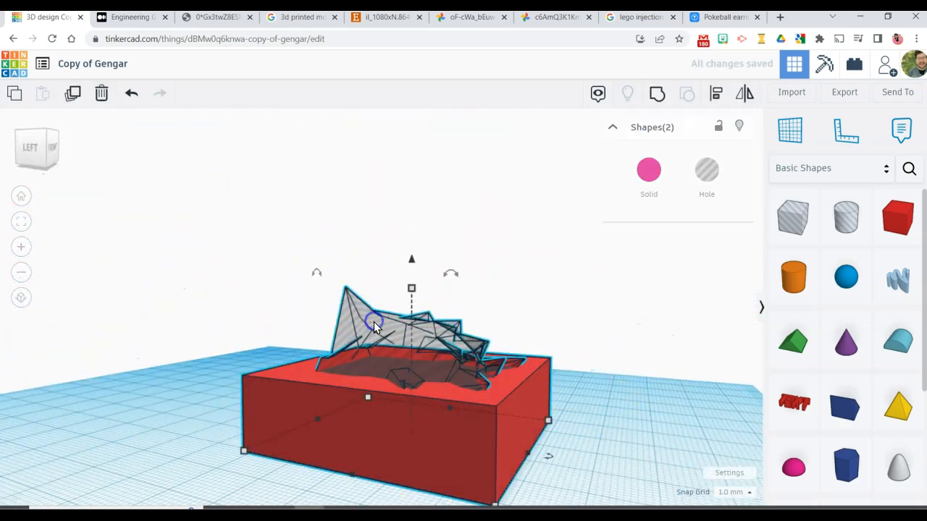
{"action": "left_click", "coordinate": [656, 93]}
{"action": "left_click", "coordinate": [577, 286]}
{"action": "right_click_drag", "start_coordinate": [577, 286], "coordinate": [613, 394]}
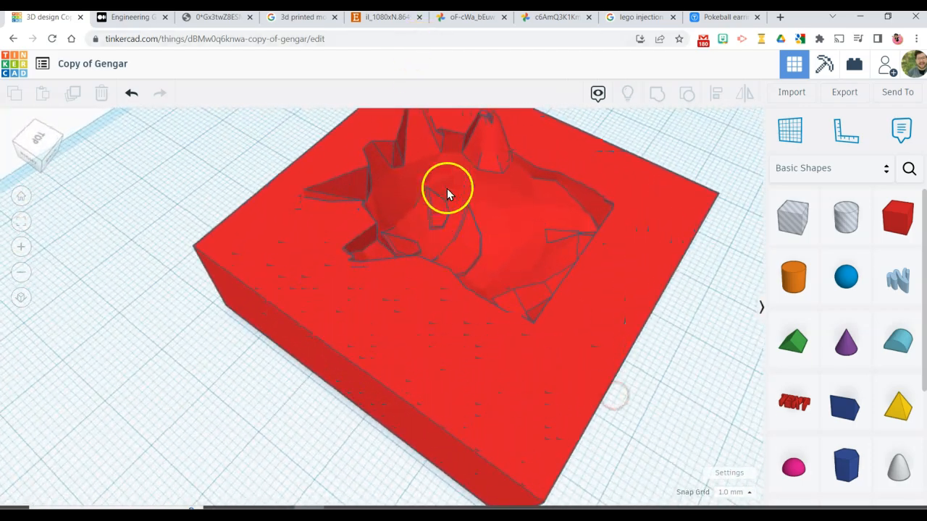
Examine the mold cavity up close around the ears, spikes and arms for undercuts.
{"action": "middle_click_drag", "start_coordinate": [448, 189], "coordinate": [454, 312]}
{"action": "scroll", "coordinate": [455, 312], "scroll_direction": "up", "scroll_amount": 5}
{"action": "right_click_drag", "start_coordinate": [459, 268], "coordinate": [420, 238]}
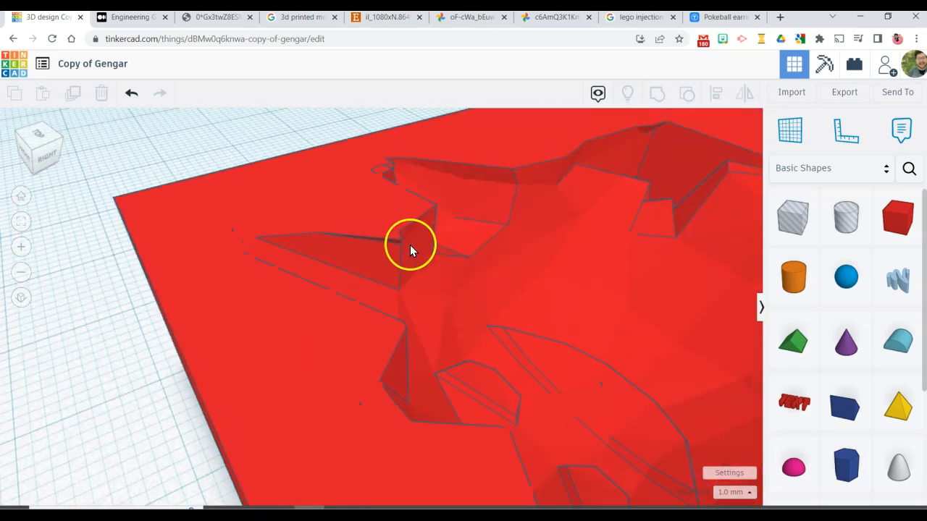
{"action": "right_click_drag", "start_coordinate": [423, 256], "coordinate": [281, 192]}
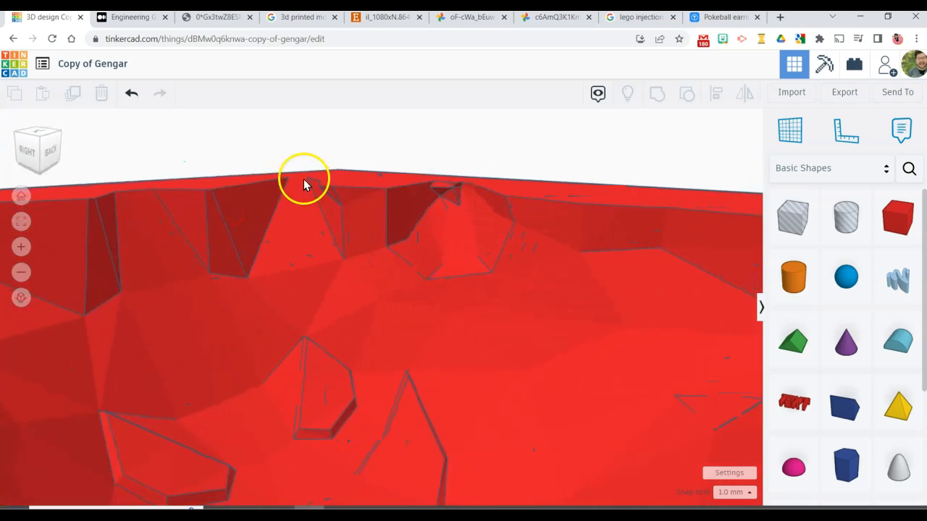
{"action": "right_click_drag", "start_coordinate": [410, 233], "coordinate": [412, 251]}
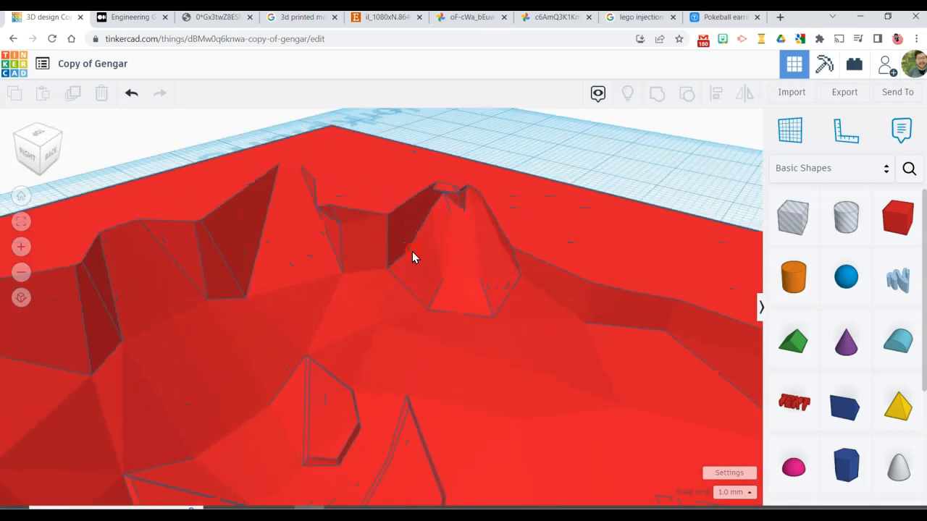
{"action": "scroll", "coordinate": [411, 249], "scroll_direction": "down", "scroll_amount": 6}
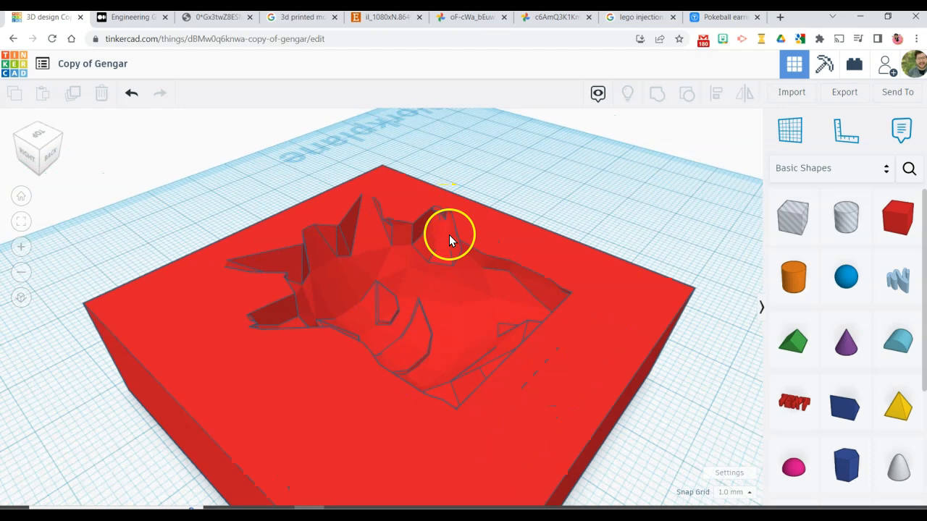
Undo the grouping and raise the Gengar hole slightly out of the box.
{"action": "key", "text": "ctrl+z"}
{"action": "left_click", "coordinate": [449, 255]}
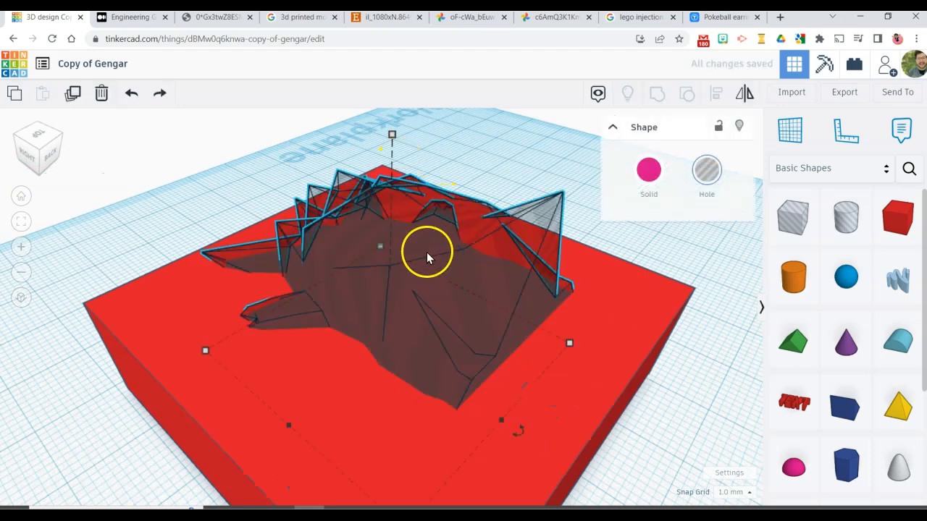
{"action": "scroll", "coordinate": [427, 252], "scroll_direction": "down", "scroll_amount": 3}
{"action": "left_click_drag", "start_coordinate": [408, 154], "coordinate": [409, 144]}
{"action": "right_click_drag", "start_coordinate": [409, 144], "coordinate": [501, 305]}
Group the raised Gengar hole with the box to check the cavity, and undo the grouping.
{"action": "left_click_drag", "start_coordinate": [573, 326], "coordinate": [382, 397]}
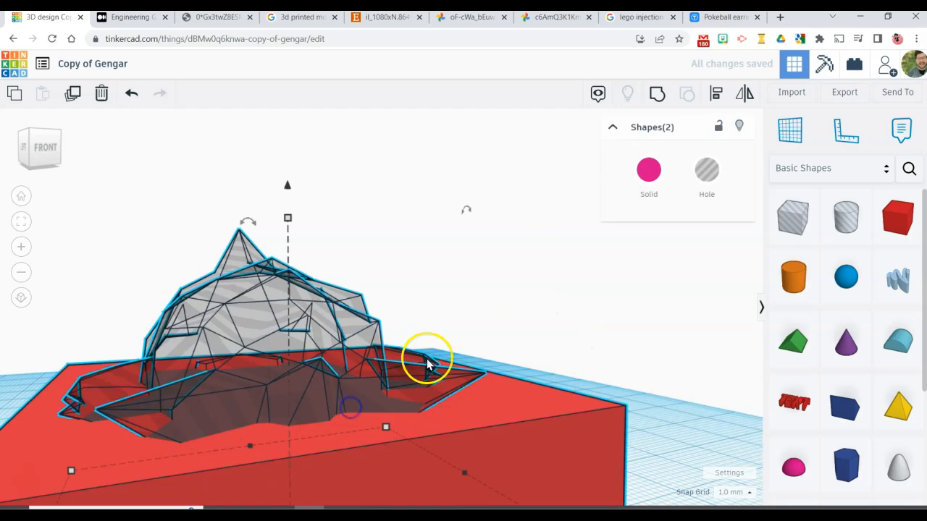
{"action": "left_click", "coordinate": [660, 95]}
{"action": "left_click", "coordinate": [544, 274]}
{"action": "right_click_drag", "start_coordinate": [549, 279], "coordinate": [695, 357]}
{"action": "key", "text": "ctrl+z"}
Tilt the Gengar hole by about 8 degrees along its head-to-feet direction.
{"action": "left_click", "coordinate": [591, 363]}
{"action": "right_click_drag", "start_coordinate": [516, 388], "coordinate": [395, 327]}
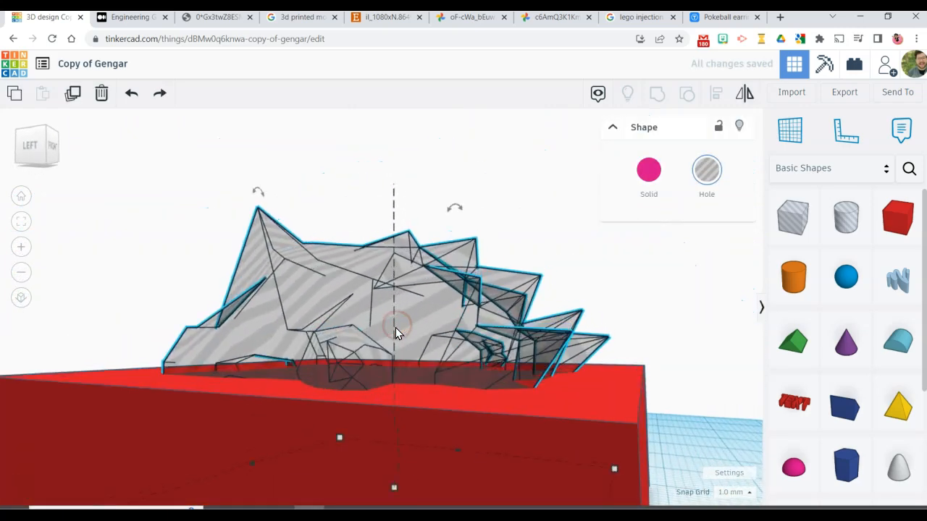
{"action": "scroll", "coordinate": [395, 327], "scroll_direction": "down", "scroll_amount": 2}
{"action": "left_click_drag", "start_coordinate": [442, 229], "coordinate": [472, 145]}
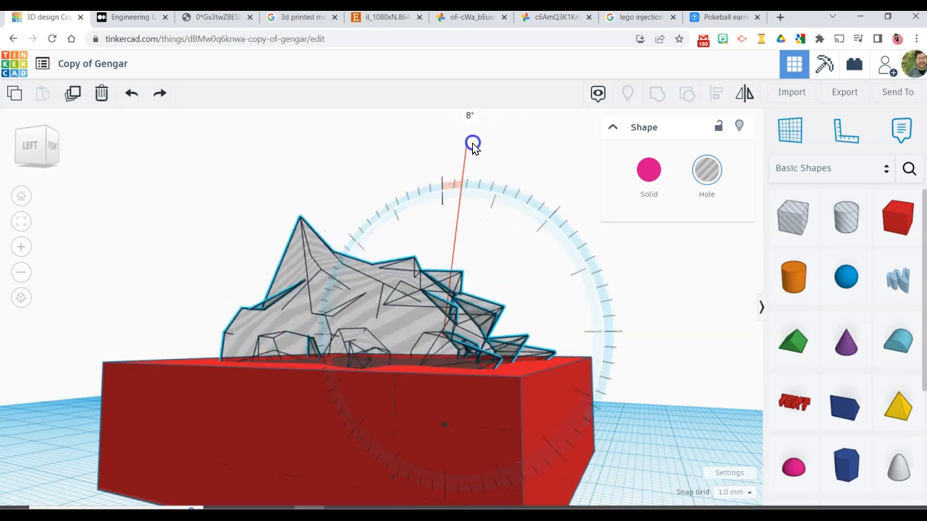
Group the tilted Gengar hole with the box to cut the revised mold cavity.
{"action": "left_click", "coordinate": [677, 311]}
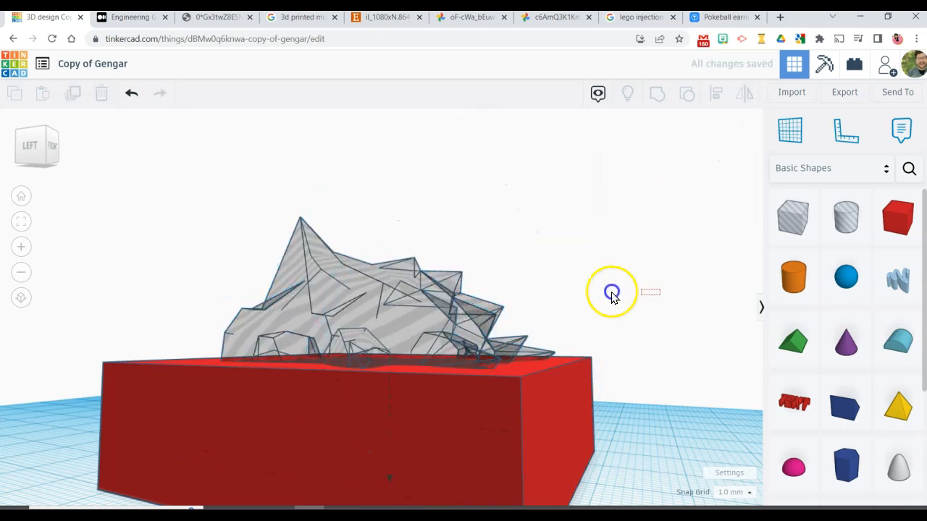
{"action": "key", "text": "ctrl+a"}
{"action": "left_click", "coordinate": [651, 95]}
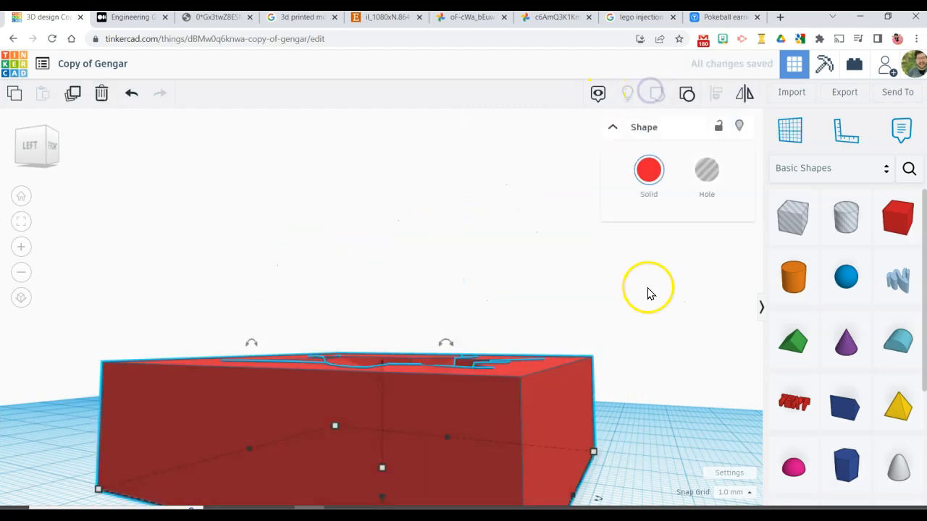
{"action": "left_click", "coordinate": [649, 289]}
{"action": "right_click_drag", "start_coordinate": [498, 288], "coordinate": [686, 378]}
{"action": "scroll", "coordinate": [620, 363], "scroll_direction": "down", "scroll_amount": 3}
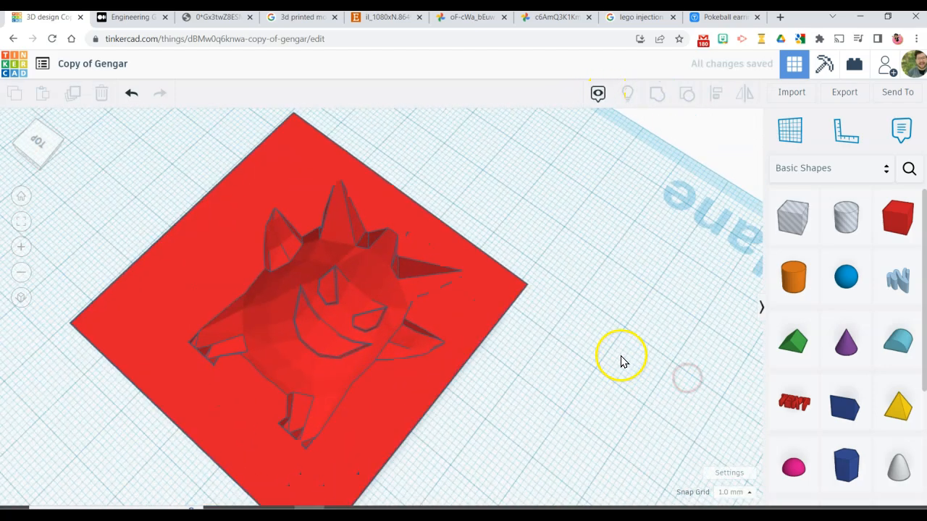
Examine the finished Gengar mold from several angles, and switch to the photo of molded chocolates for comparison.
{"action": "right_click_drag", "start_coordinate": [350, 341], "coordinate": [223, 281]}
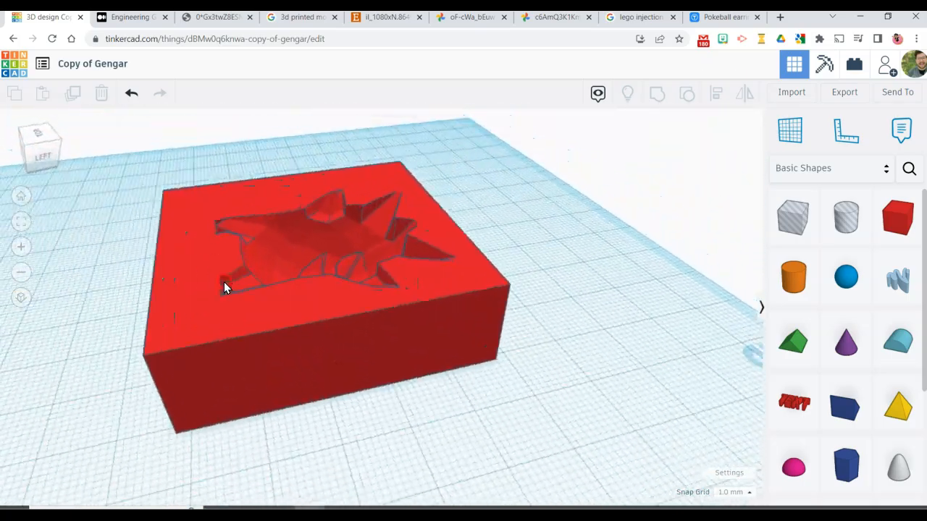
{"action": "right_click_drag", "start_coordinate": [418, 372], "coordinate": [479, 240]}
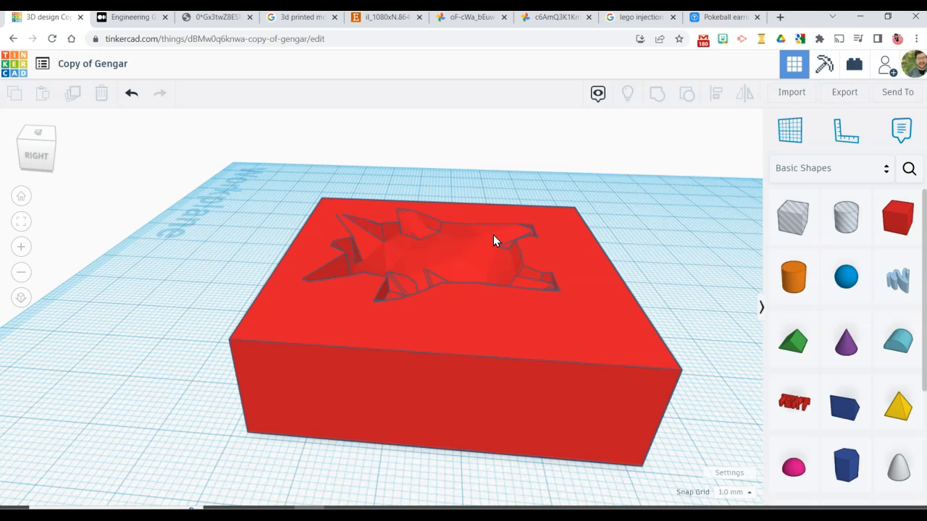
{"action": "scroll", "coordinate": [493, 234], "scroll_direction": "up", "scroll_amount": 3}
{"action": "scroll", "coordinate": [493, 235], "scroll_direction": "down", "scroll_amount": 2}
{"action": "right_click_drag", "start_coordinate": [493, 235], "coordinate": [416, 291]}
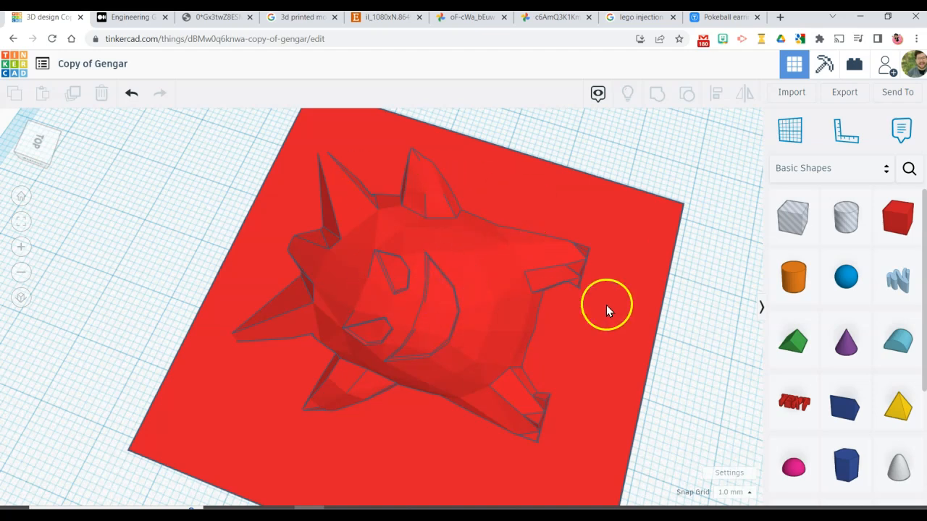
{"action": "right_click_drag", "start_coordinate": [394, 216], "coordinate": [370, 250]}
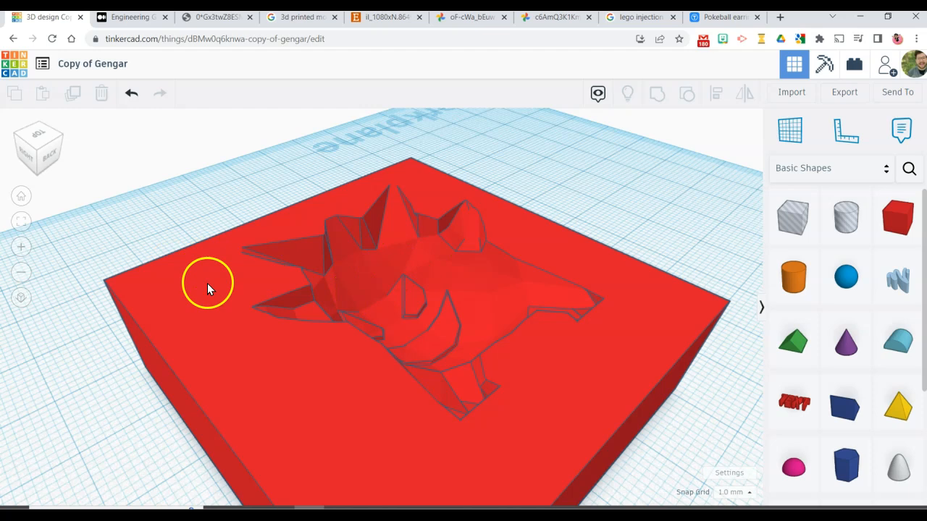
{"action": "scroll", "coordinate": [207, 283], "scroll_direction": "down", "scroll_amount": 5}
{"action": "right_click_drag", "start_coordinate": [523, 300], "coordinate": [442, 319]}
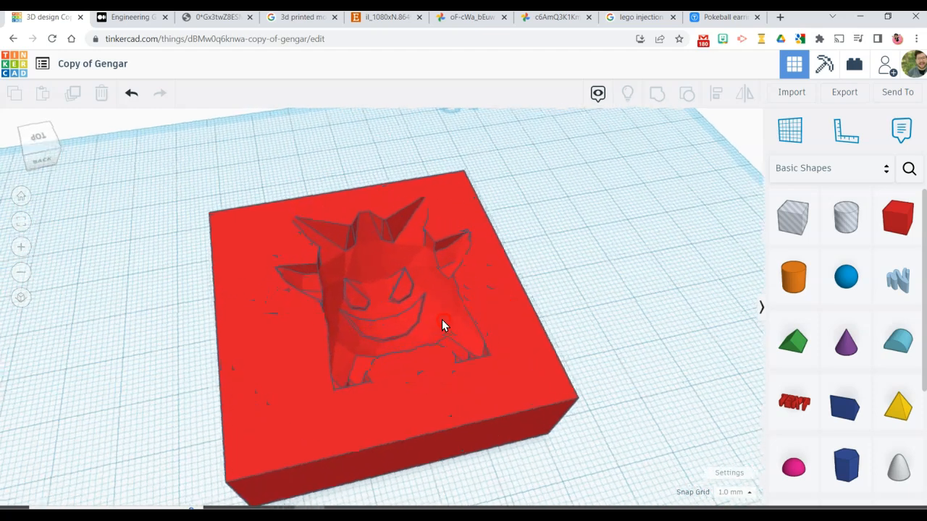
{"action": "left_click", "coordinate": [448, 16]}
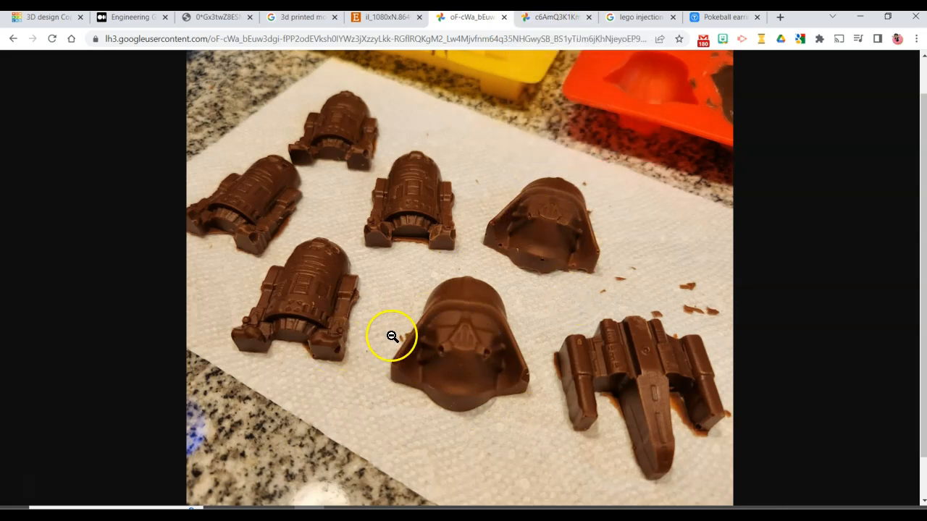
View the photo of chocolate filling the blue mold, and switch back to the Gengar mold design in Tinkercad.
{"action": "left_click", "coordinate": [546, 17]}
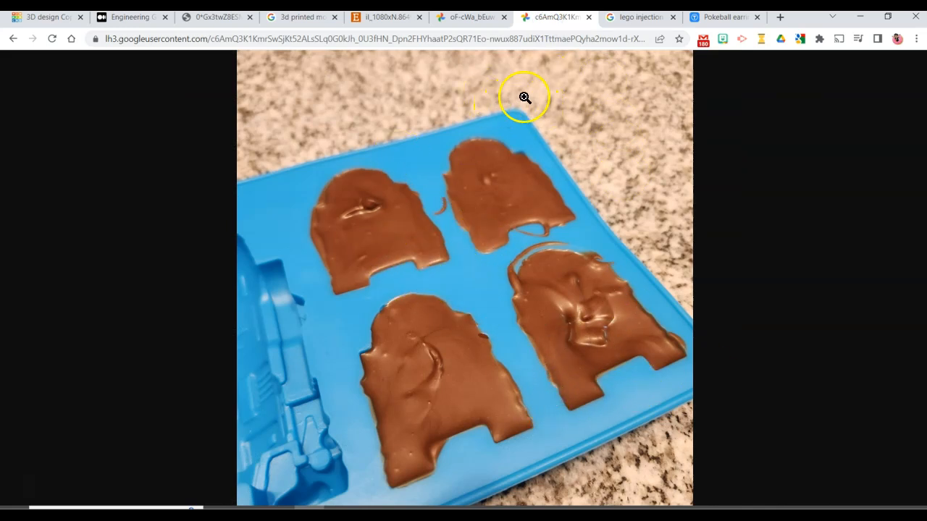
{"action": "left_click", "coordinate": [41, 21]}
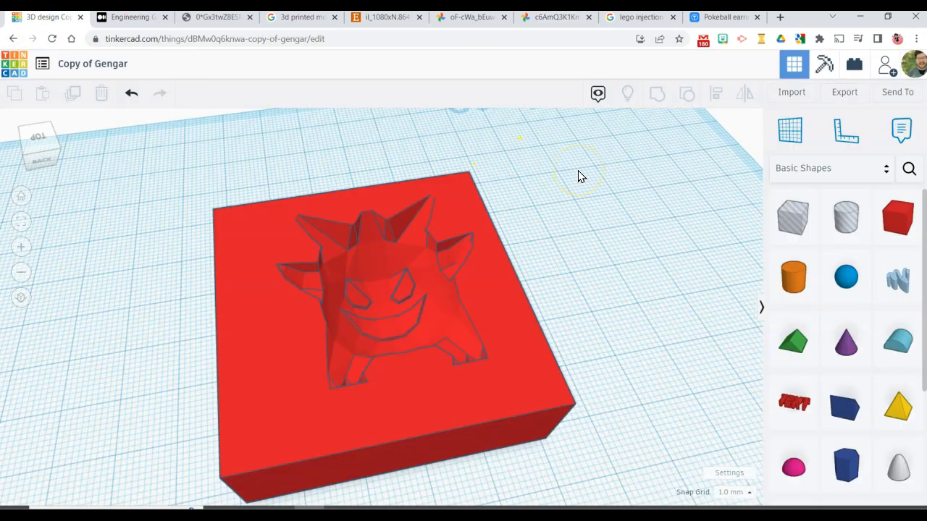
{"action": "scroll", "coordinate": [578, 176], "scroll_direction": "down", "scroll_amount": 3}
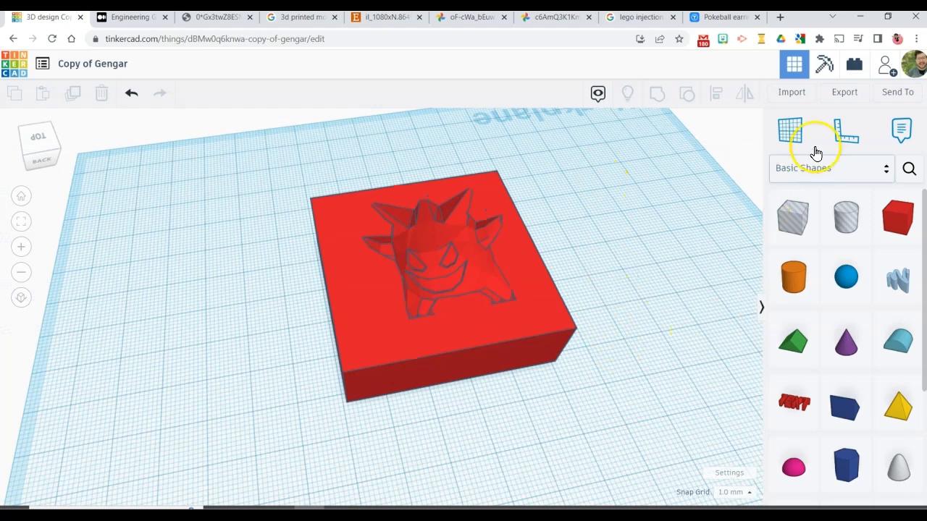
{"action": "mouse_move", "coordinate": [608, 234]}
{"action": "right_mouse_down"}
{"action": "mouse_move", "coordinate": [639, 229]}
{"action": "mouse_move", "coordinate": [639, 266]}
{"action": "right_mouse_up"}
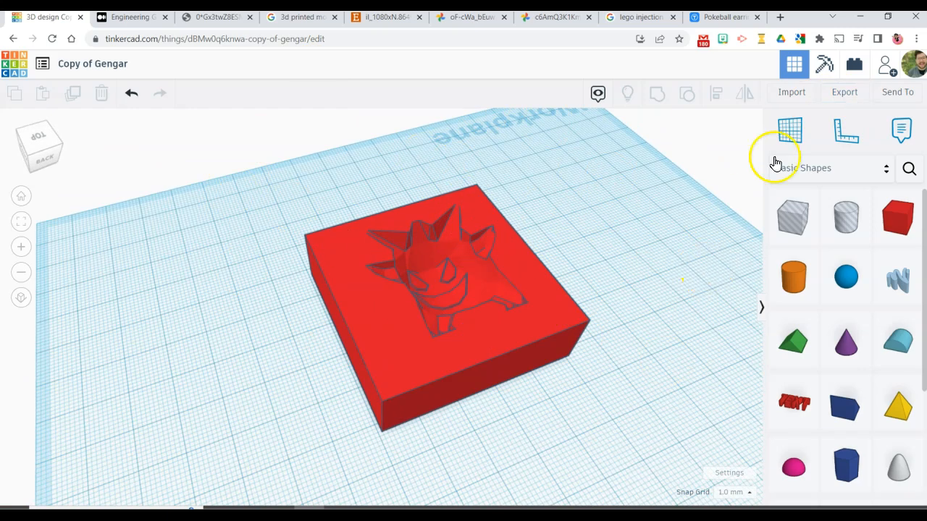
Open the export options for the whole design to show the STL format for 3D printing, and close them.
{"action": "left_click", "coordinate": [847, 98]}
{"action": "left_click", "coordinate": [553, 271]}
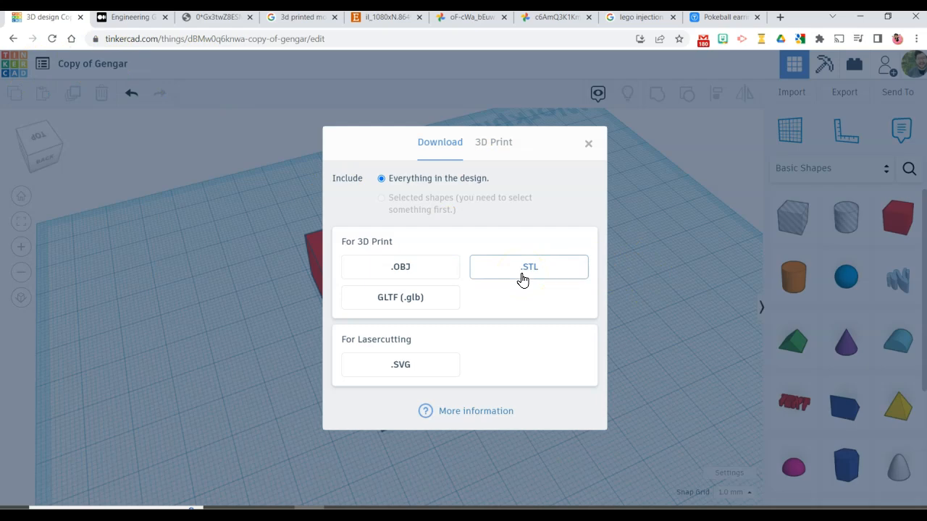
{"action": "left_click", "coordinate": [588, 144]}
Examine the Gengar mold cavity from the back and right sides, both close up and from farther away.
{"action": "right_click_drag", "start_coordinate": [588, 144], "coordinate": [562, 228]}
{"action": "scroll", "coordinate": [590, 250], "scroll_direction": "up", "scroll_amount": 4}
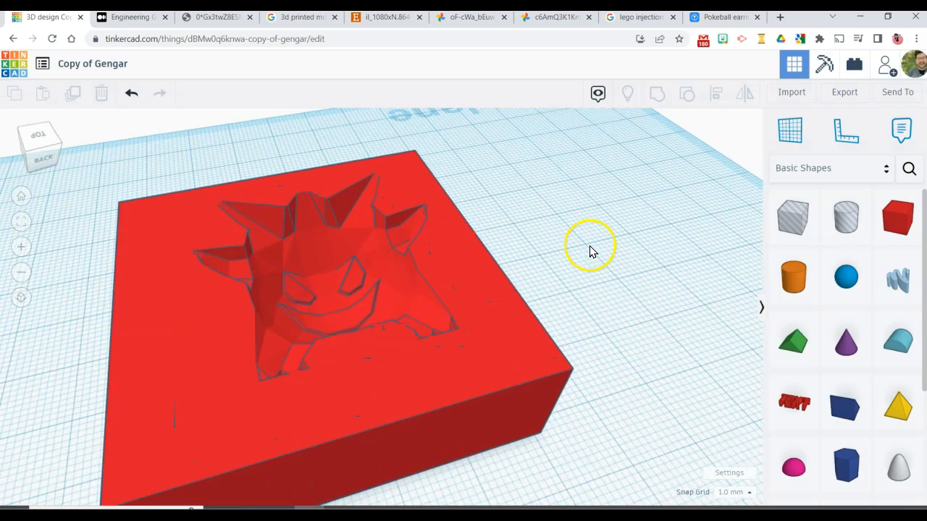
{"action": "right_click_drag", "start_coordinate": [357, 207], "coordinate": [567, 283]}
{"action": "scroll", "coordinate": [467, 252], "scroll_direction": "up", "scroll_amount": 3}
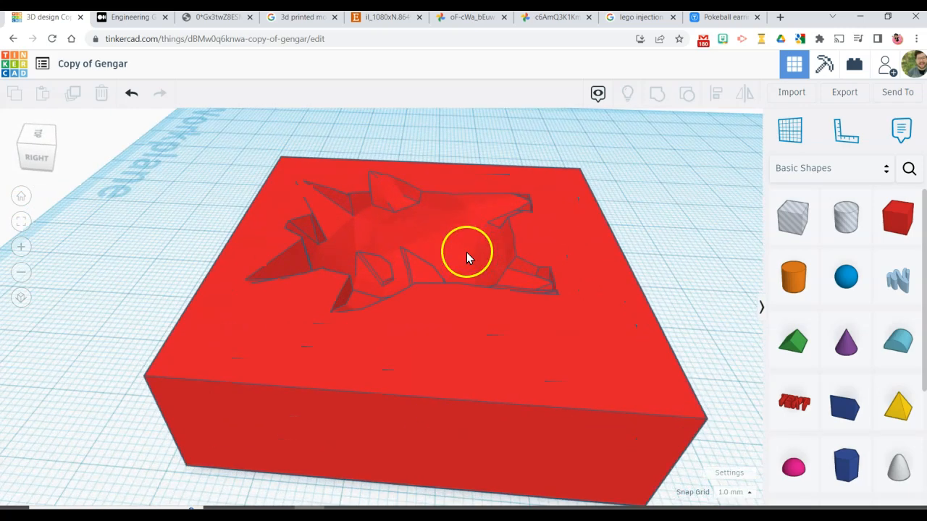
{"action": "scroll", "coordinate": [466, 252], "scroll_direction": "down", "scroll_amount": 2}
{"action": "right_click_drag", "start_coordinate": [465, 258], "coordinate": [470, 225]}
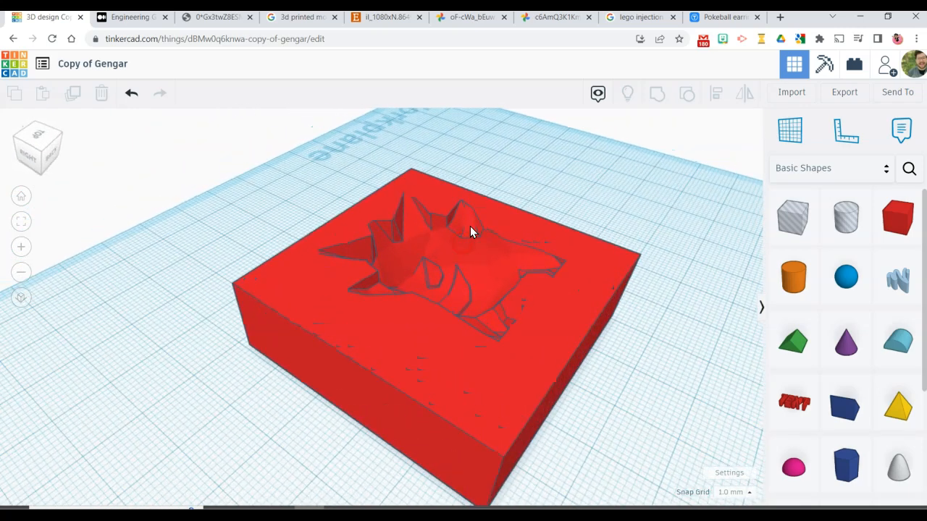
{"action": "scroll", "coordinate": [470, 225], "scroll_direction": "down", "scroll_amount": 2}
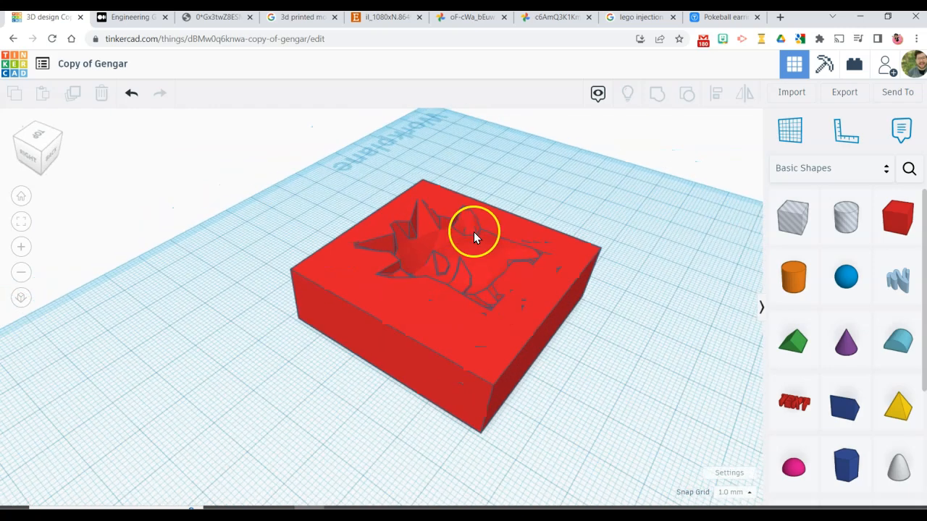
{"action": "scroll", "coordinate": [491, 232], "scroll_direction": "up", "scroll_amount": 2}
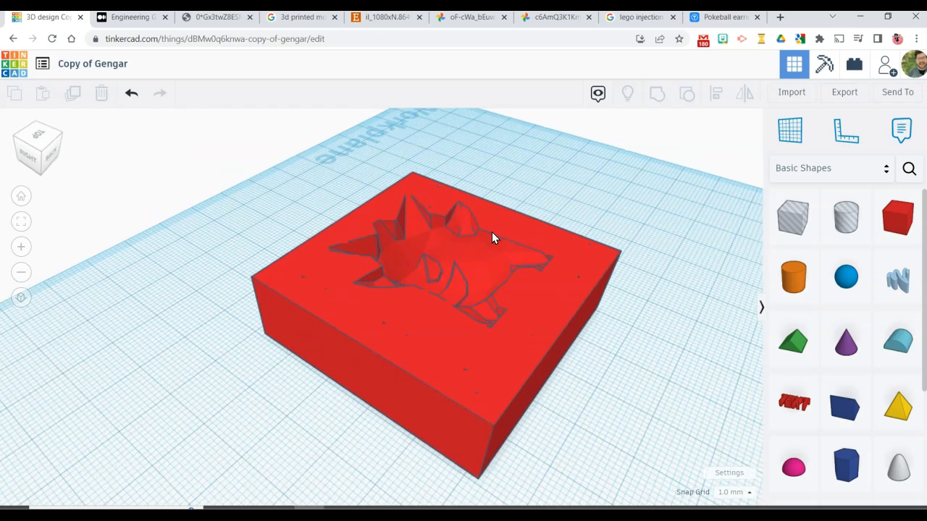
{"action": "scroll", "coordinate": [491, 232], "scroll_direction": "up", "scroll_amount": 3}
{"action": "scroll", "coordinate": [492, 232], "scroll_direction": "down", "scroll_amount": 4}
{"action": "right_click_drag", "start_coordinate": [492, 231], "coordinate": [481, 273]}
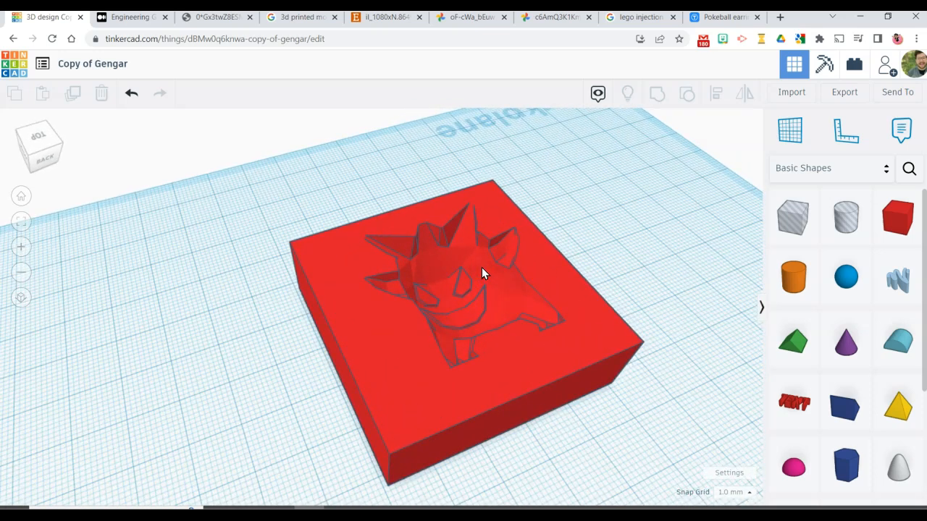
{"action": "right_click_drag", "start_coordinate": [481, 271], "coordinate": [473, 313]}
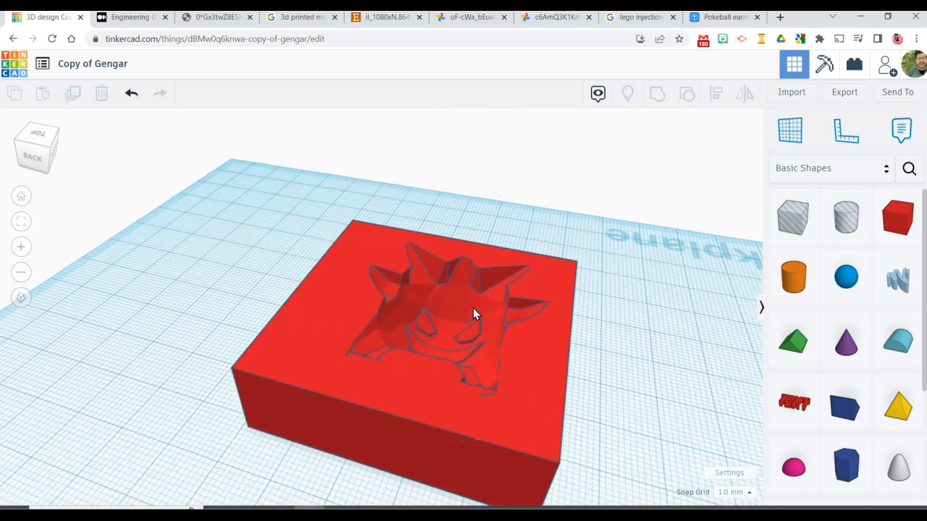
{"action": "right_click_drag", "start_coordinate": [458, 312], "coordinate": [577, 336]}
{"action": "scroll", "coordinate": [504, 291], "scroll_direction": "up", "scroll_amount": 3}
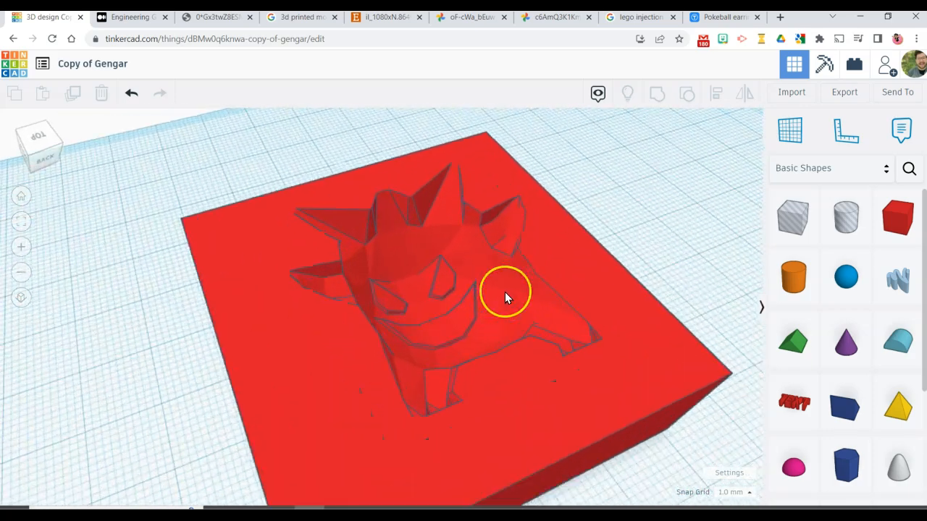